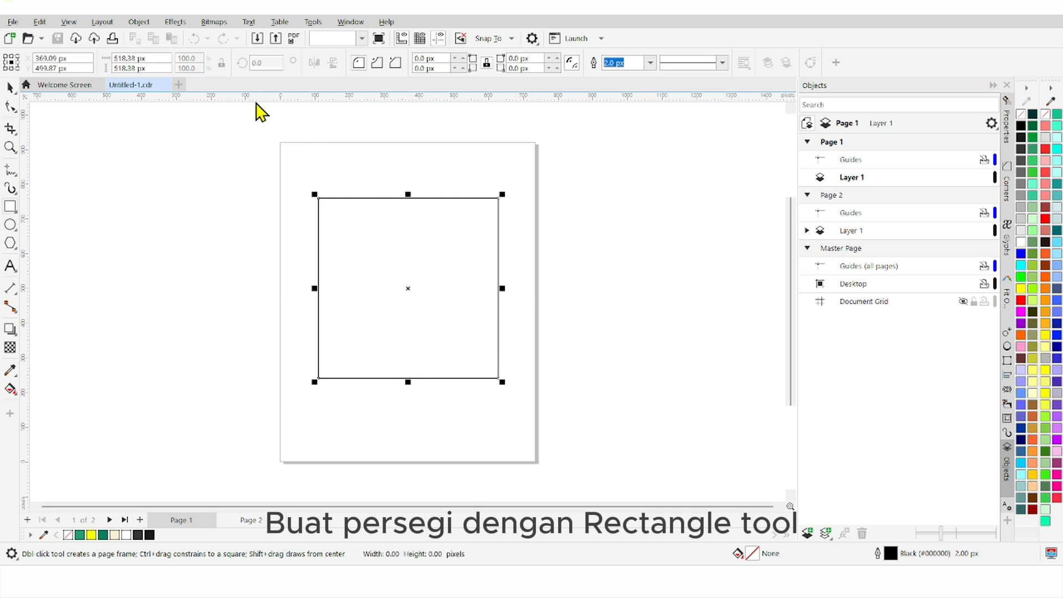
Step: Resize the rectangle to 735 × 920 px and centre it on the page
click(10, 87)
click(191, 164)
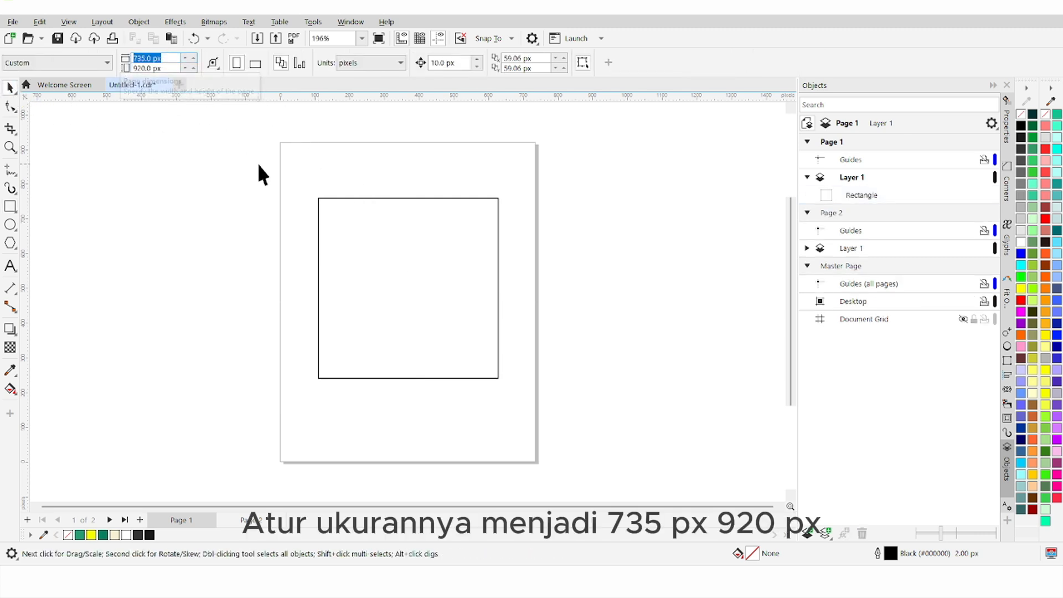
click(360, 254)
click(157, 61)
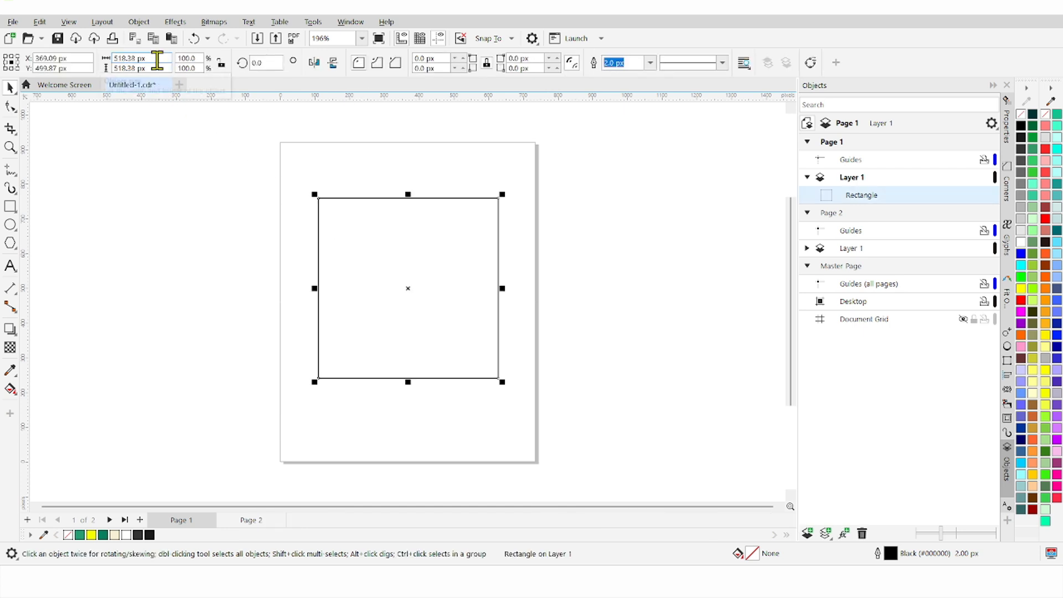
text(735.0 px)
click(167, 134)
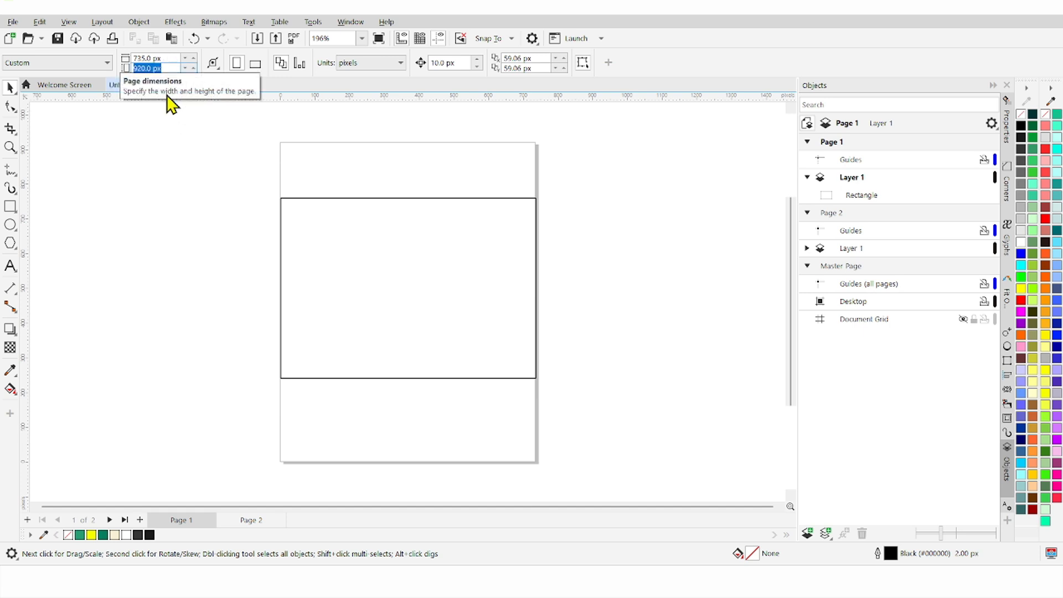
click(181, 176)
click(284, 204)
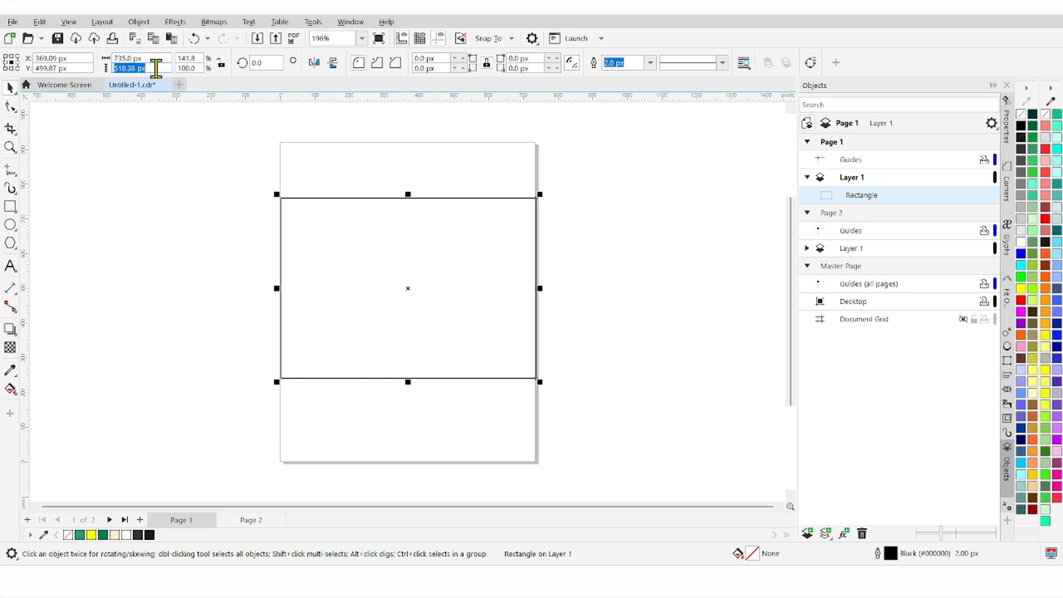
text(920.0 px)
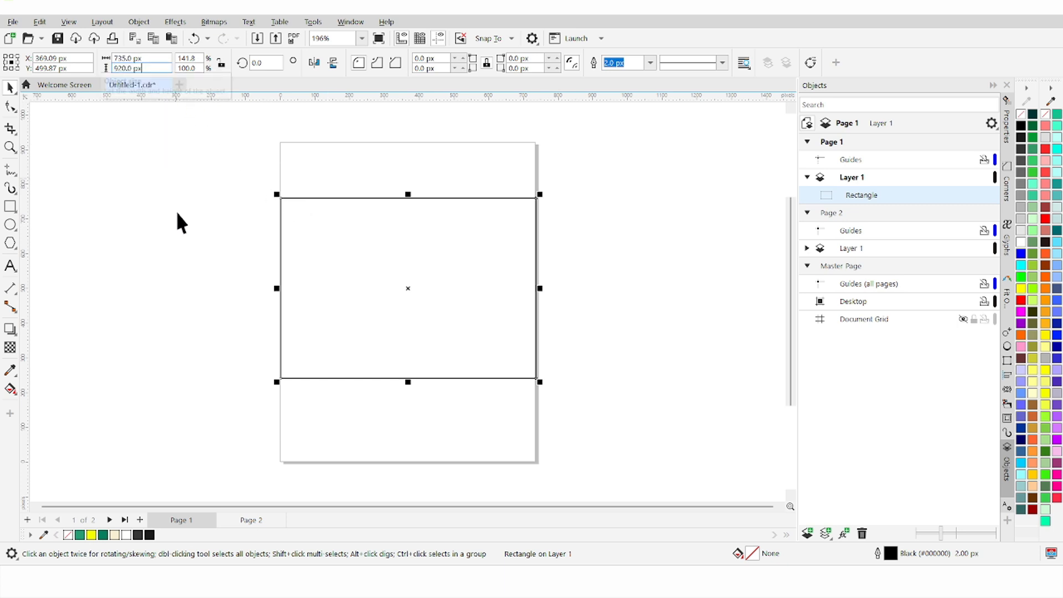
key(Return)
key(p)
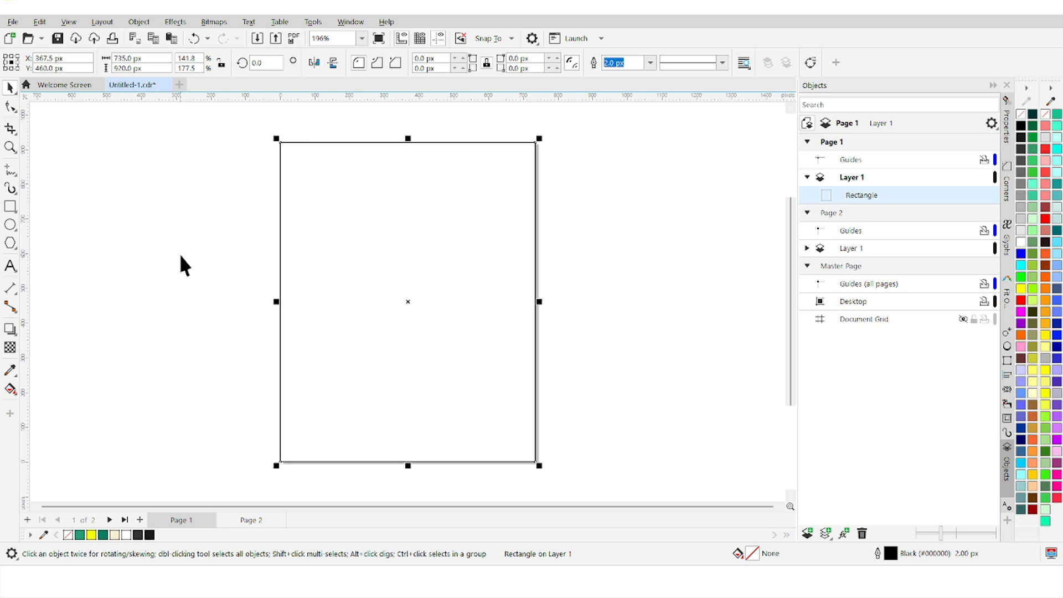
Step: Fill the page rectangle with green
click(180, 254)
click(279, 443)
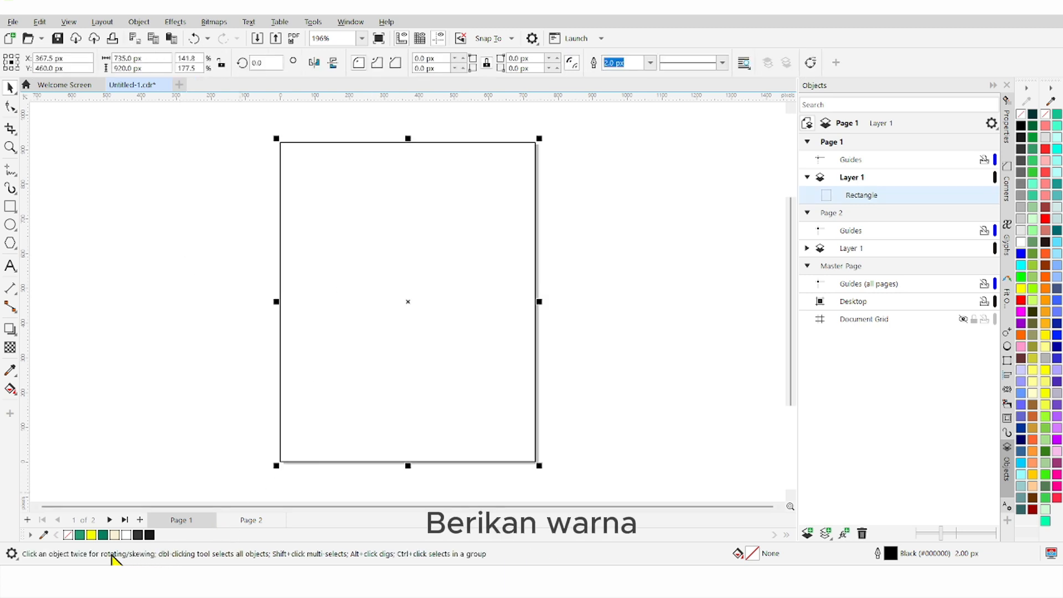
click(81, 535)
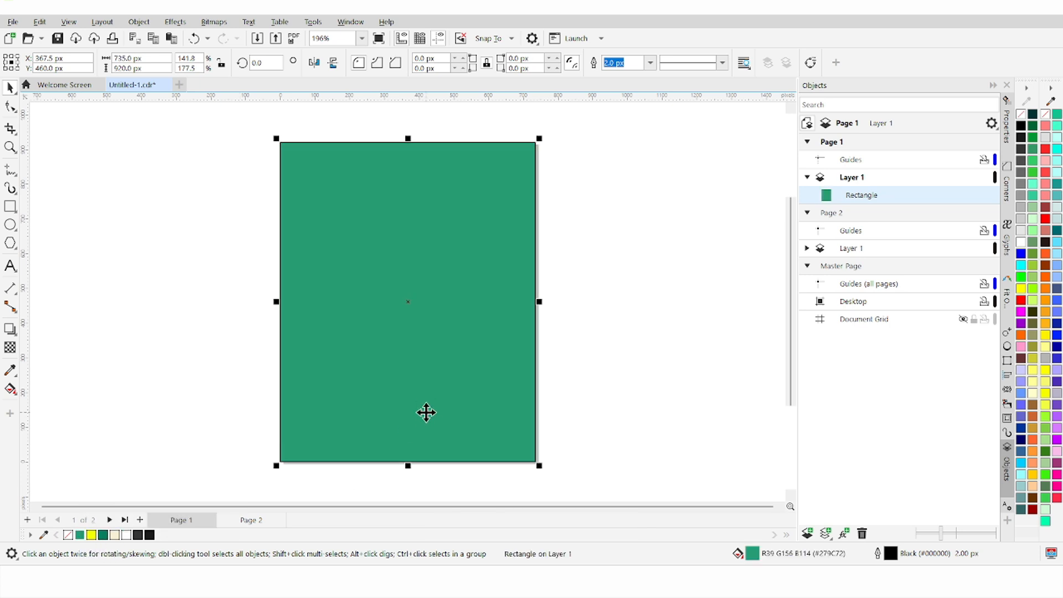
Step: Duplicate the rectangle as a cream band covering the lower page, wider than both sides
key(ctrl+c)
key(ctrl+v)
drag(408, 138, 401, 349)
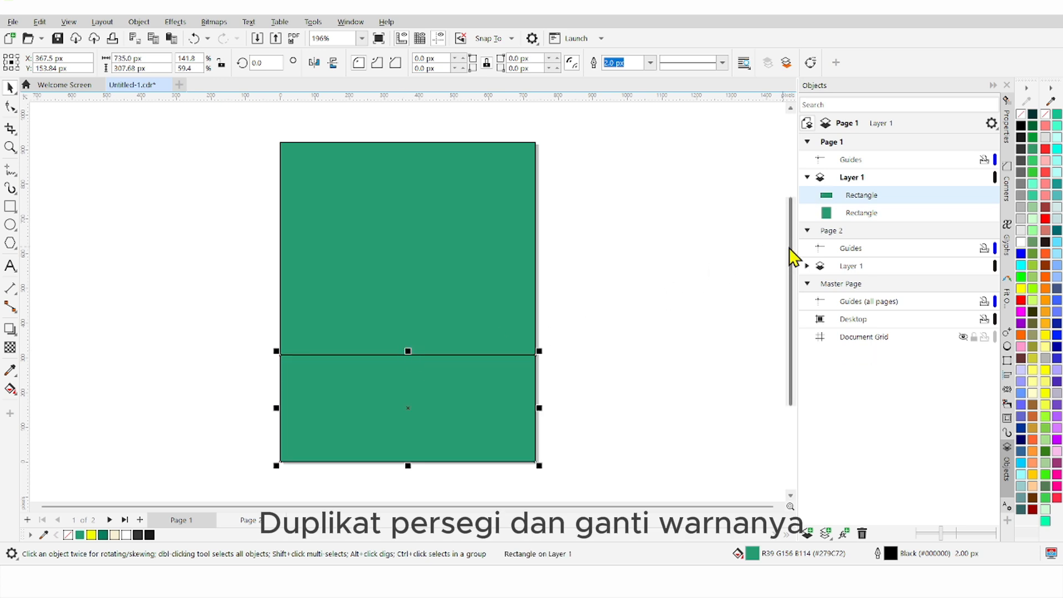
drag(793, 258, 669, 330)
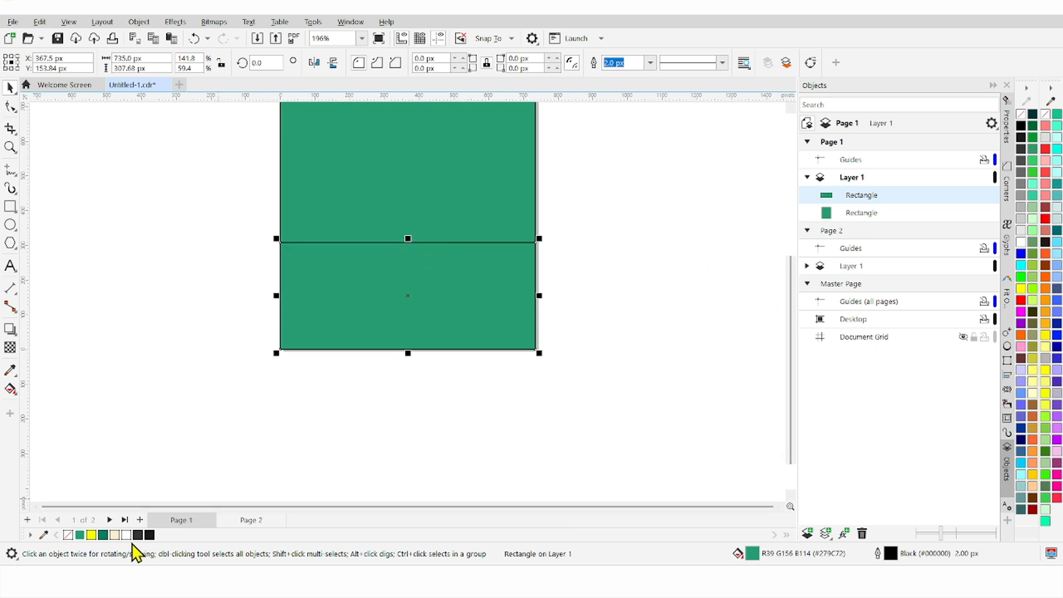
click(115, 535)
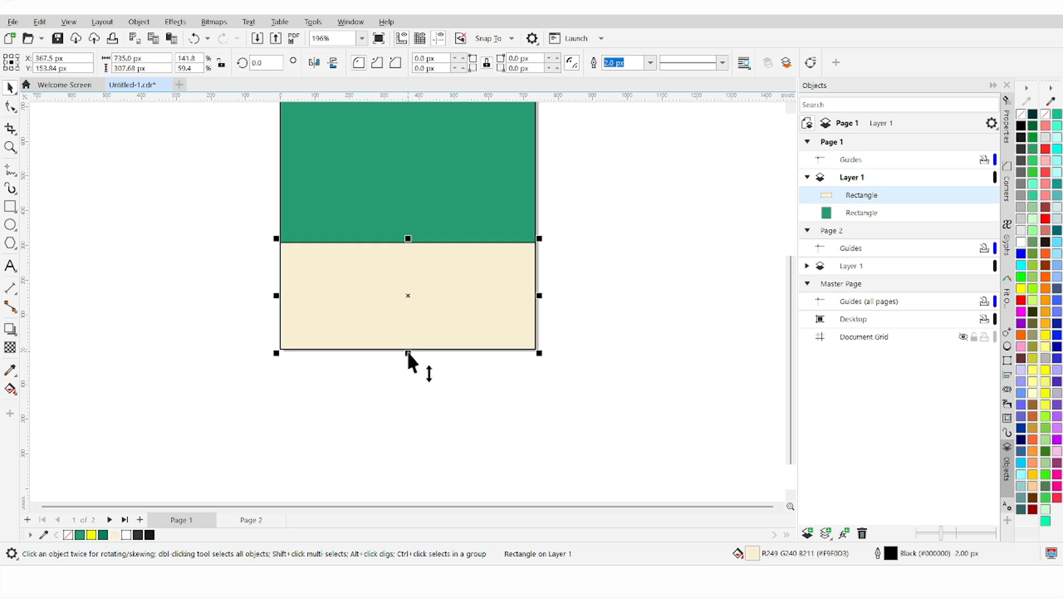
drag(408, 352, 399, 413)
drag(539, 327, 615, 329)
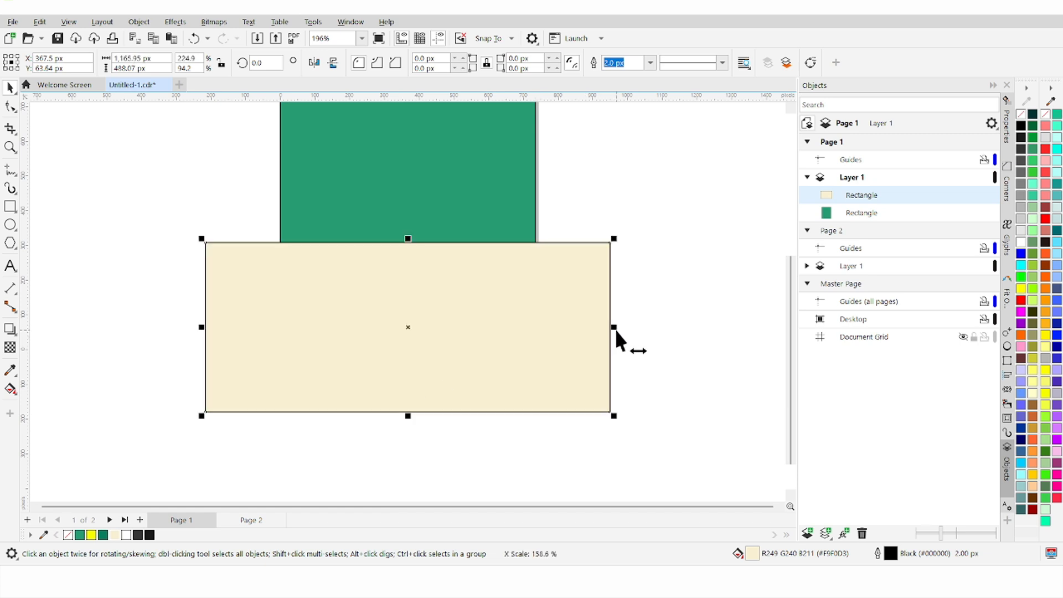
Step: Tilt the cream band about 6 degrees and nudge it down slightly
click(588, 280)
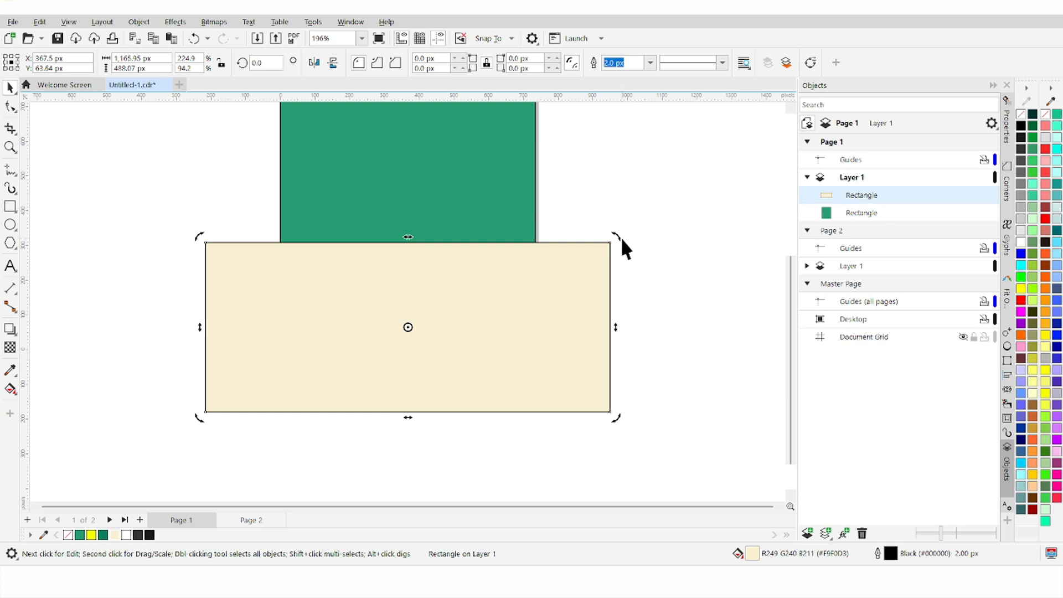
drag(619, 237, 614, 211)
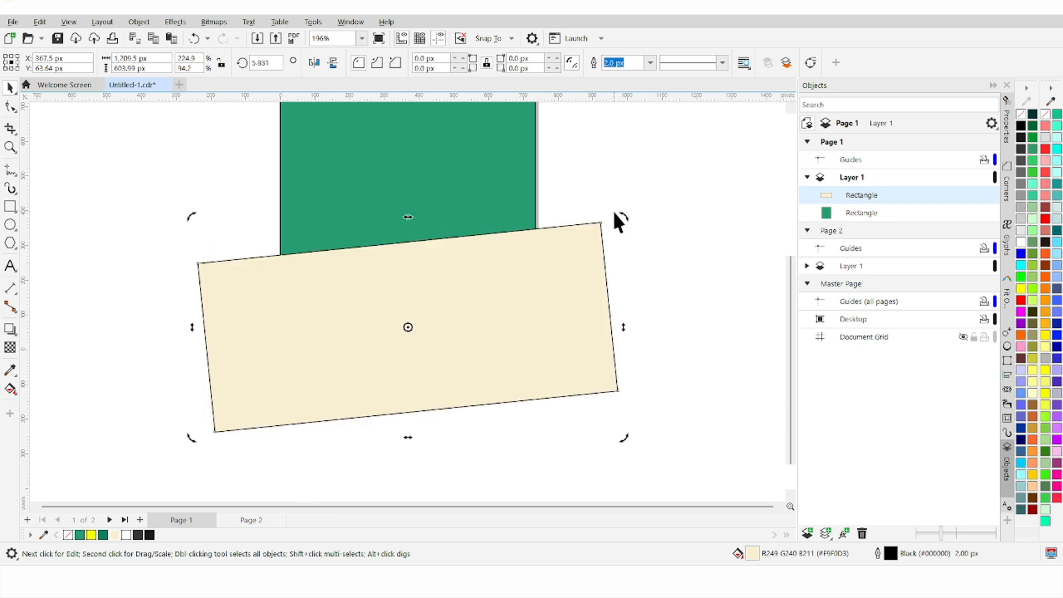
scroll(569, 256, down, 3)
scroll(593, 197, up, 1)
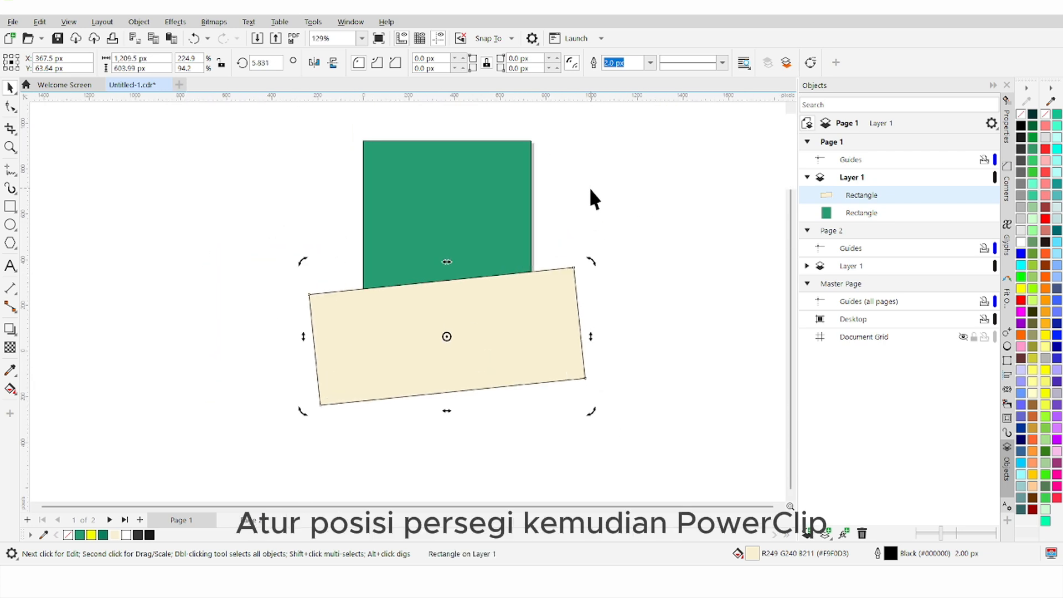
click(504, 303)
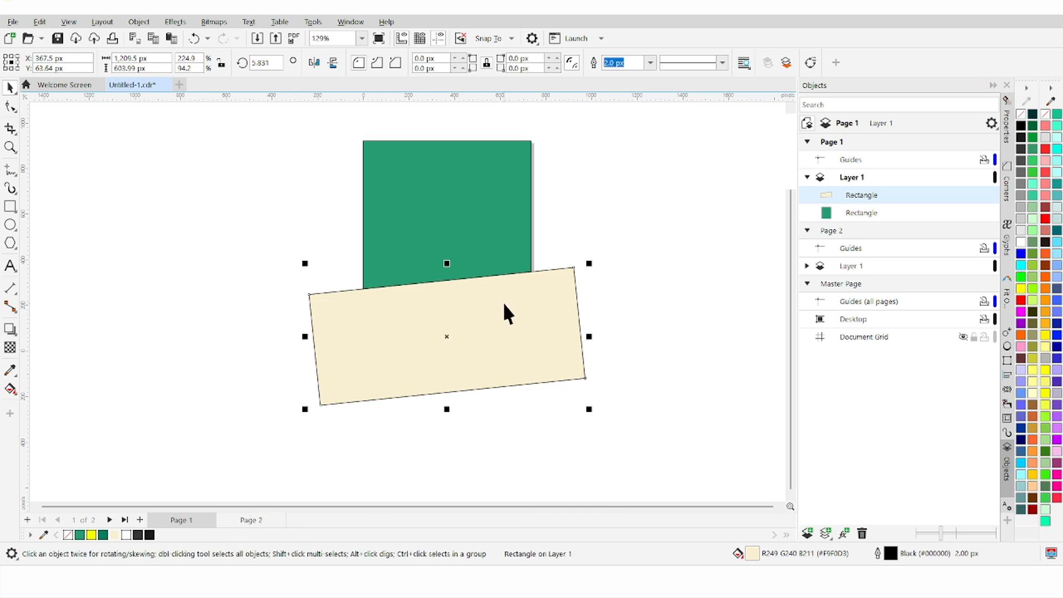
key(Down)
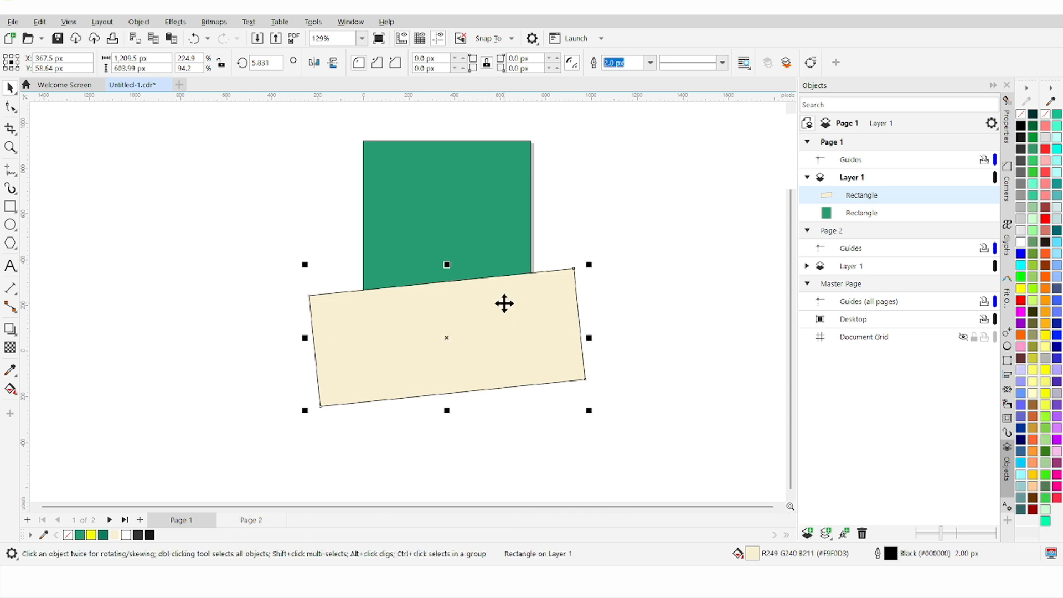
Step: PowerClip the cream band inside the green rectangle
right_click(504, 305)
click(526, 321)
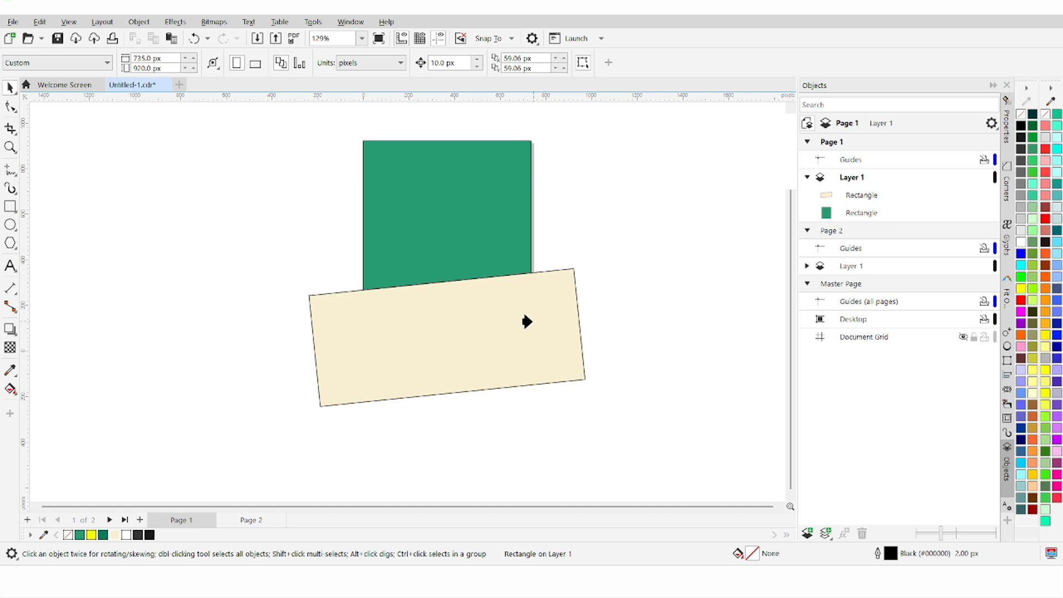
click(481, 254)
click(592, 248)
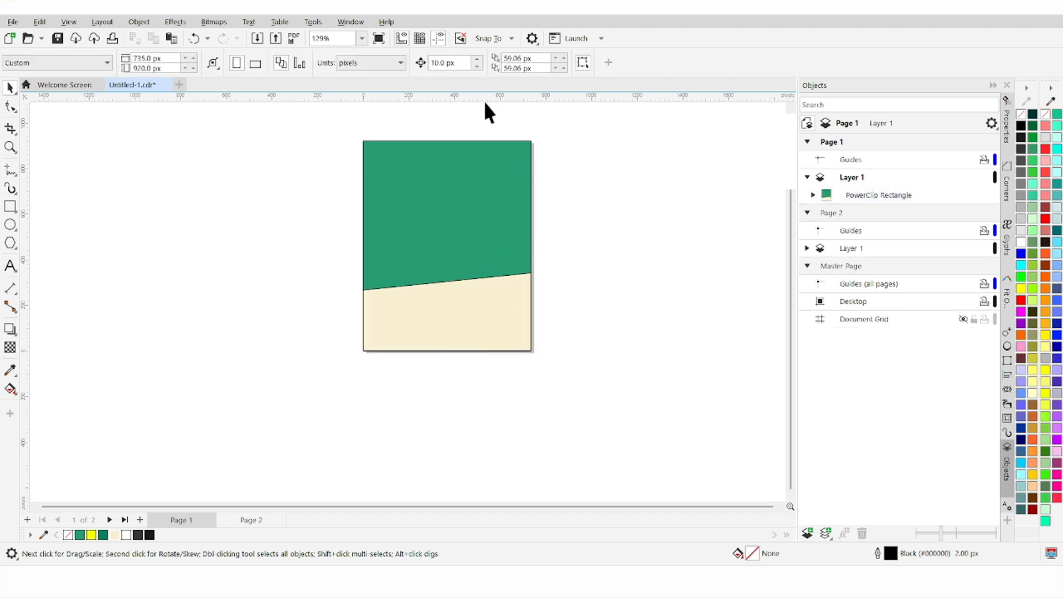
key(shift+F4)
Step: Move the two coffee cups from Page 2 onto the poster, centred horizontally
click(251, 521)
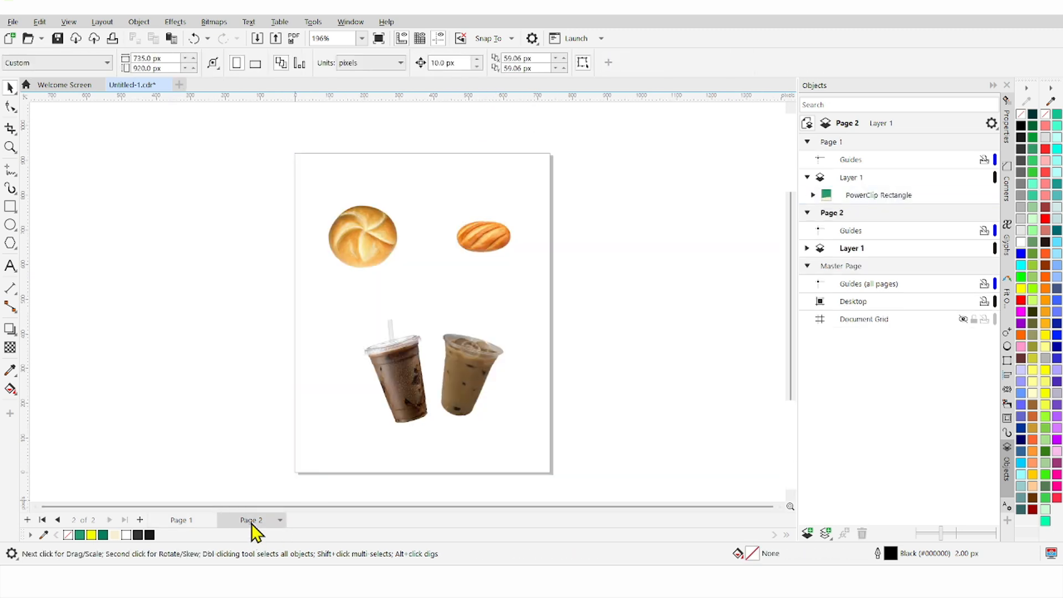
click(413, 387)
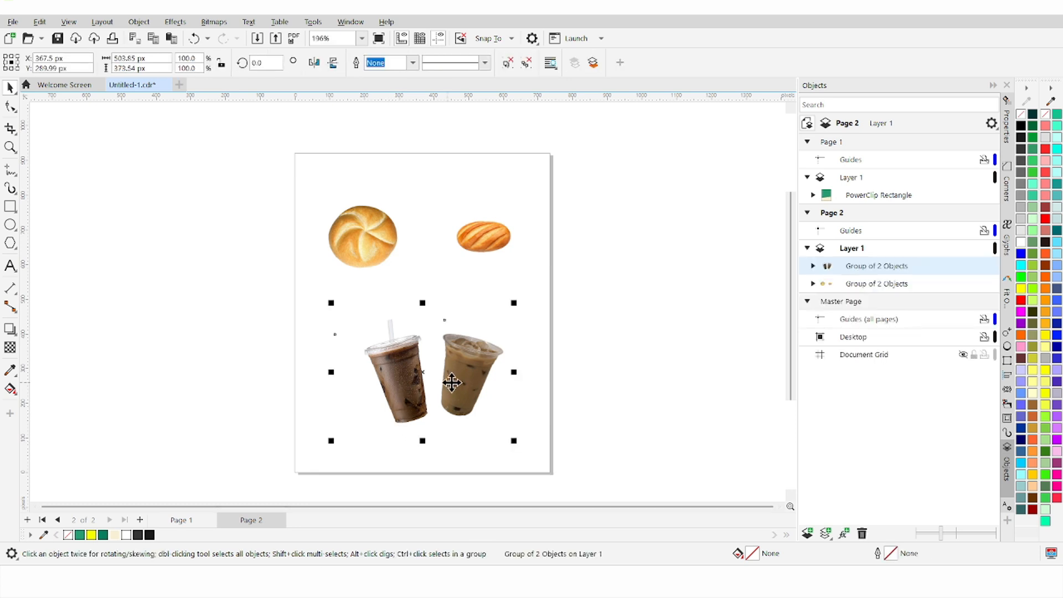
drag(448, 380, 442, 358)
shift+click(516, 324)
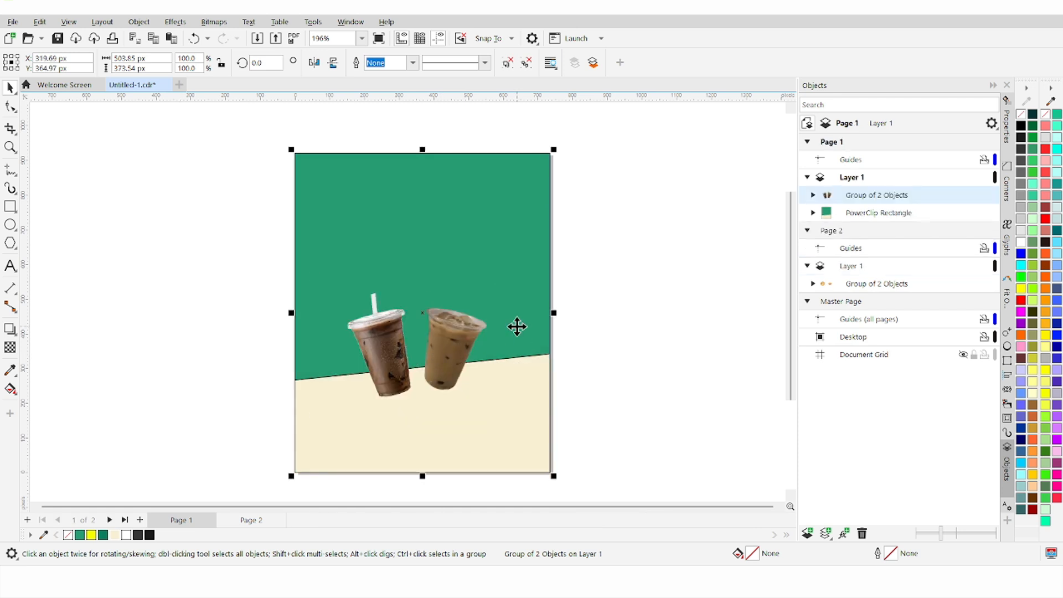
key(c)
click(629, 377)
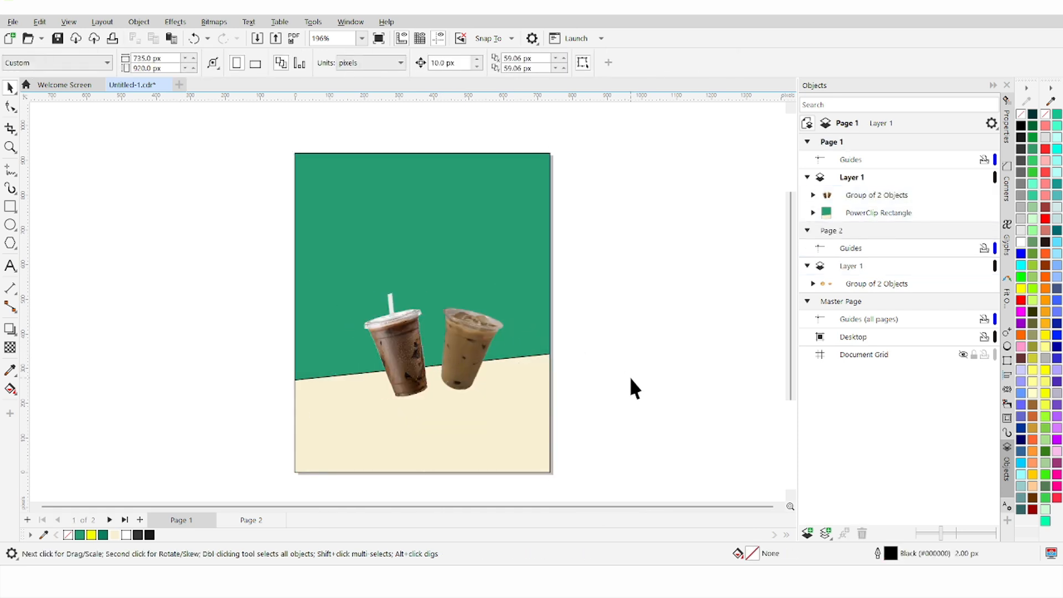
scroll(576, 382, down, 3)
scroll(556, 430, up, 4)
scroll(521, 430, up, 1)
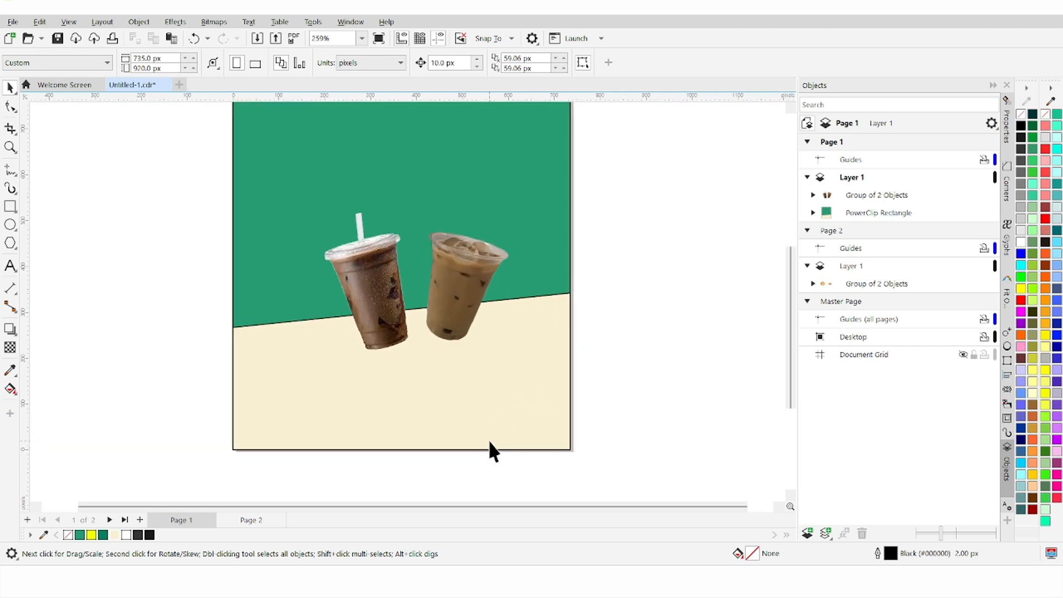
scroll(506, 382, down, 1)
scroll(512, 363, up, 1)
Step: Remove the outline from the cream band inside the PowerClip
click(512, 356)
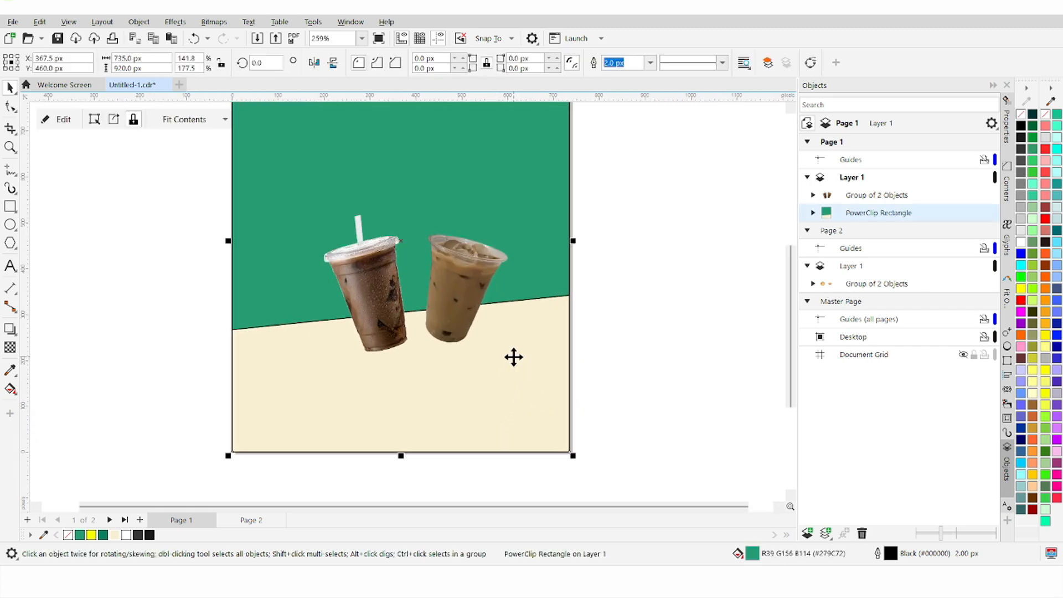
click(60, 123)
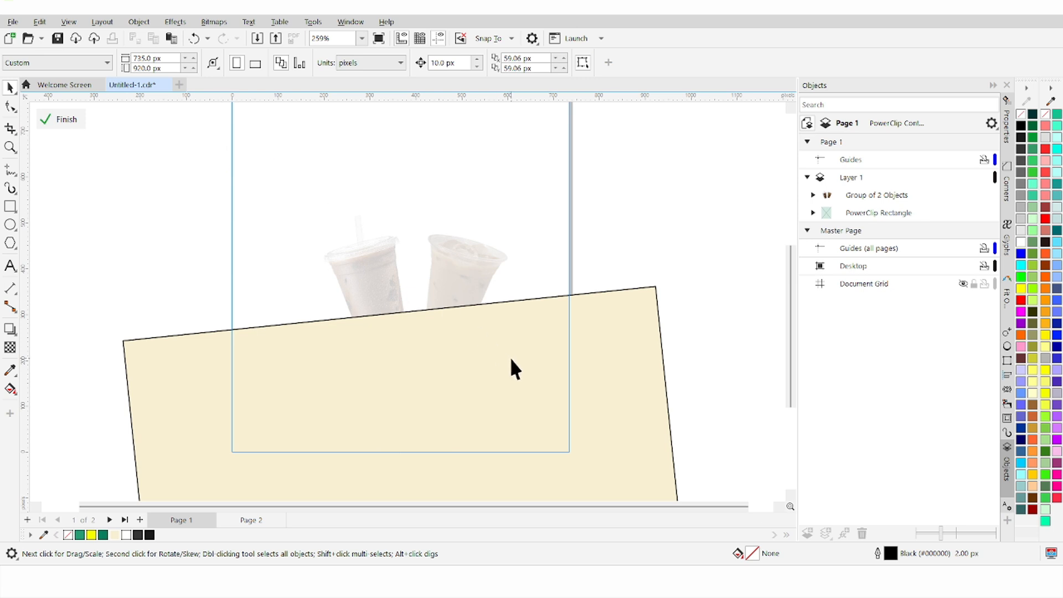
click(634, 373)
click(649, 65)
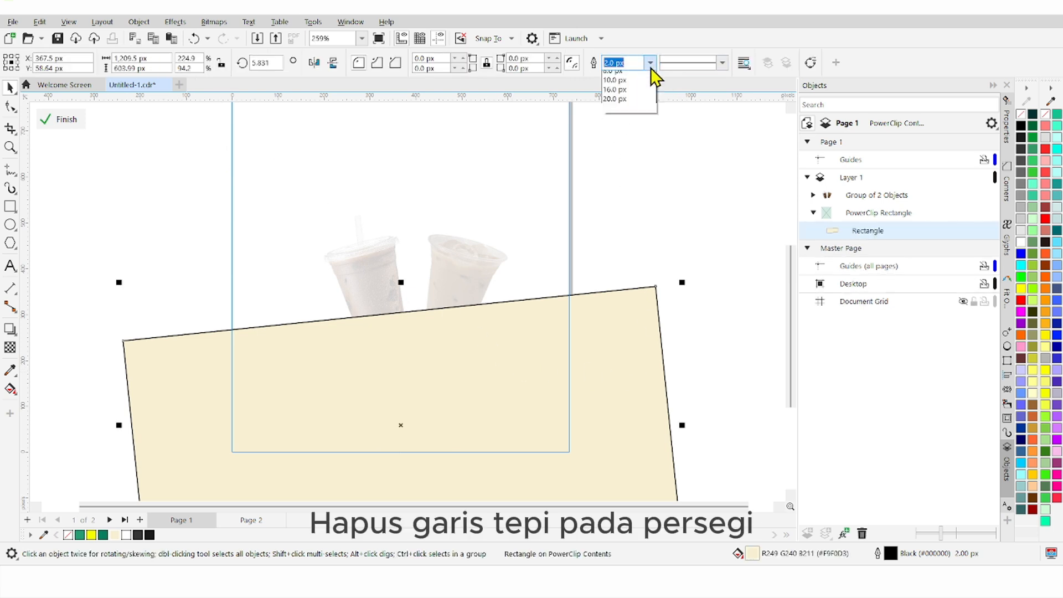
click(639, 78)
click(340, 168)
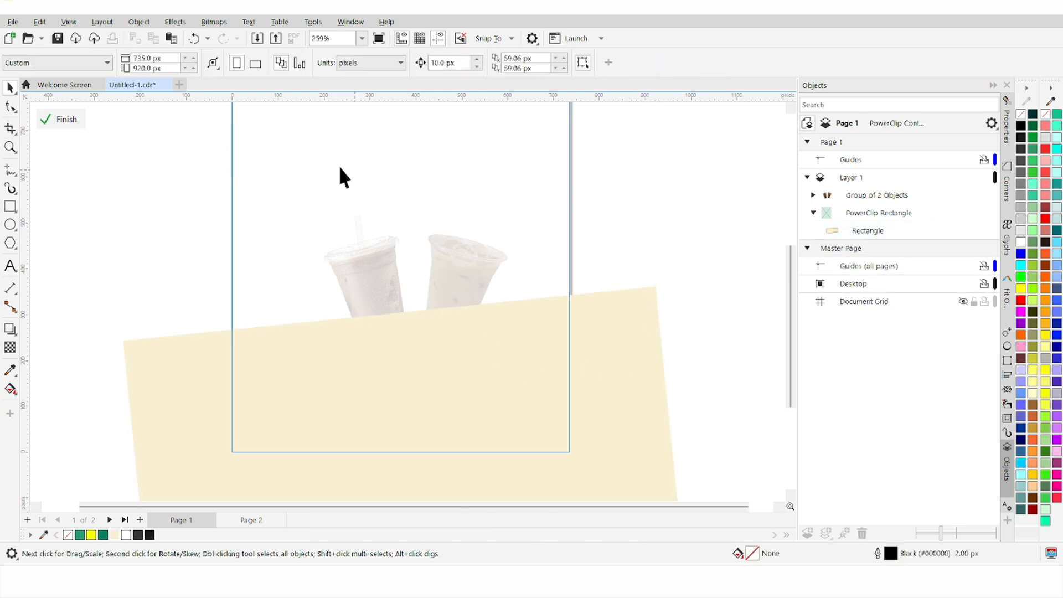
click(80, 121)
scroll(289, 221, down, 2)
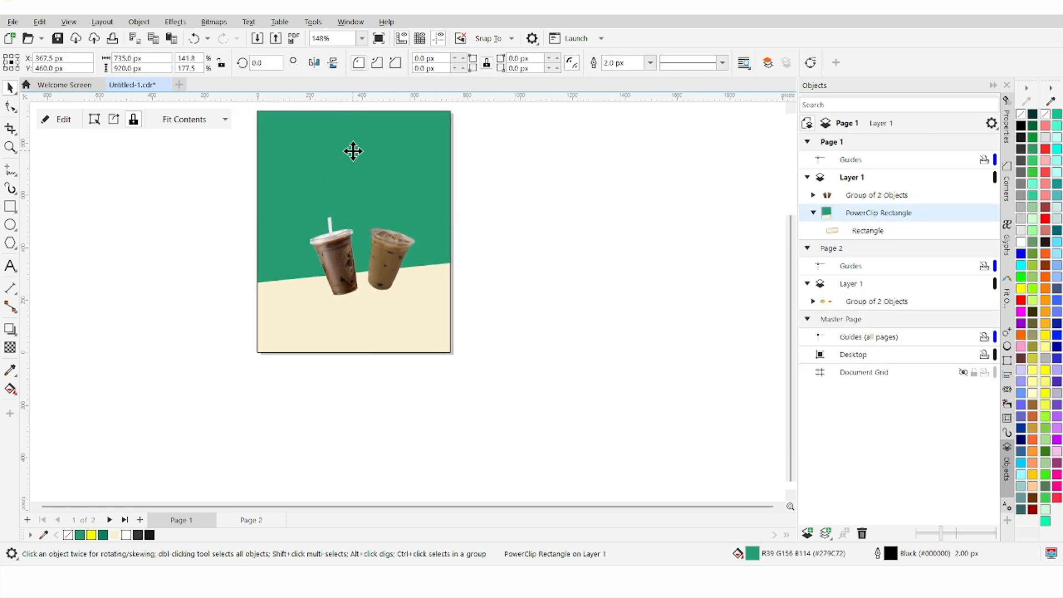
Step: Remove the outline from the green background rectangle
click(353, 150)
click(650, 63)
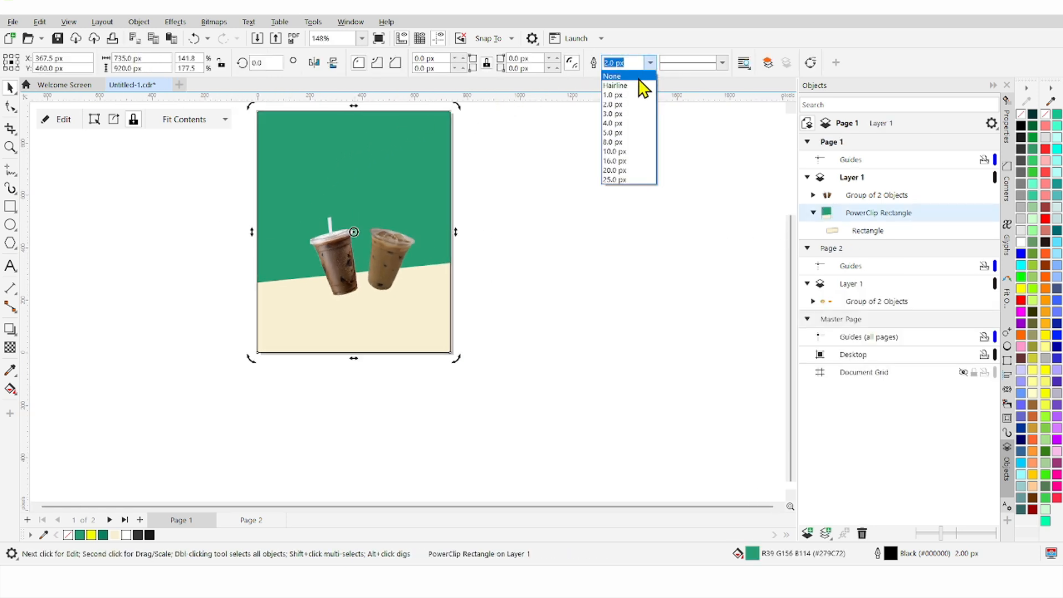
click(639, 78)
click(699, 232)
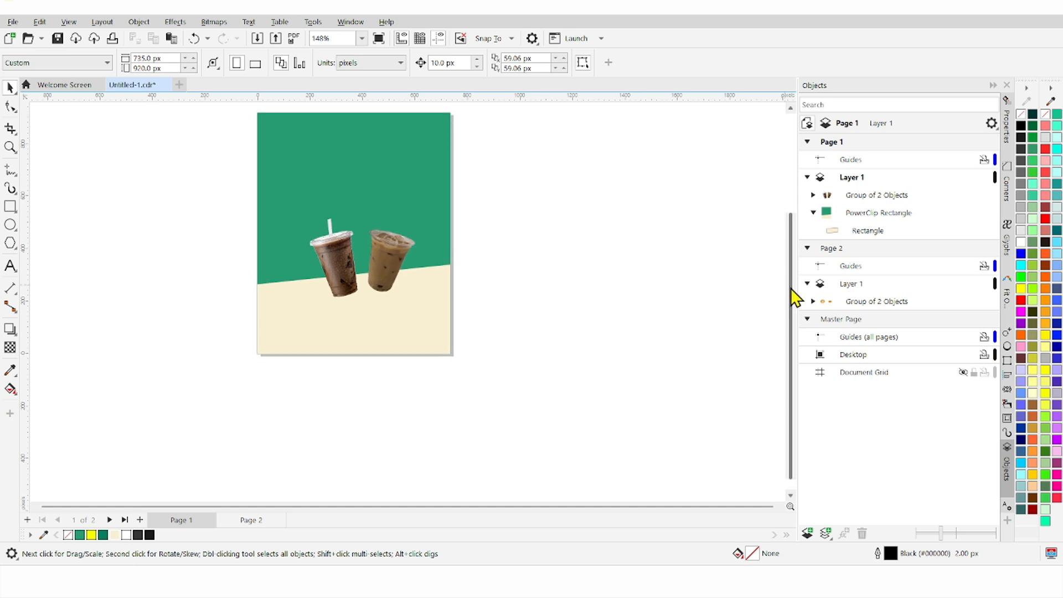
drag(792, 297, 792, 254)
scroll(381, 371, up, 3)
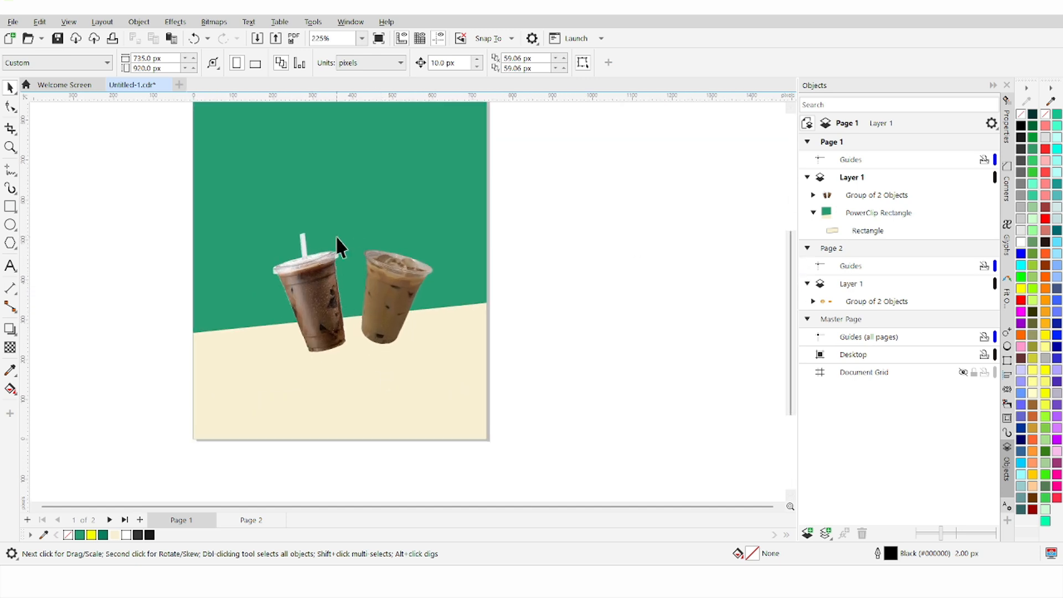
scroll(337, 208, down, 2)
scroll(343, 132, up, 2)
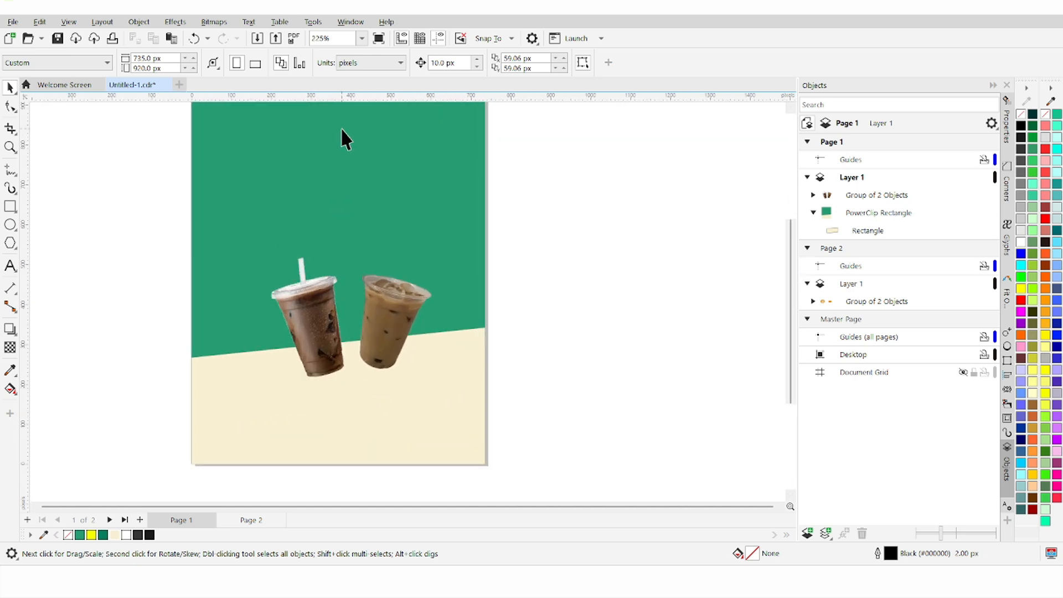
Step: Draw a flat dark grey, outline-free ellipse under the left cup
click(14, 226)
scroll(337, 415, up, 4)
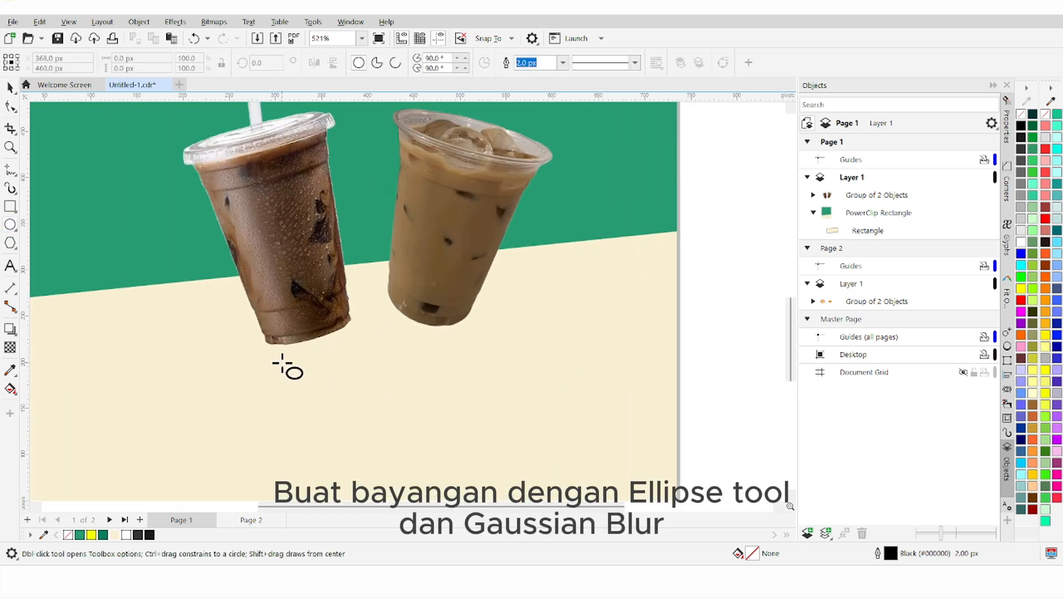
drag(269, 363, 365, 383)
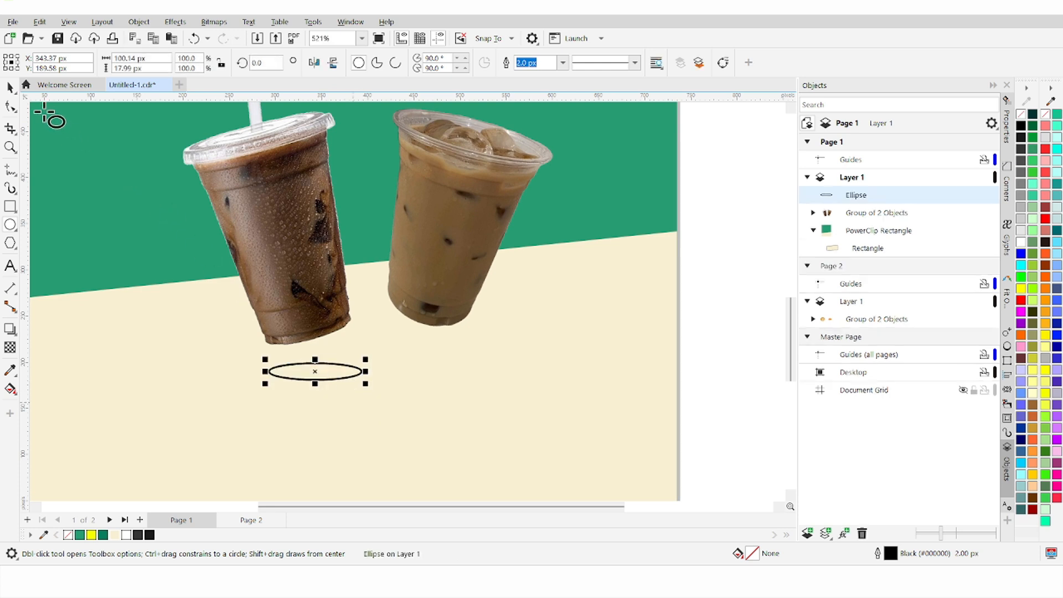
click(10, 88)
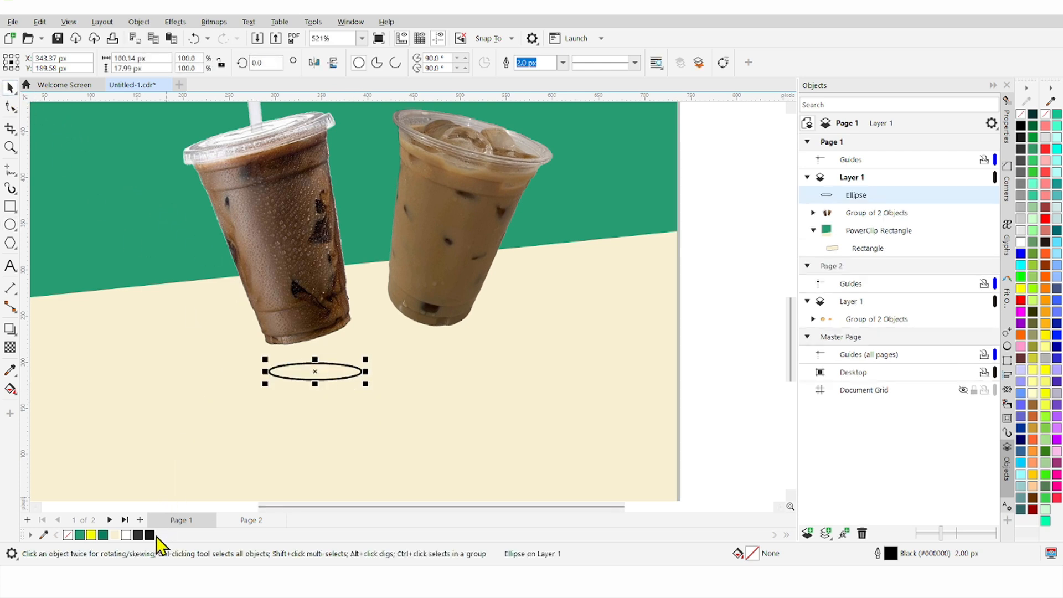
click(137, 534)
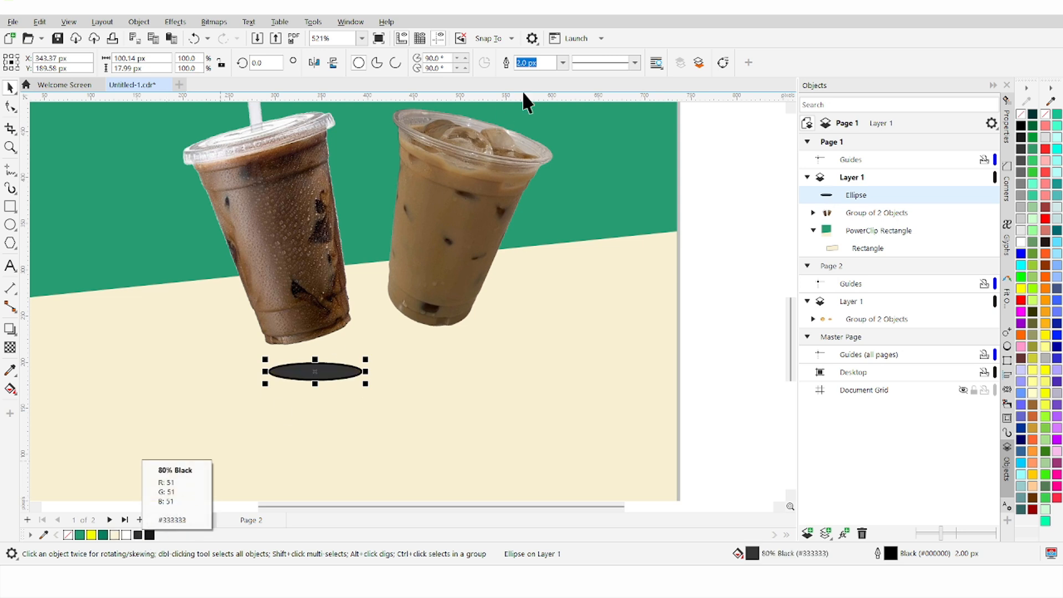
click(562, 63)
click(555, 77)
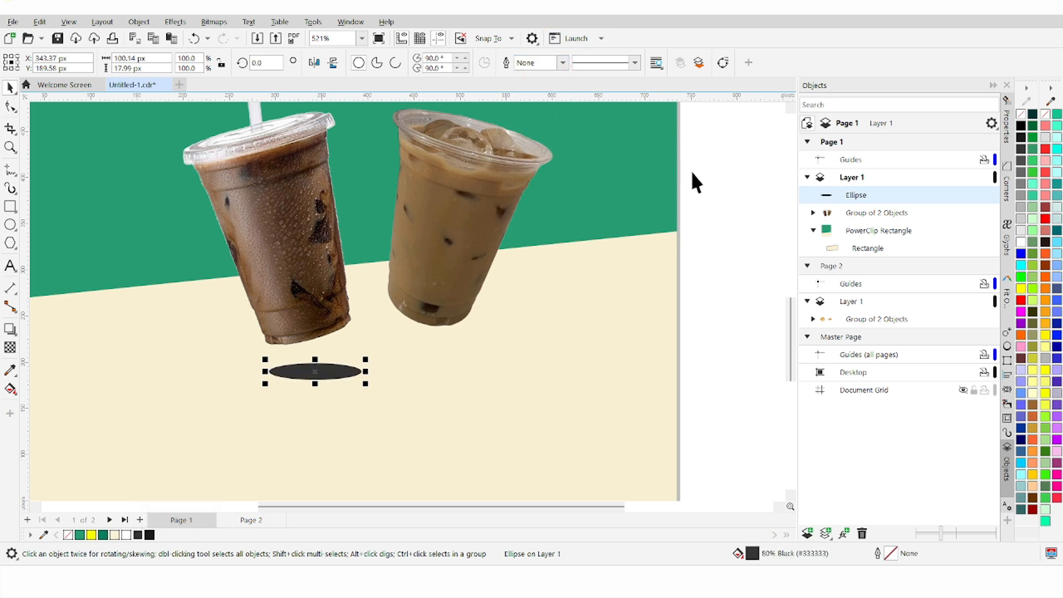
click(691, 171)
drag(333, 373, 321, 380)
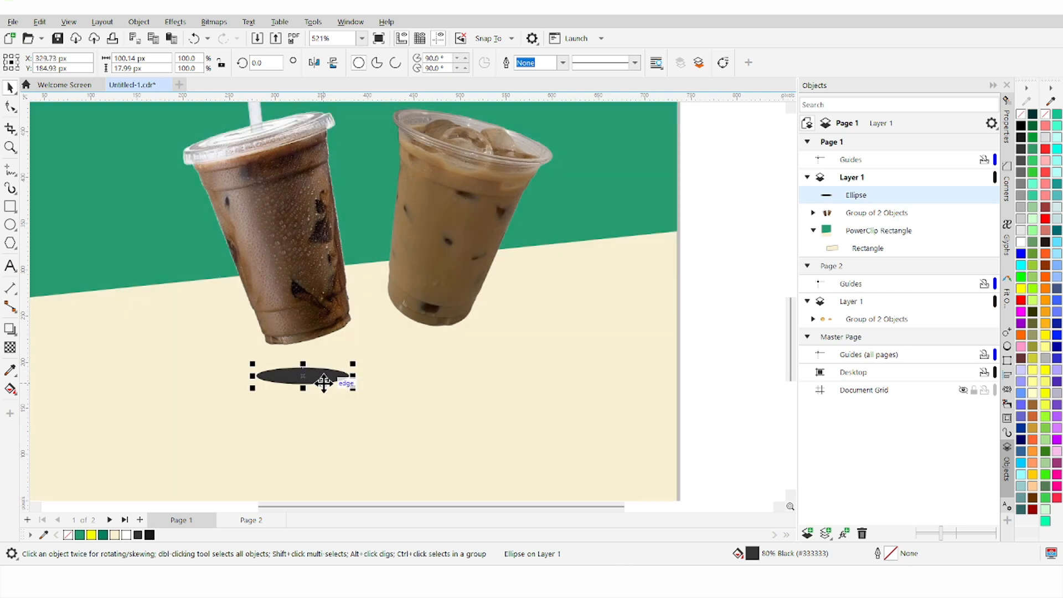
key(Right)
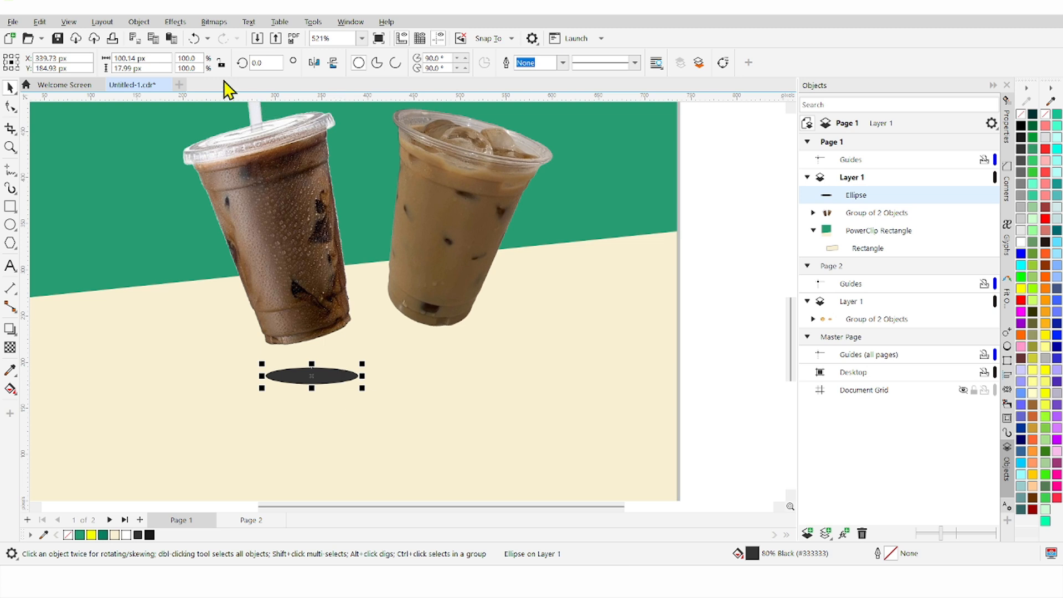
Step: Apply a 10 px Gaussian Blur to the ellipse
click(176, 21)
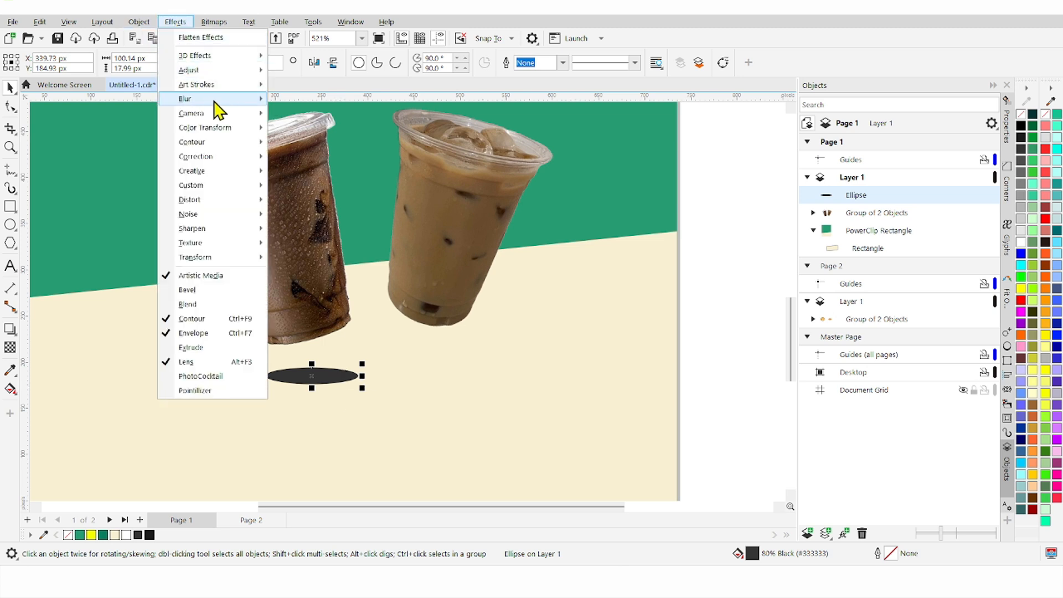
mouse_move(213, 99)
click(310, 129)
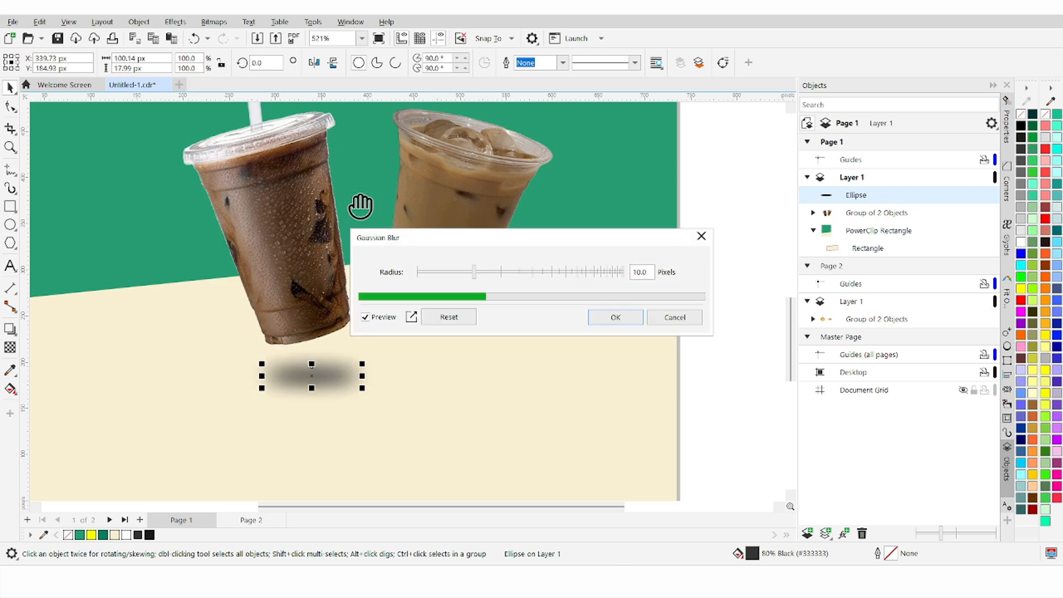
click(615, 317)
click(682, 352)
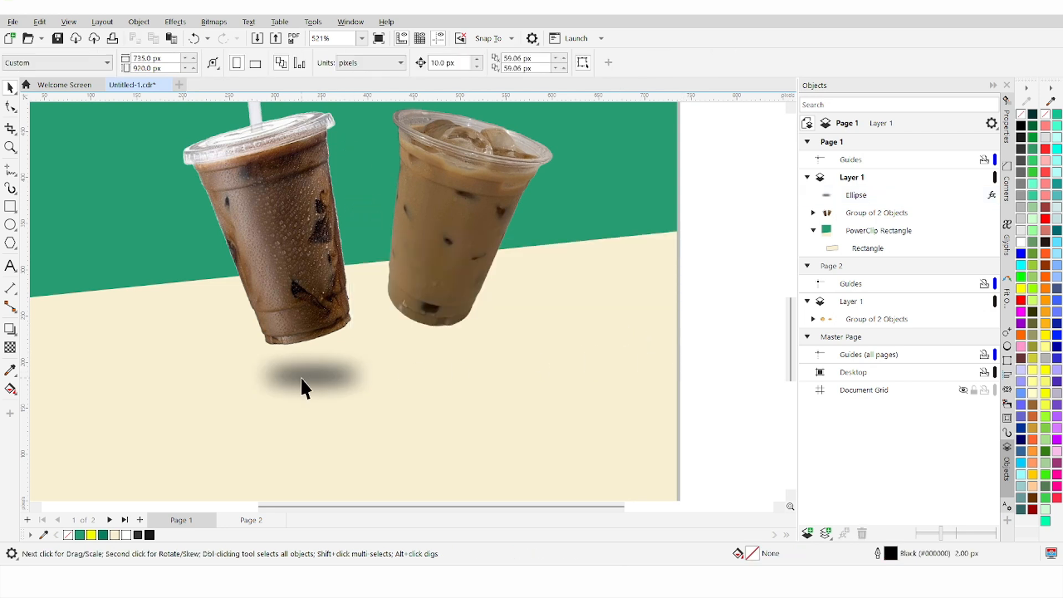
Step: Copy the blurred shadow under the right cup and nudge both shadows up
drag(301, 377, 424, 365)
right_click(424, 365)
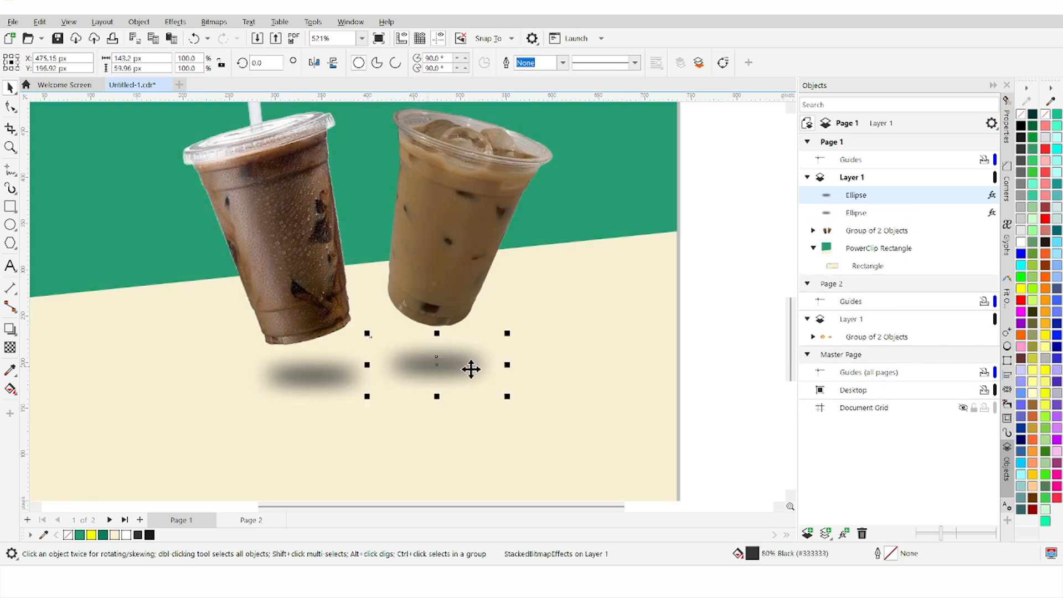
click(719, 357)
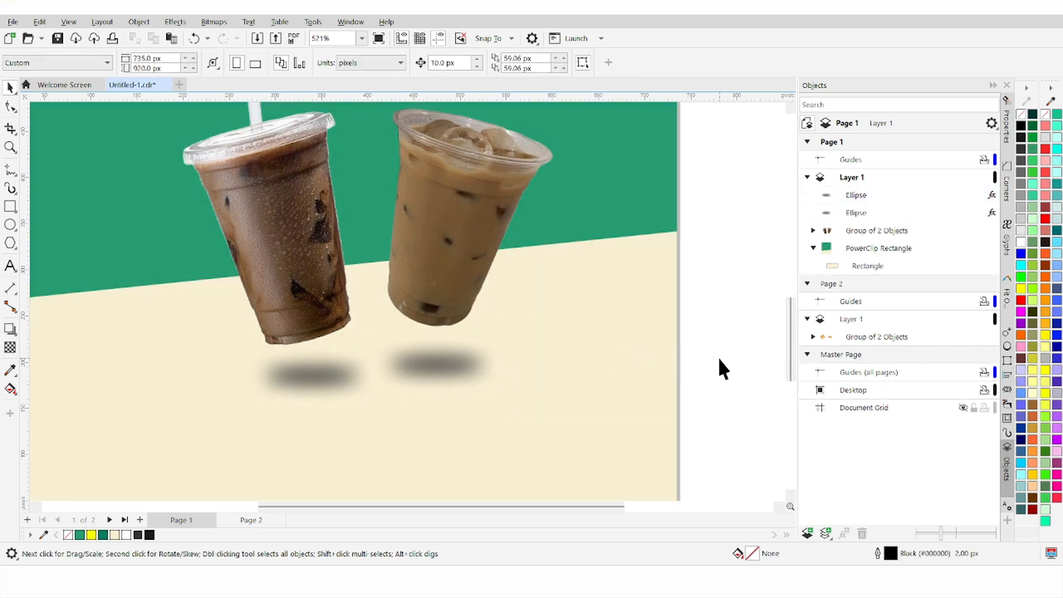
click(453, 370)
key(Up)
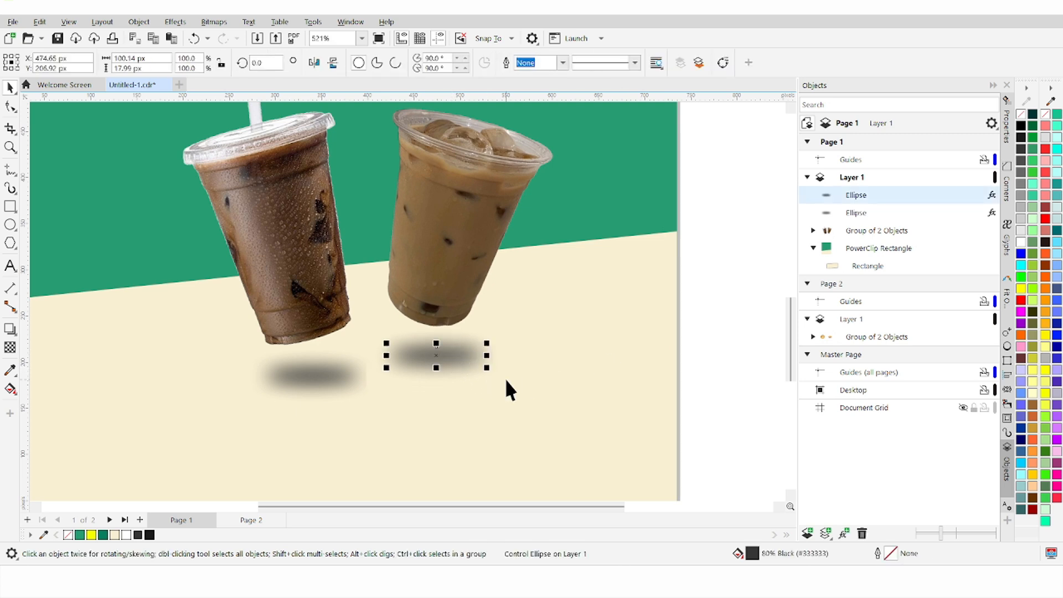
click(315, 378)
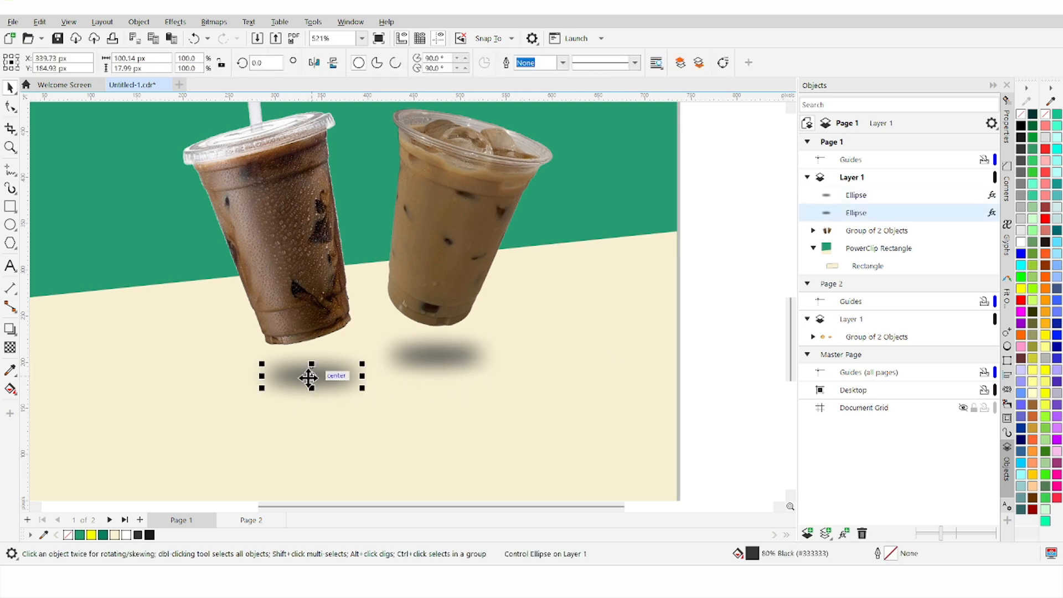
key(Up)
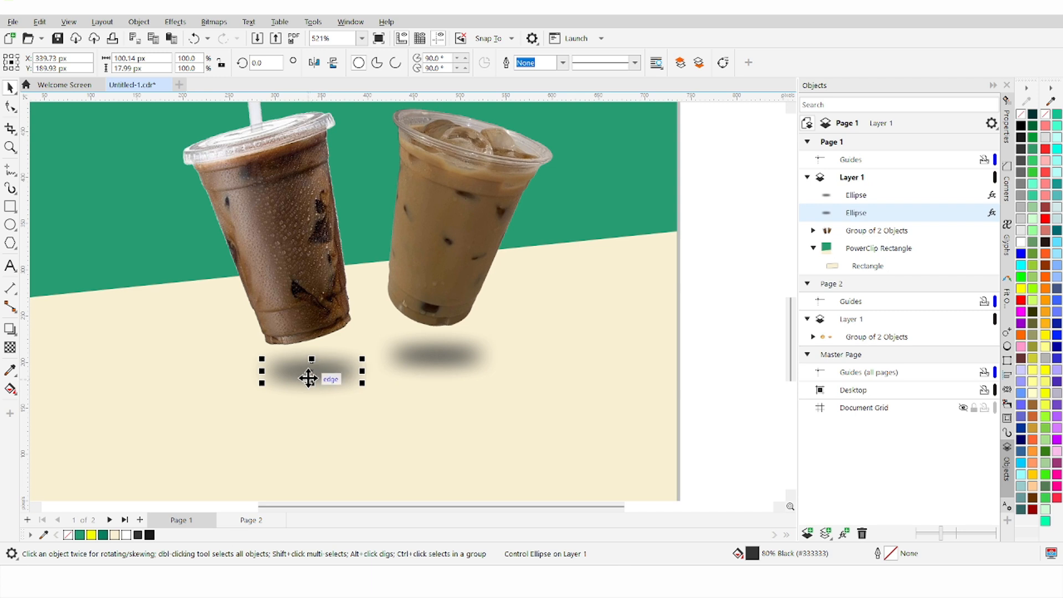
click(752, 312)
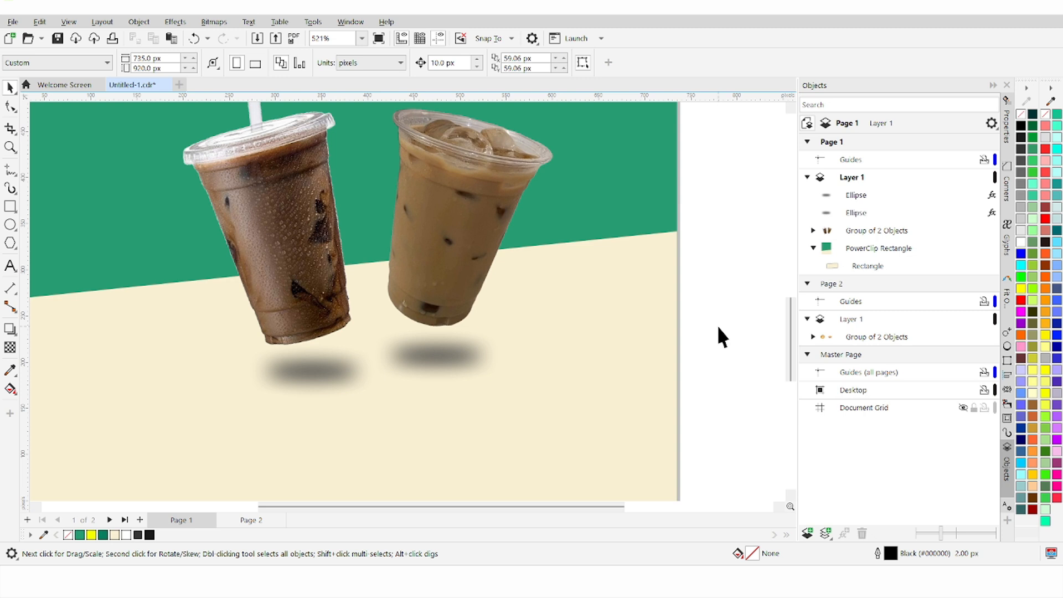
Step: Type 'Mulai' to the right of the cups and make it bold and green
scroll(699, 331, down, 2)
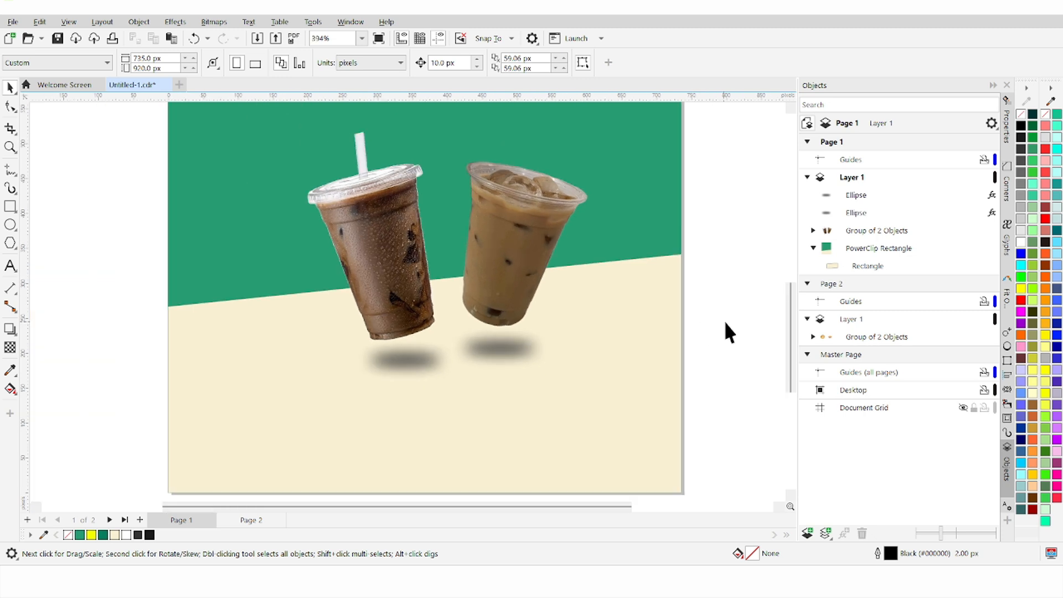
scroll(797, 350, up, 2)
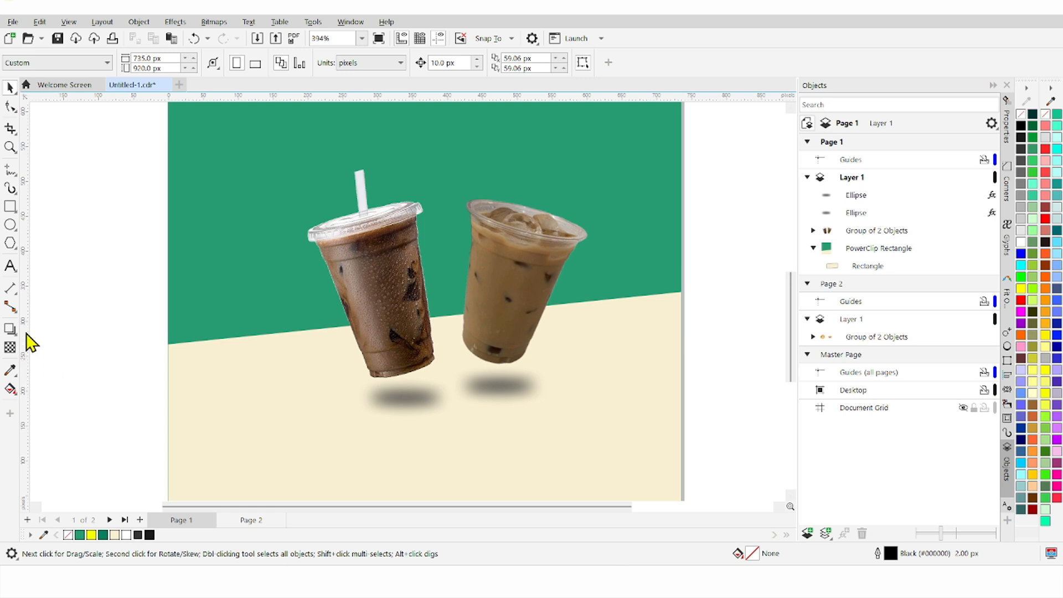
click(14, 271)
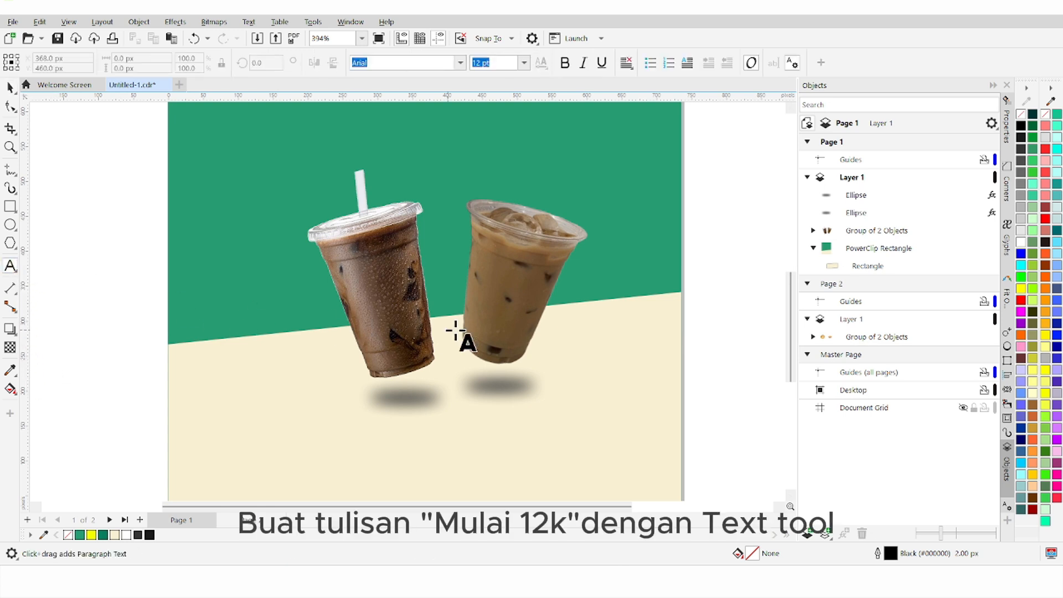
click(569, 343)
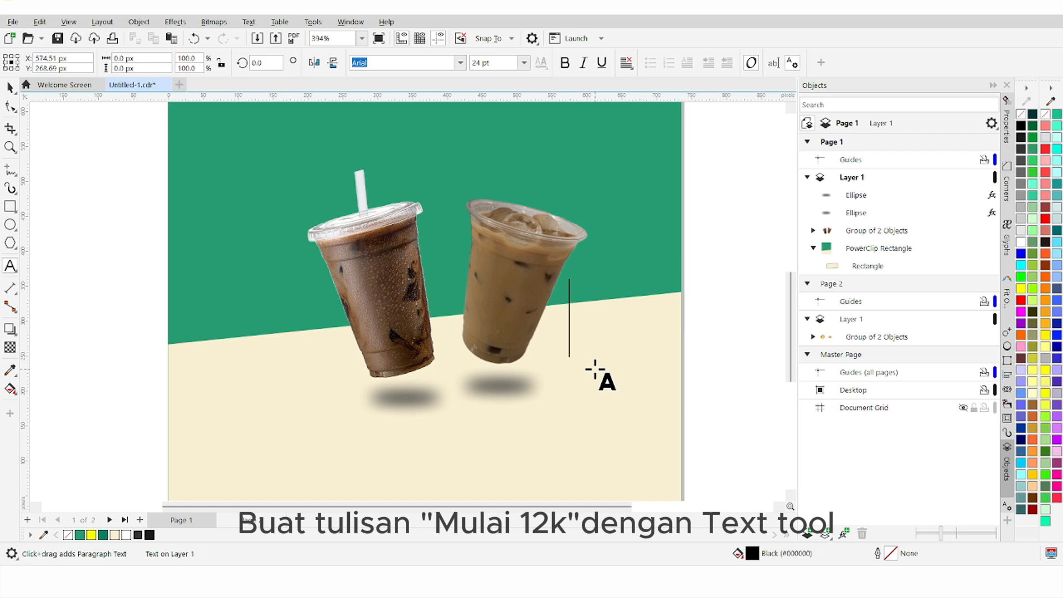
text(Mulai)
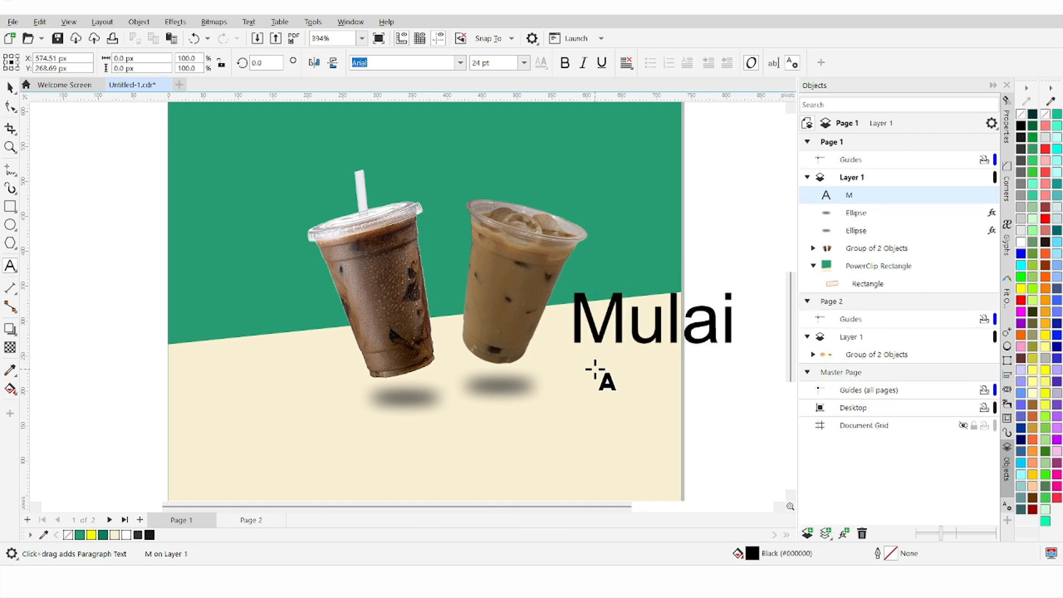
key(ctrl+a)
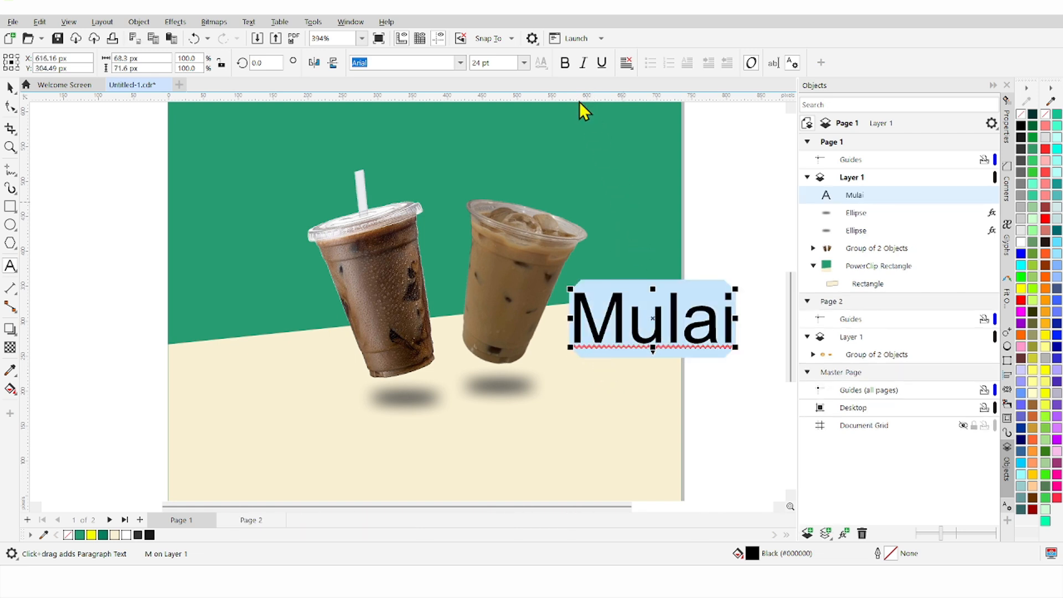
click(565, 63)
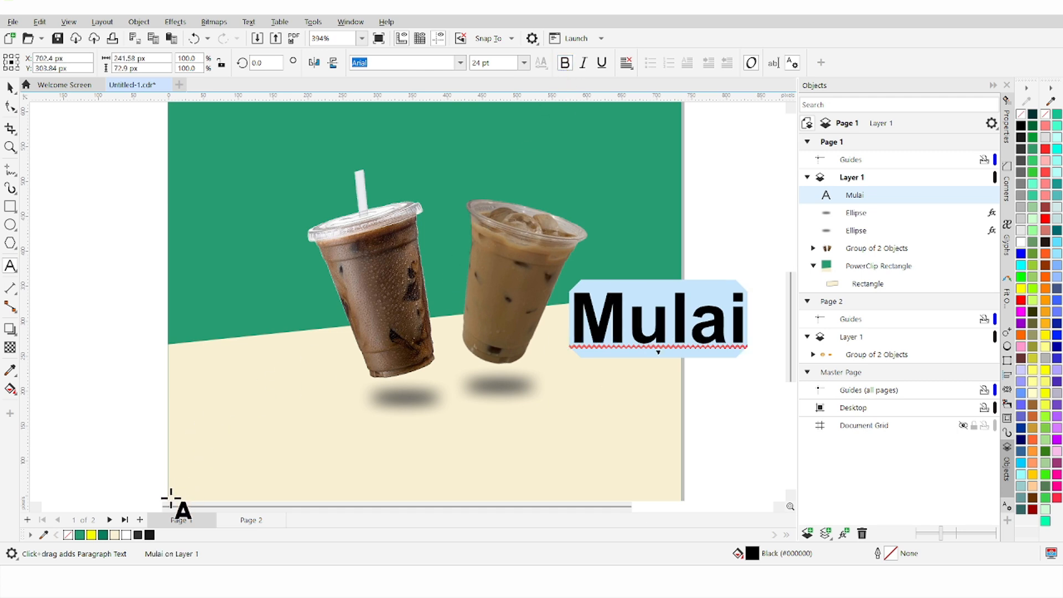
click(103, 535)
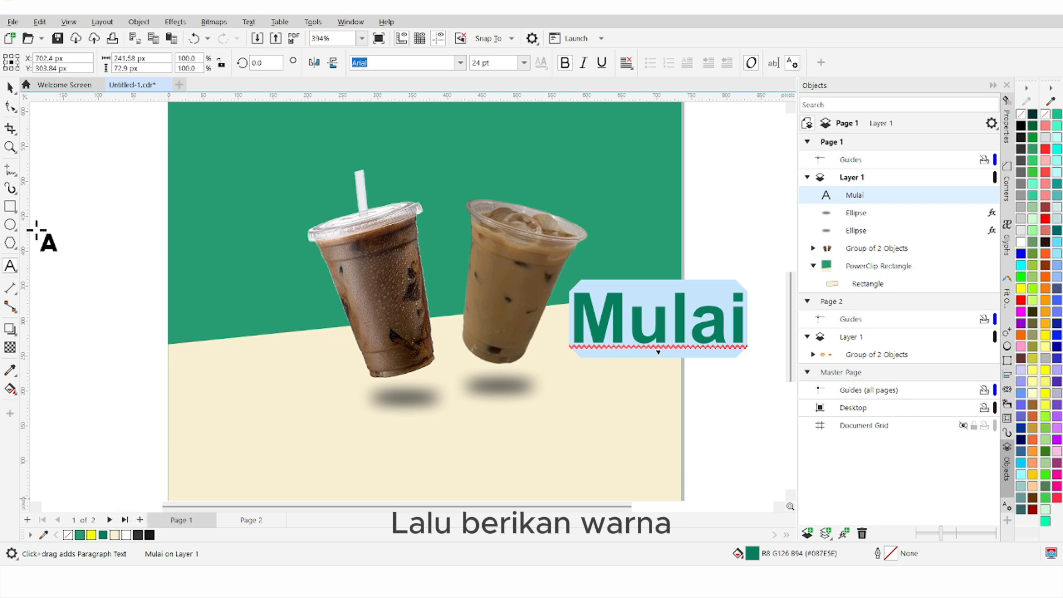
Step: Scale the Mulai text down to about half size
click(10, 88)
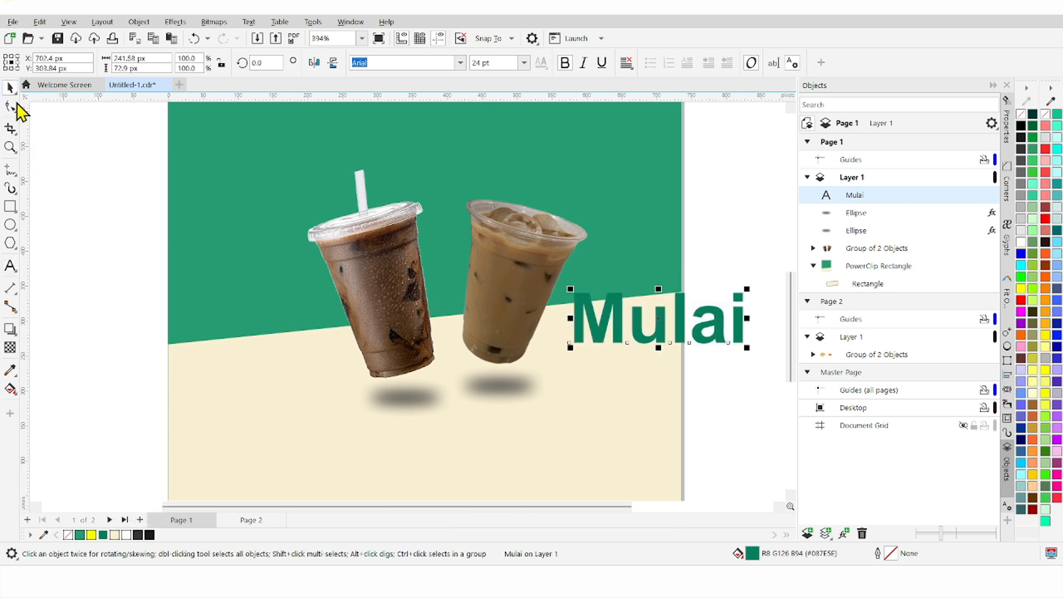
scroll(238, 251, down, 1)
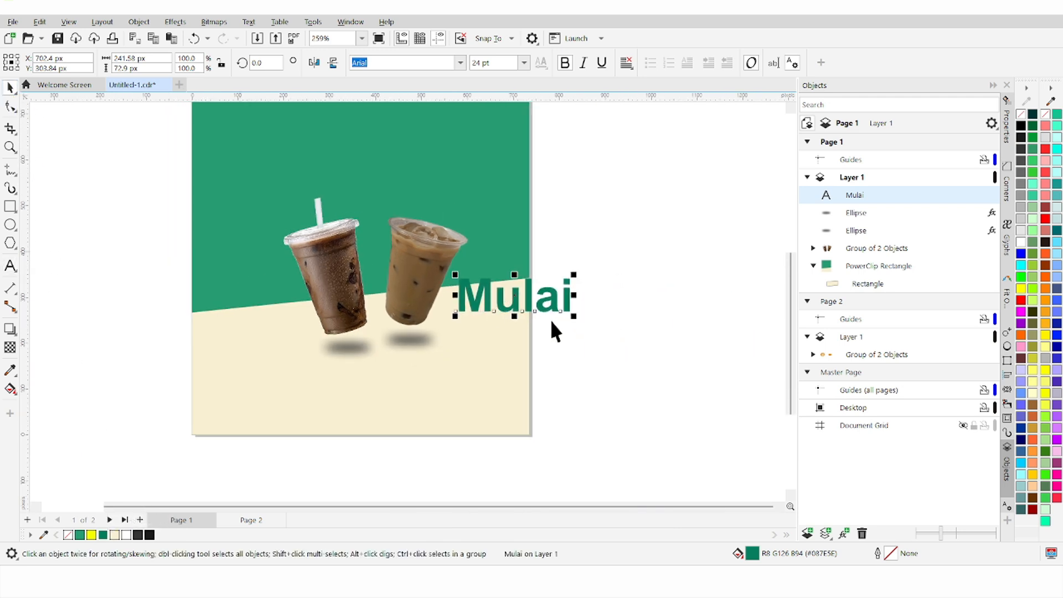
drag(575, 318, 469, 345)
click(552, 343)
scroll(494, 303, up, 2)
Step: Duplicate Mulai below itself, change the copy to '12k', and enlarge it
right_click(468, 344)
double_click(481, 349)
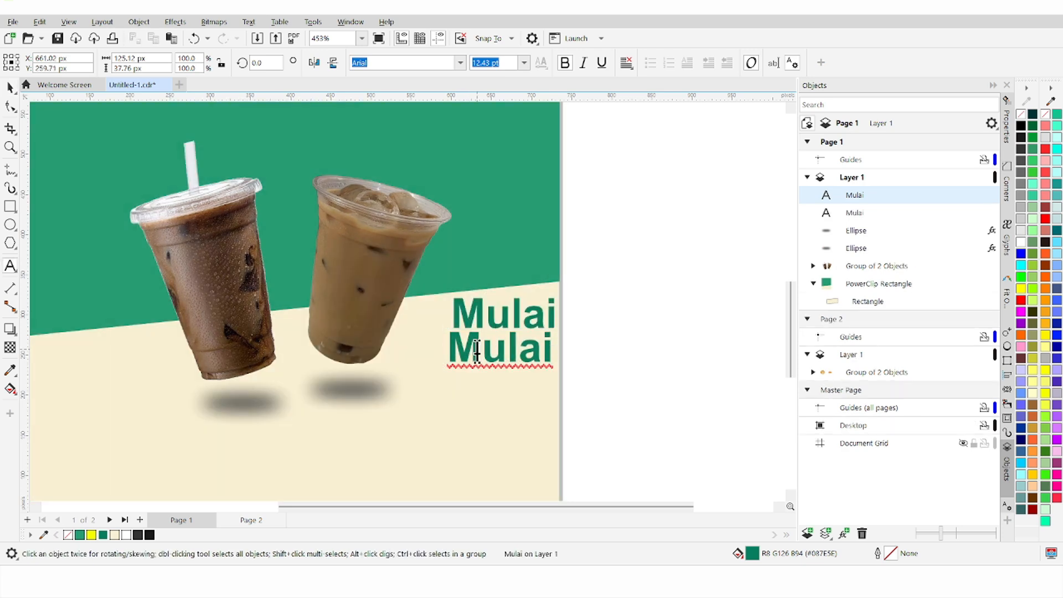
key(ctrl+a)
text(12k)
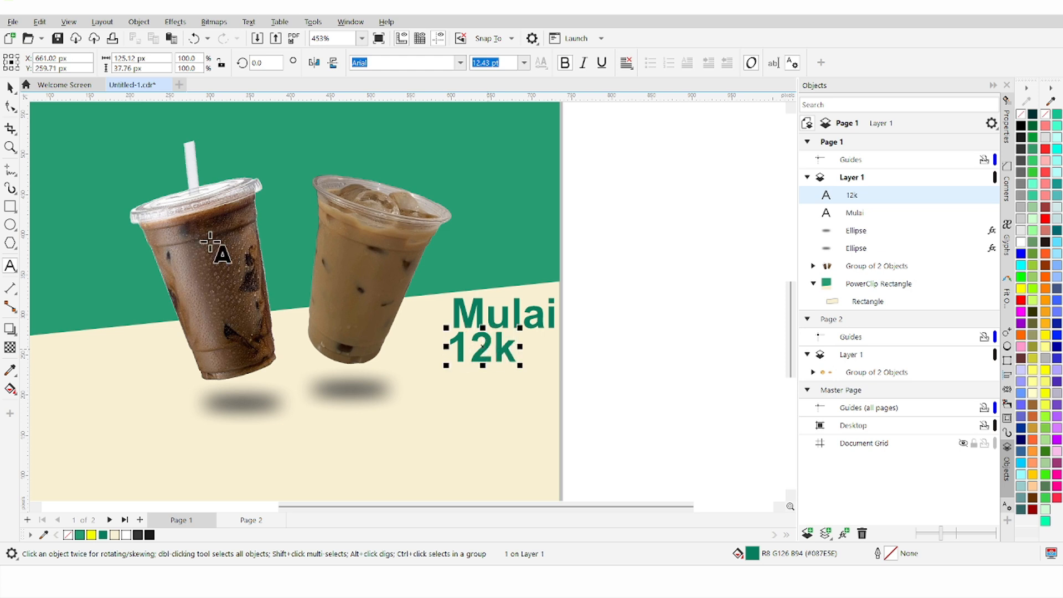
click(9, 88)
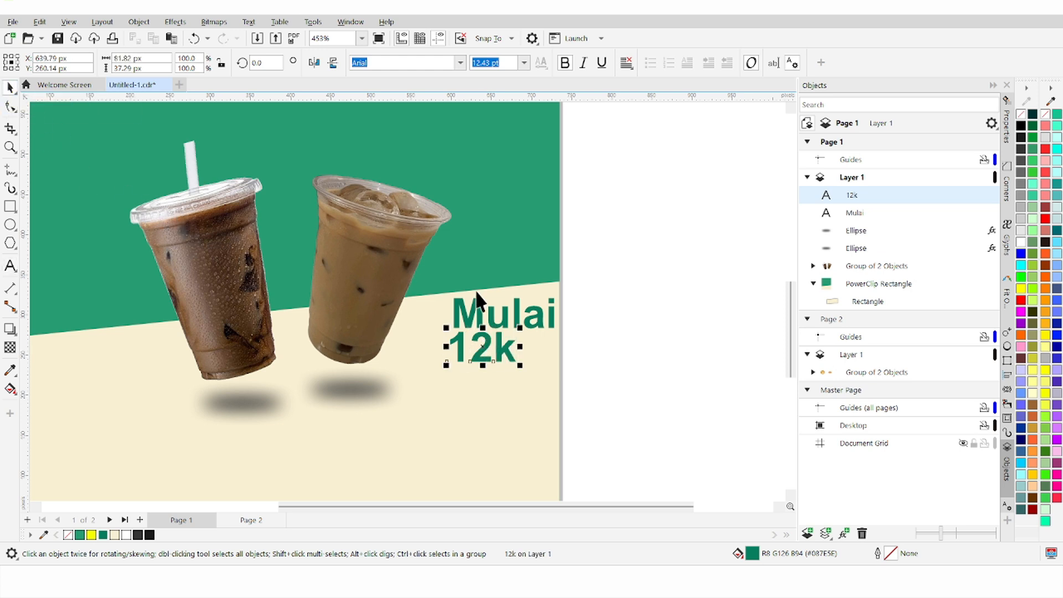
scroll(620, 357, up, 2)
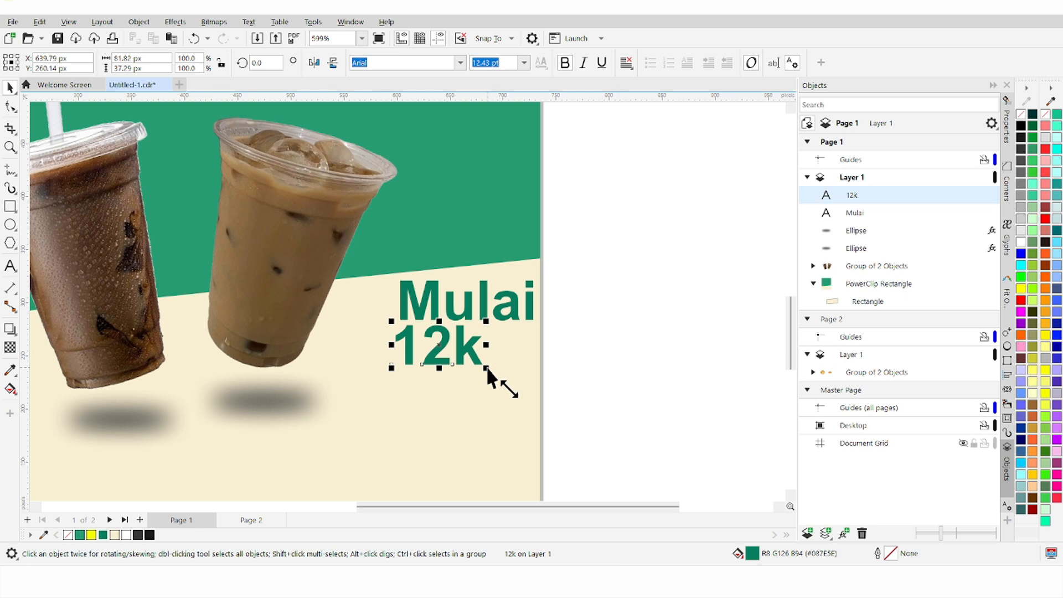
drag(488, 370, 555, 393)
Step: Group Mulai with 12k and shrink the group
shift+click(500, 306)
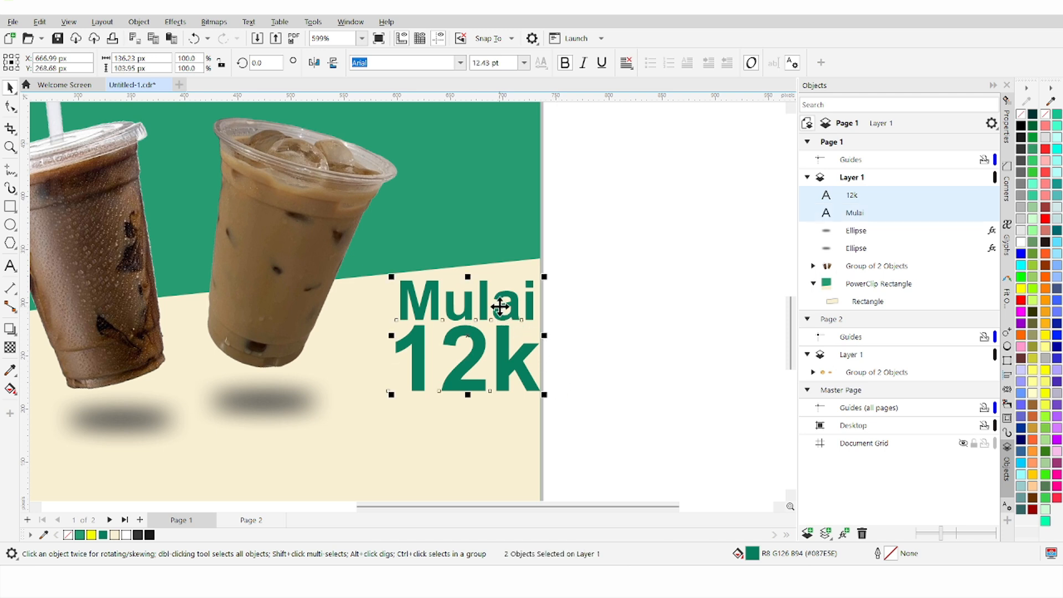
drag(507, 308, 510, 309)
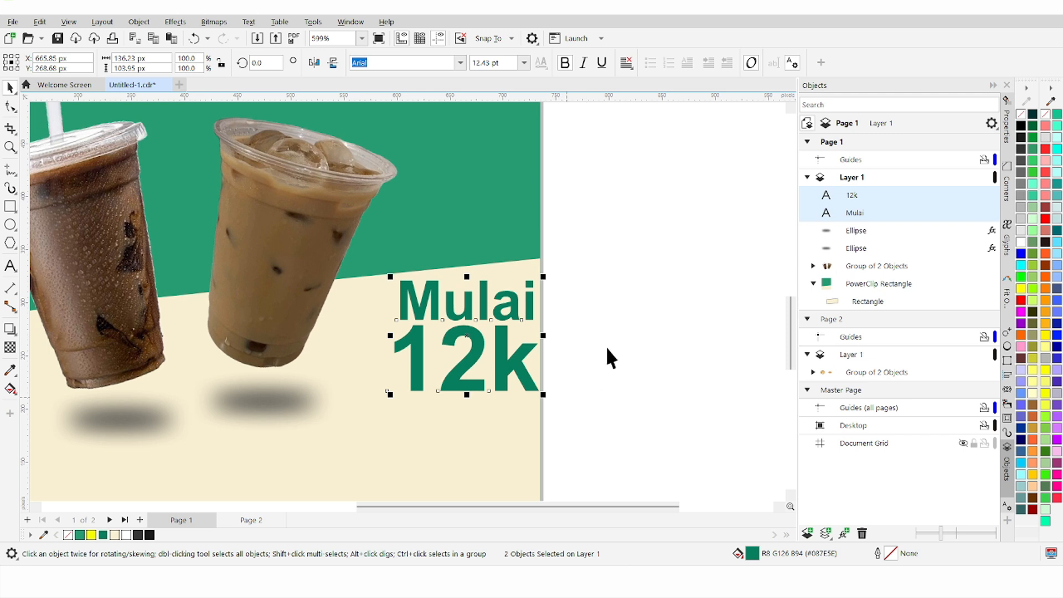
key(ctrl+g)
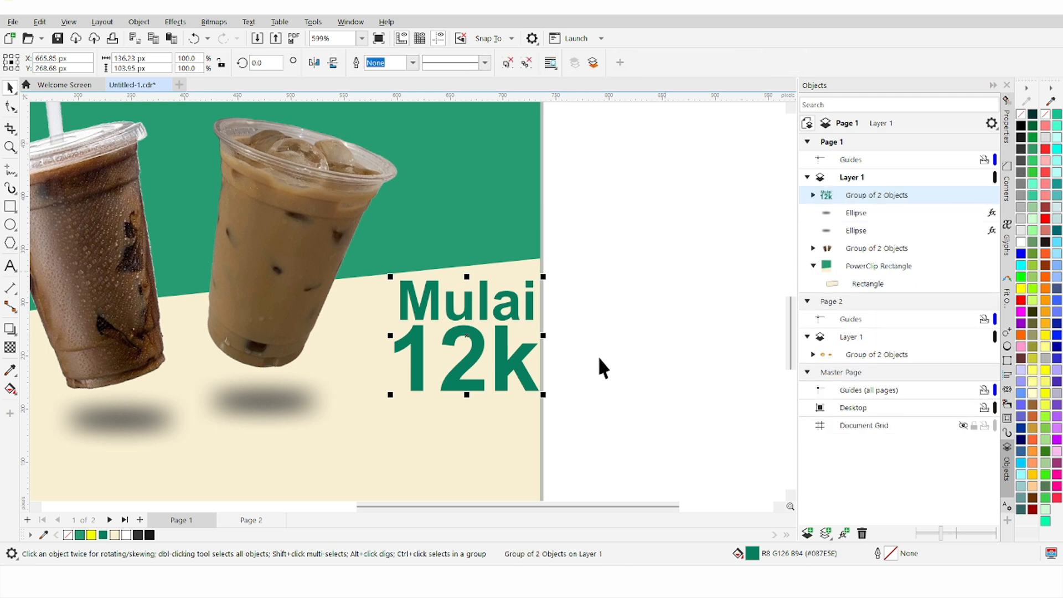
drag(543, 394, 517, 375)
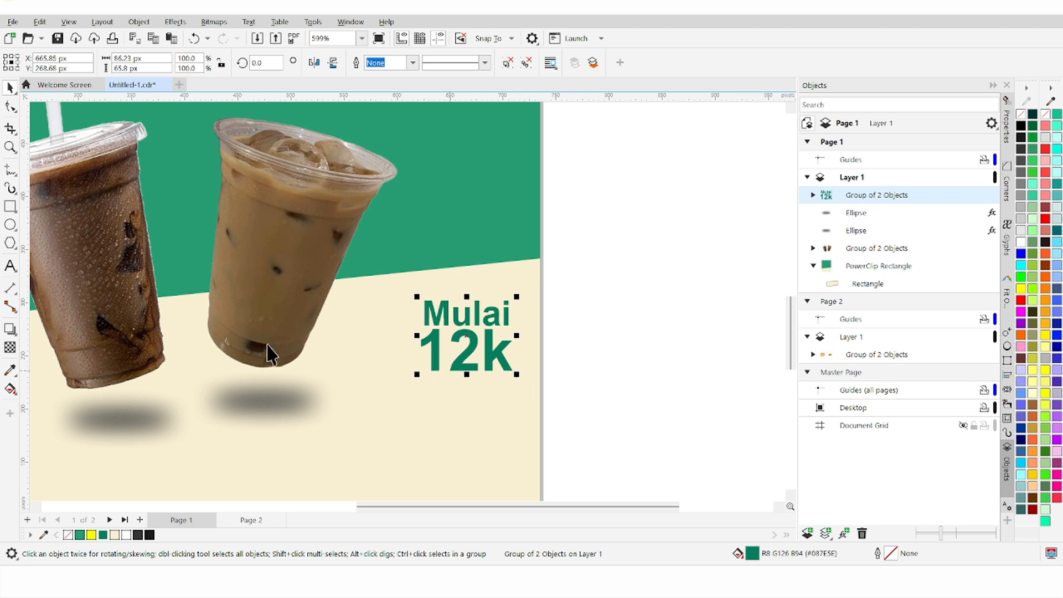
Step: Draw a circle with yellow fill and dark green outline beside the text
click(10, 225)
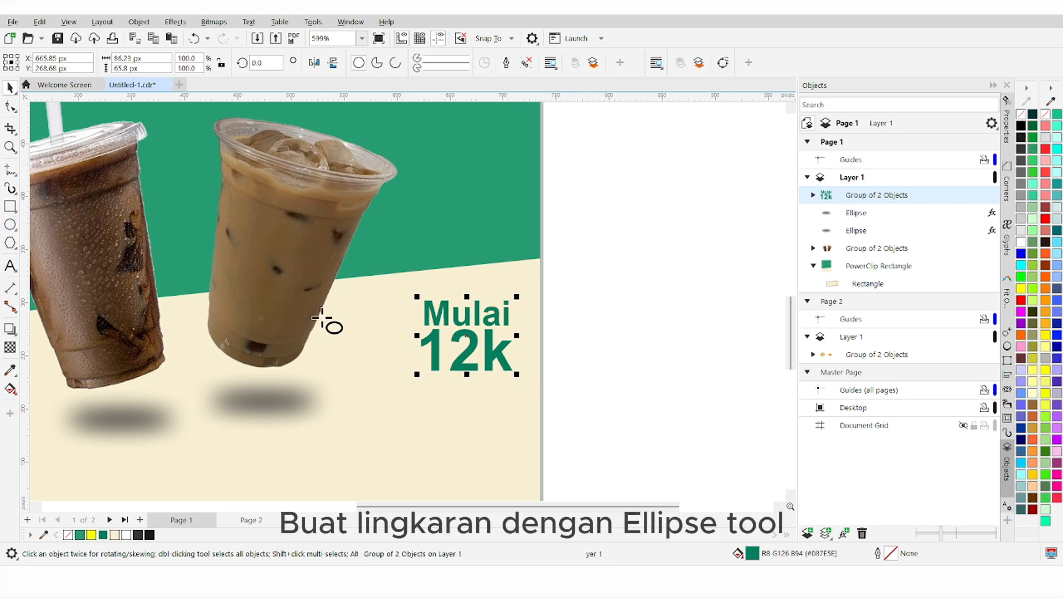
drag(327, 315, 391, 391)
drag(402, 408, 406, 411)
click(10, 88)
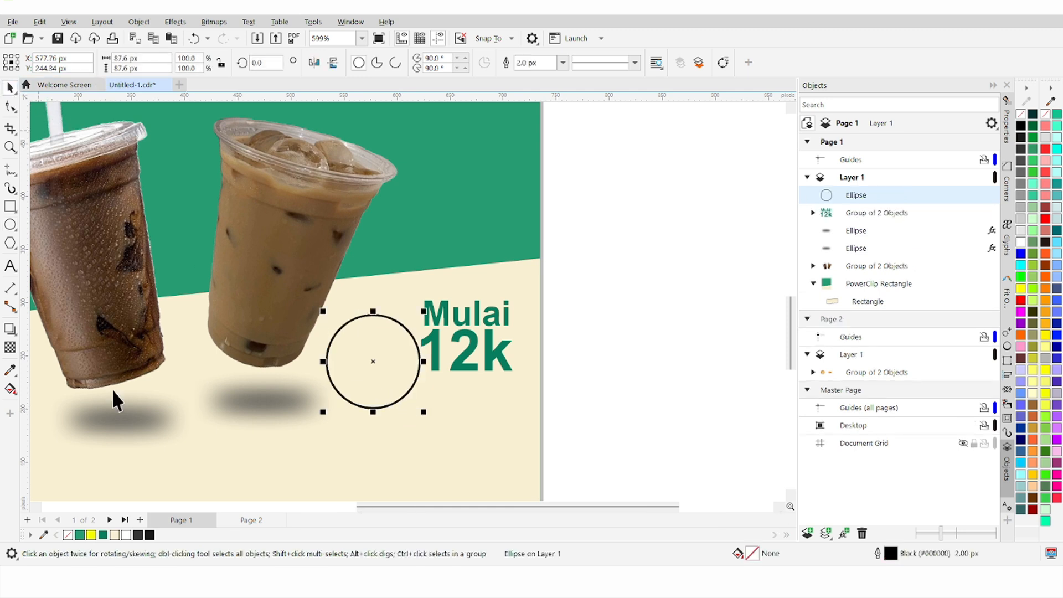
click(91, 535)
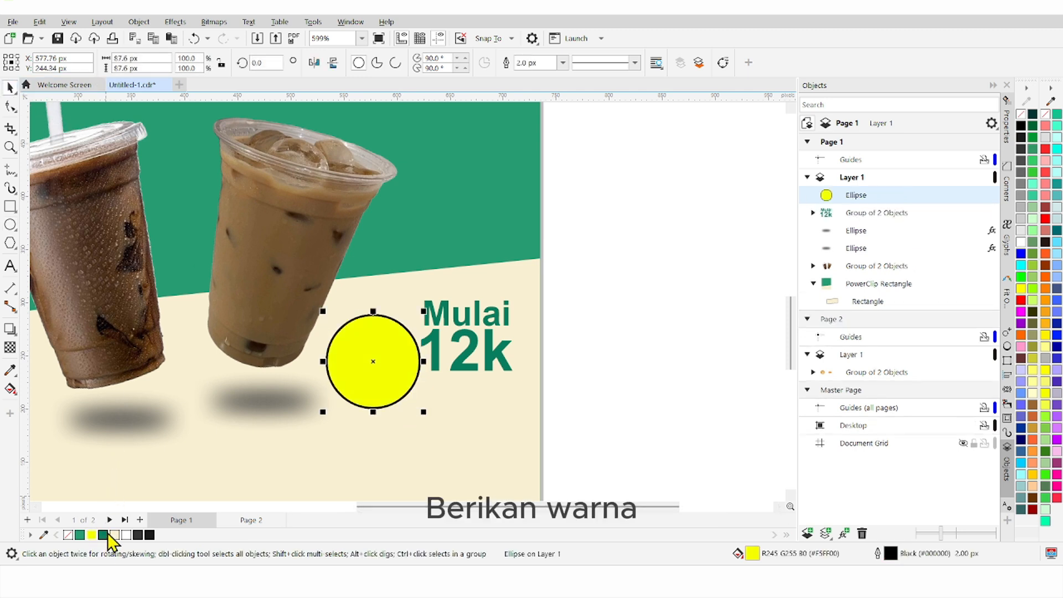
right_click(101, 533)
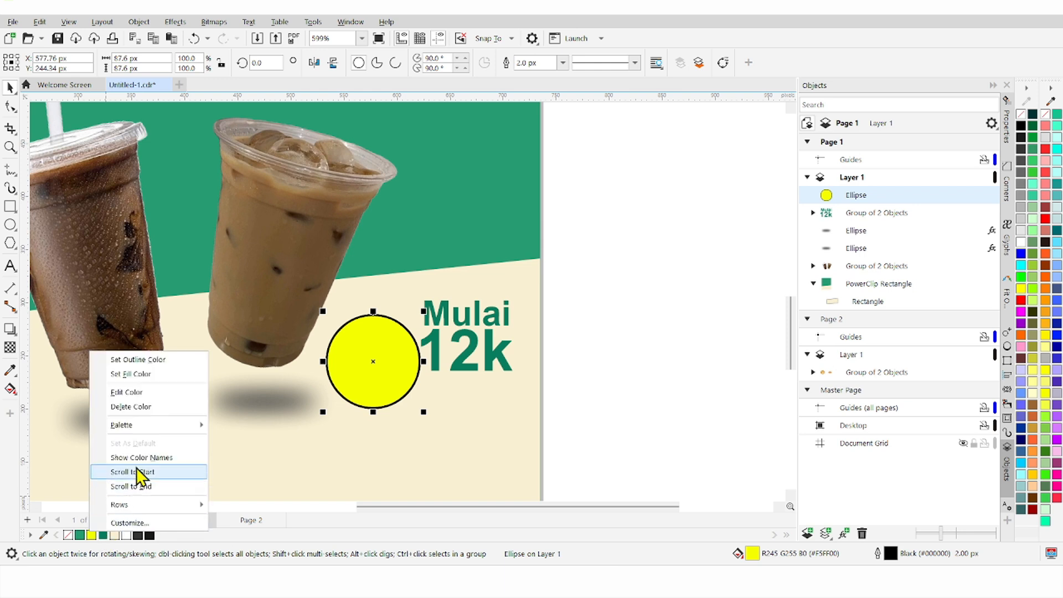
click(166, 361)
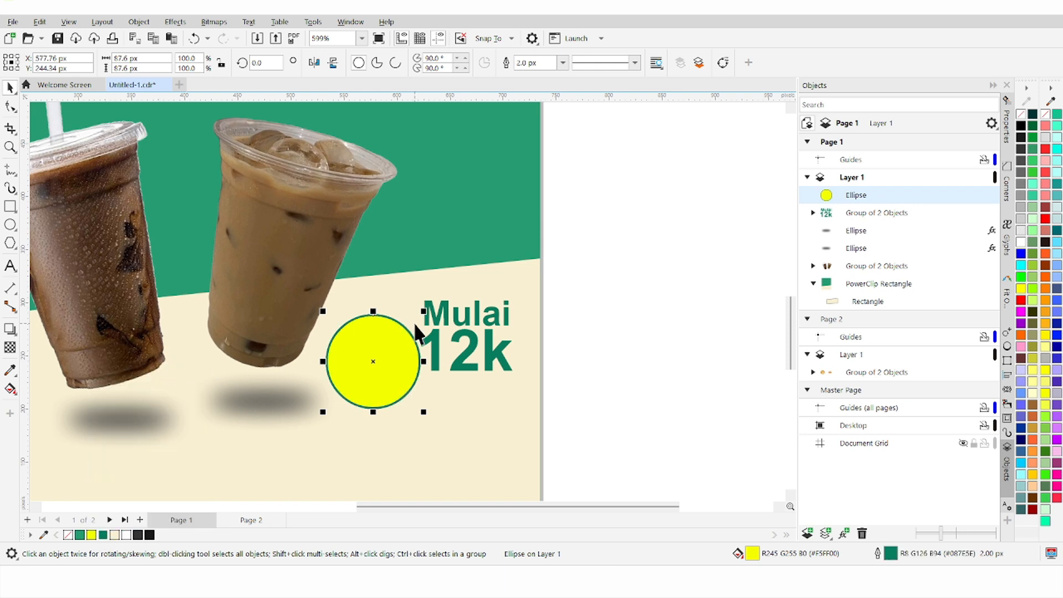
Step: Set the circle's outline width to 3.0 px
double_click(879, 551)
click(467, 215)
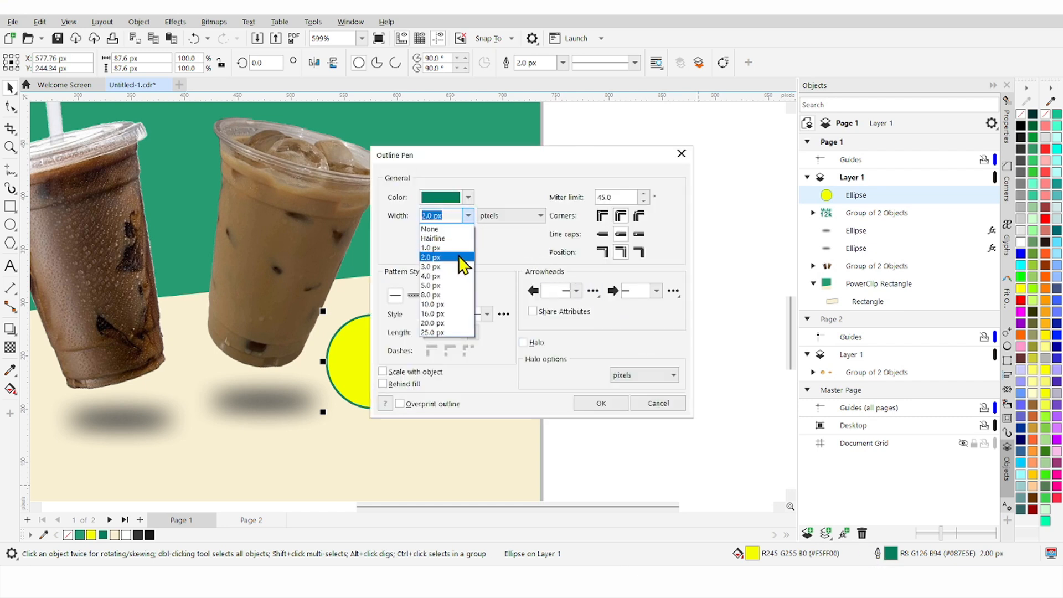
click(457, 257)
click(471, 219)
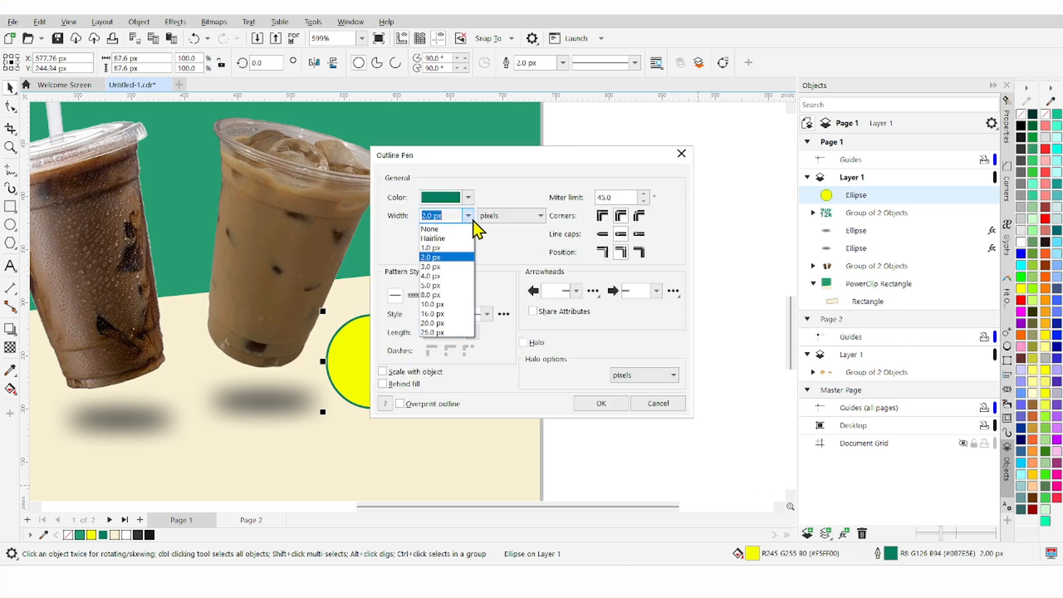
click(470, 266)
click(599, 401)
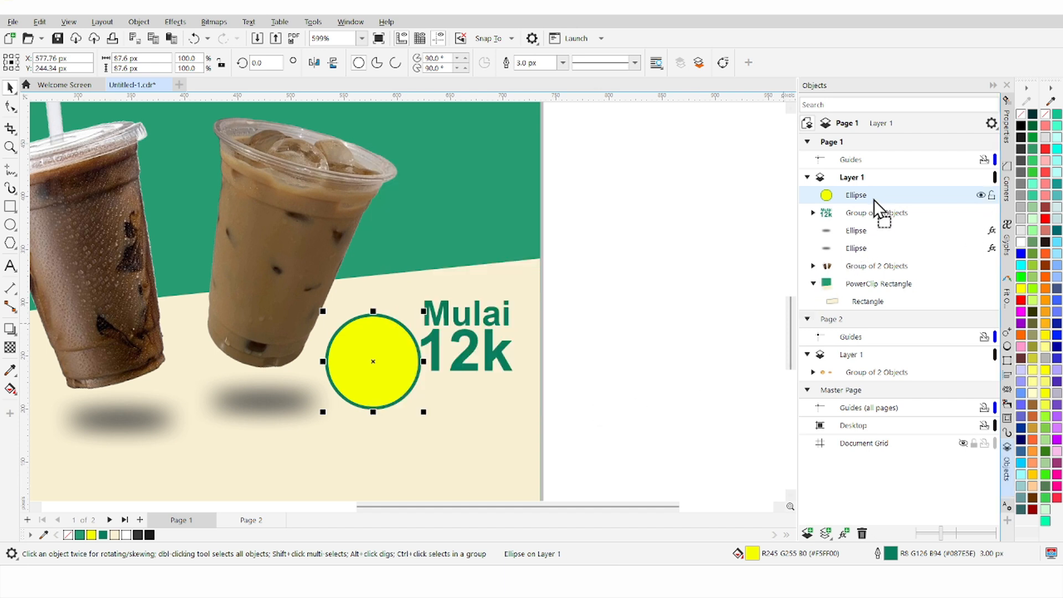
Step: Centre the yellow circle behind the shrunken Mulai 12k text and group them
drag(874, 198, 867, 222)
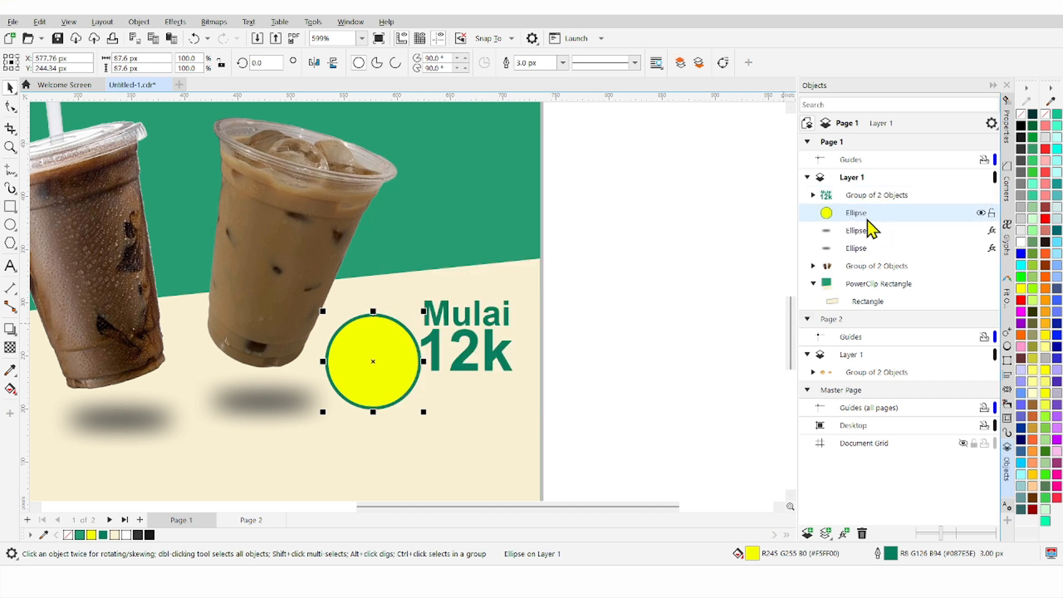
shift+click(457, 312)
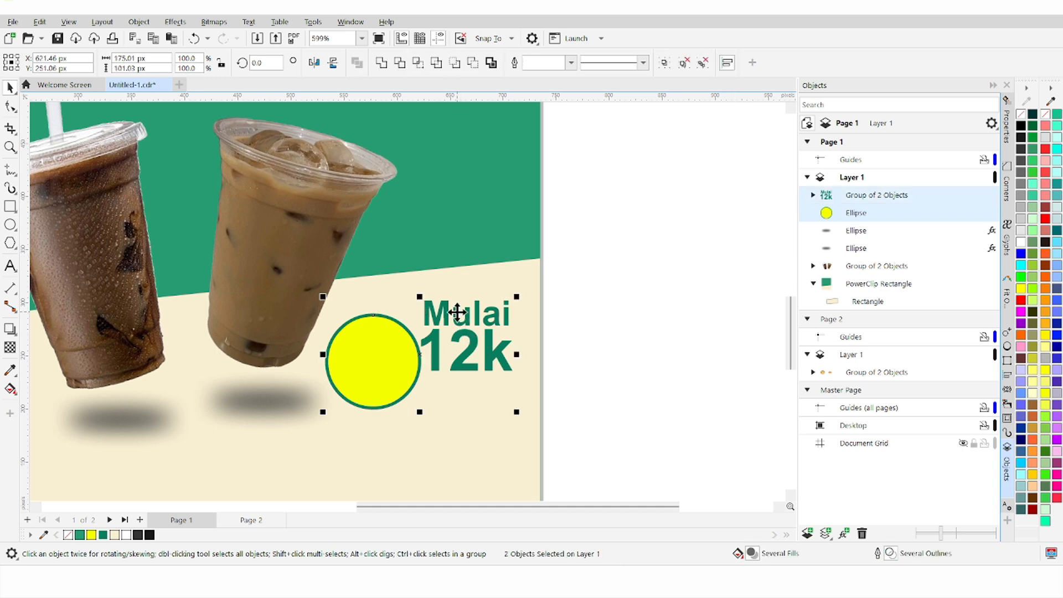
key(e)
key(c)
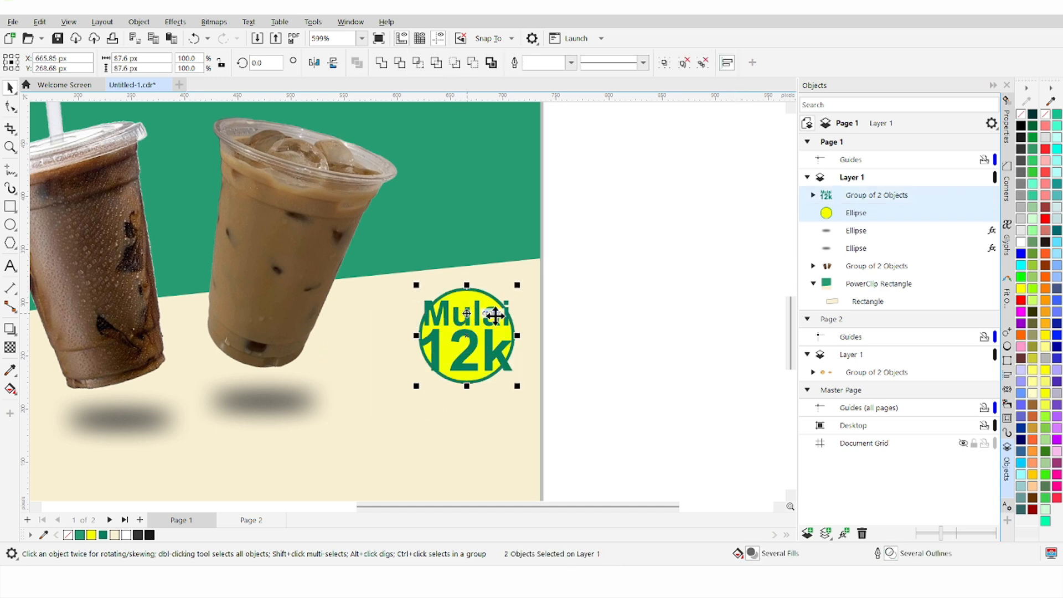
click(485, 356)
scroll(523, 358, up, 2)
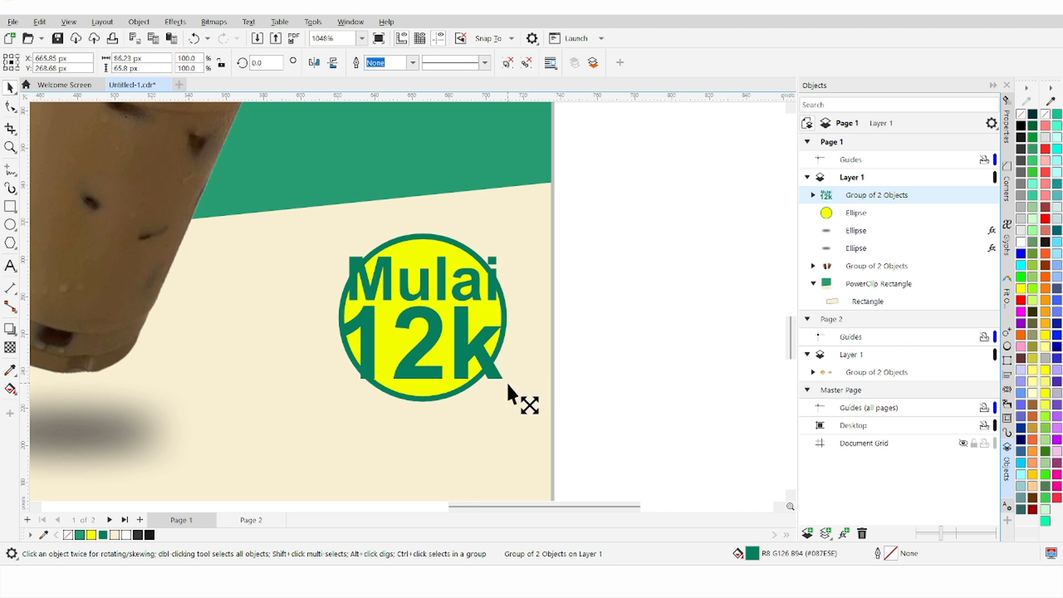
drag(506, 382, 516, 410)
click(442, 384)
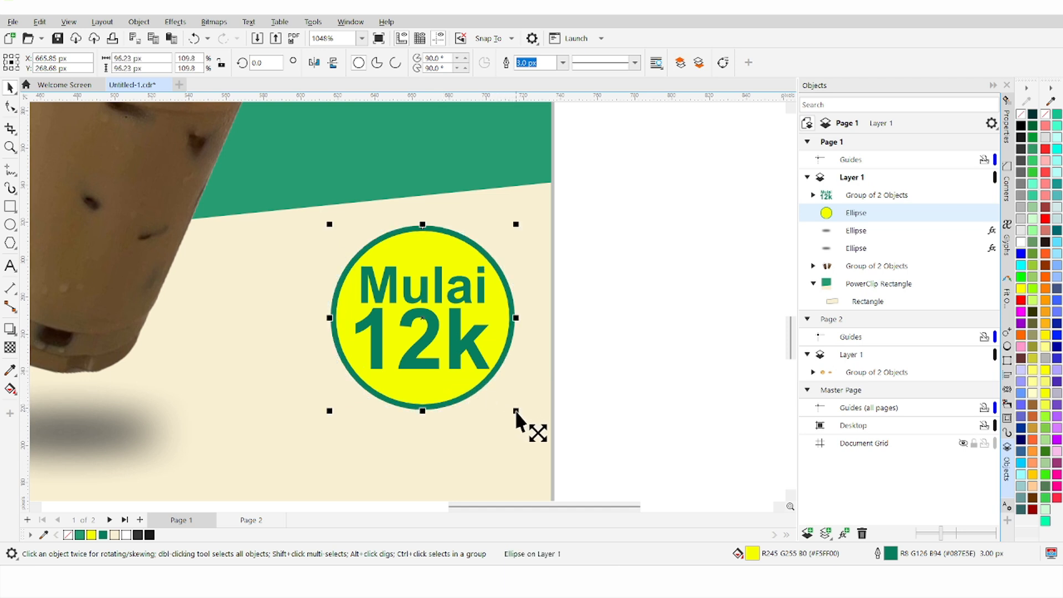
click(440, 283)
shift+click(437, 250)
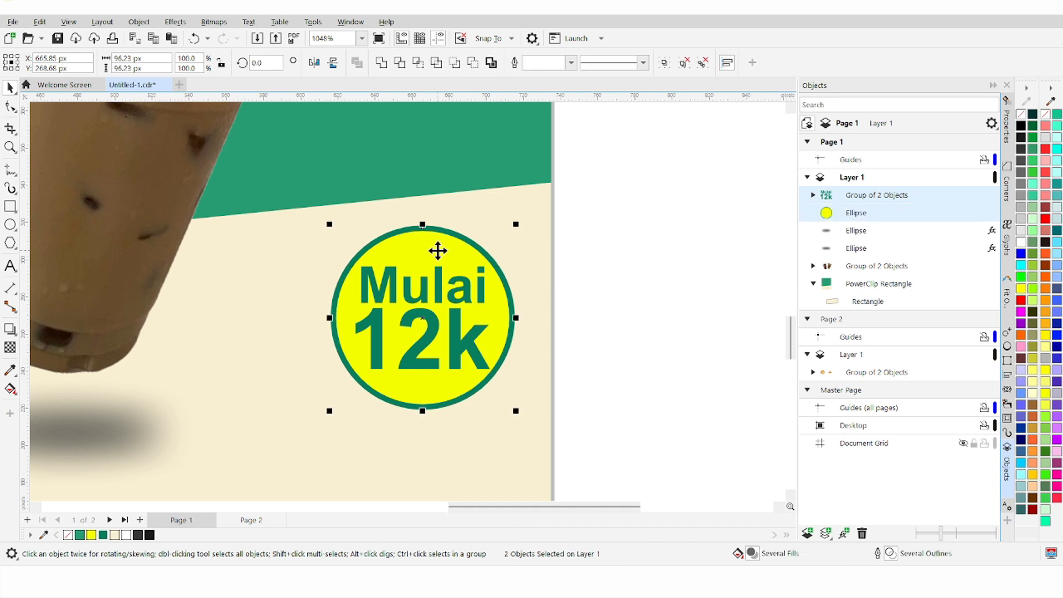
key(ctrl+g)
Step: Move, shrink and tilt the badge onto the milk-coffee cup's lower edge
scroll(437, 251, down, 4)
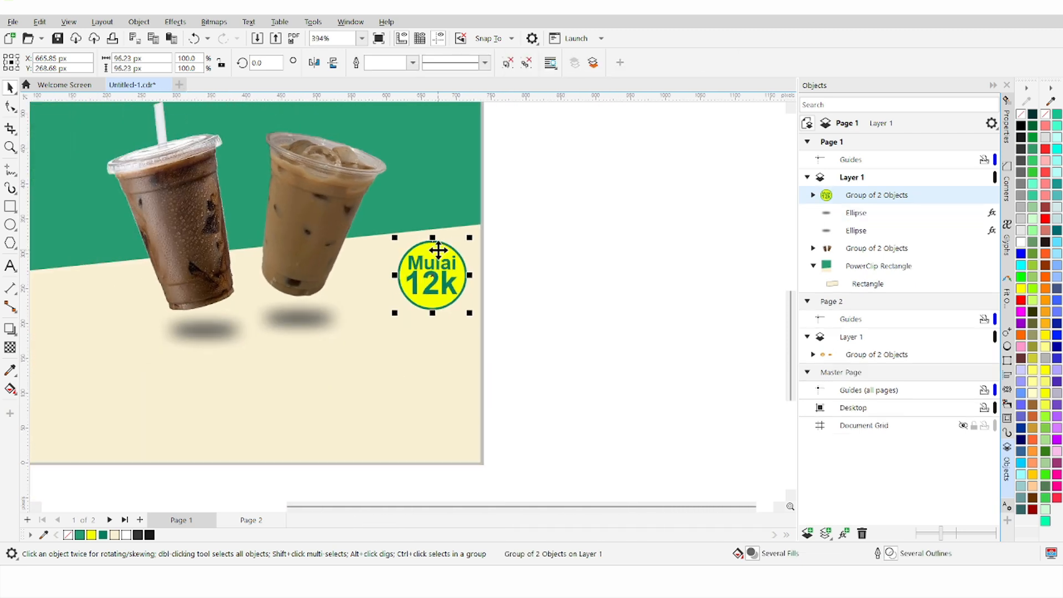
drag(471, 281, 358, 255)
drag(417, 306, 373, 252)
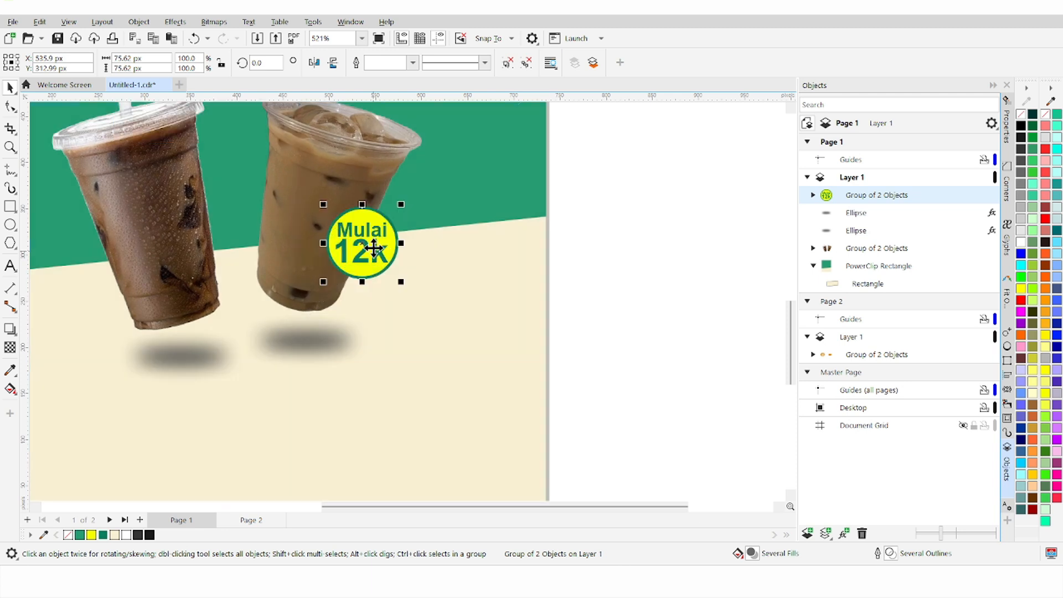
drag(404, 283, 398, 276)
click(368, 246)
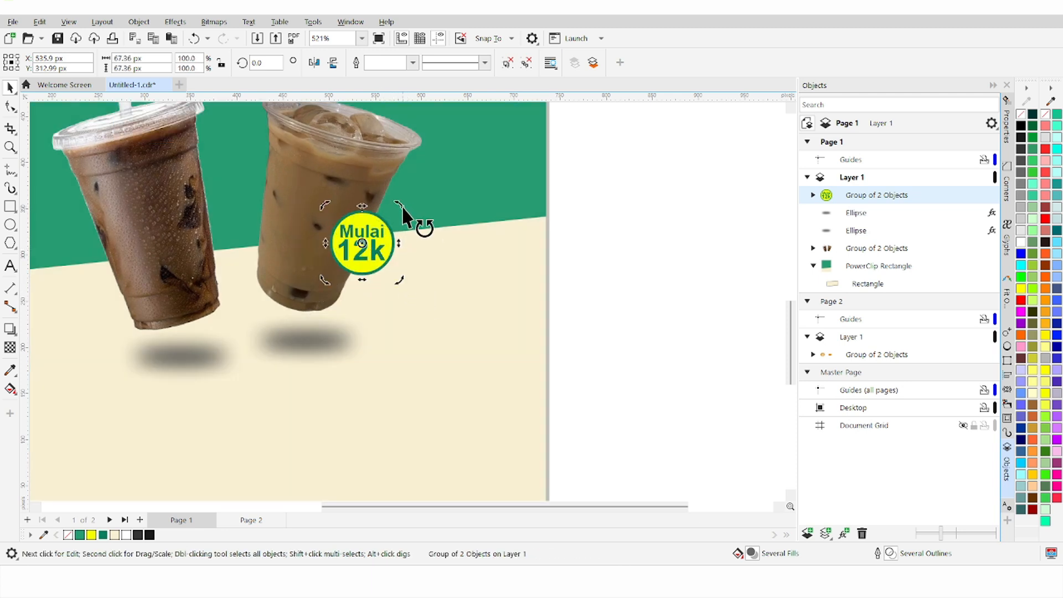
drag(408, 218, 428, 233)
click(543, 266)
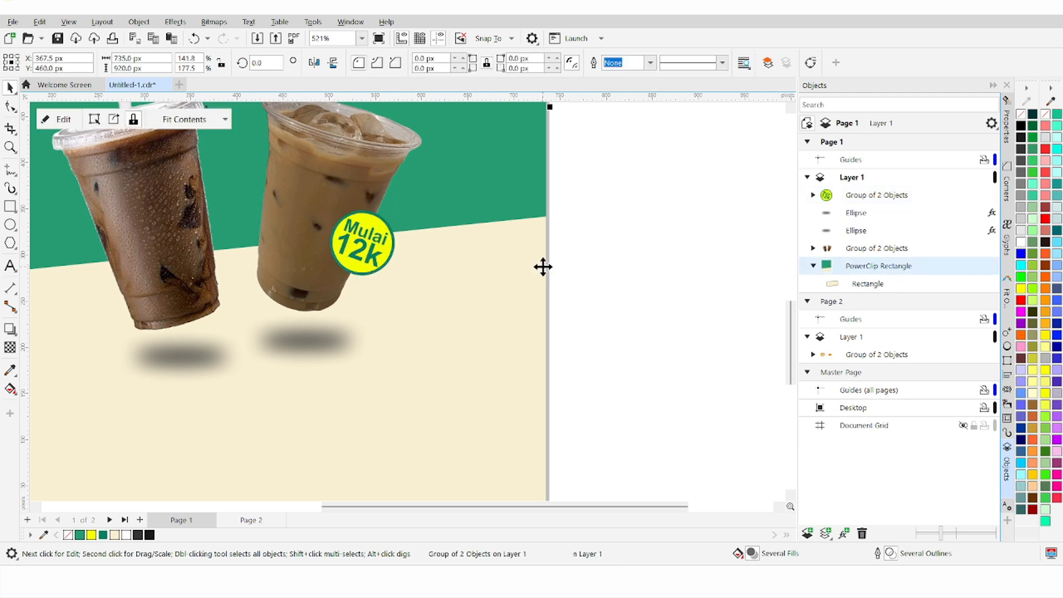
click(607, 273)
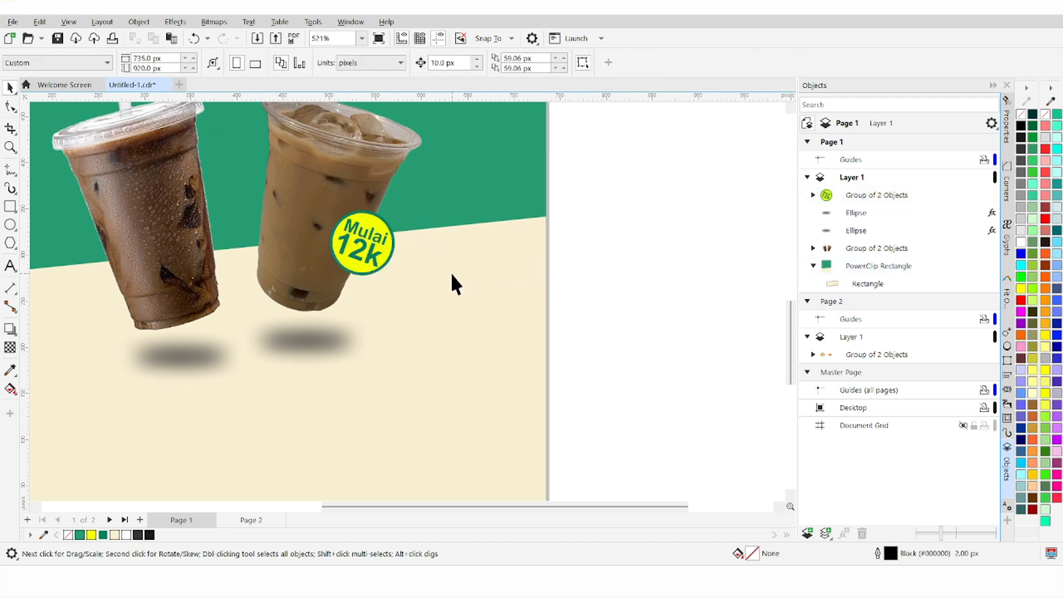
scroll(451, 273, down, 3)
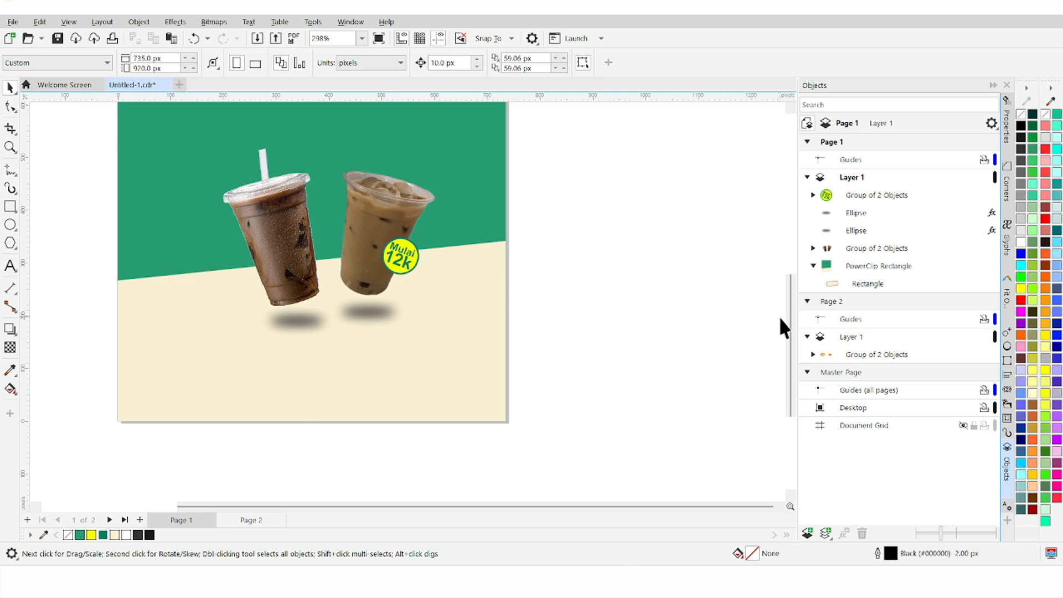
drag(790, 332, 791, 261)
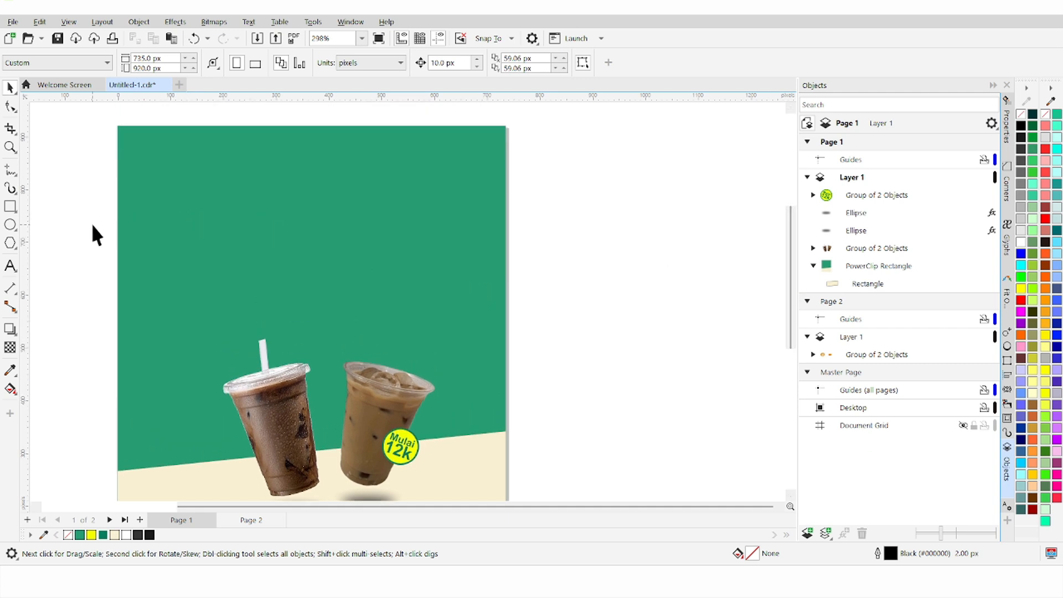
Step: Draw a wide ellipse near the top of the page and type FLASH along its top edge
click(11, 225)
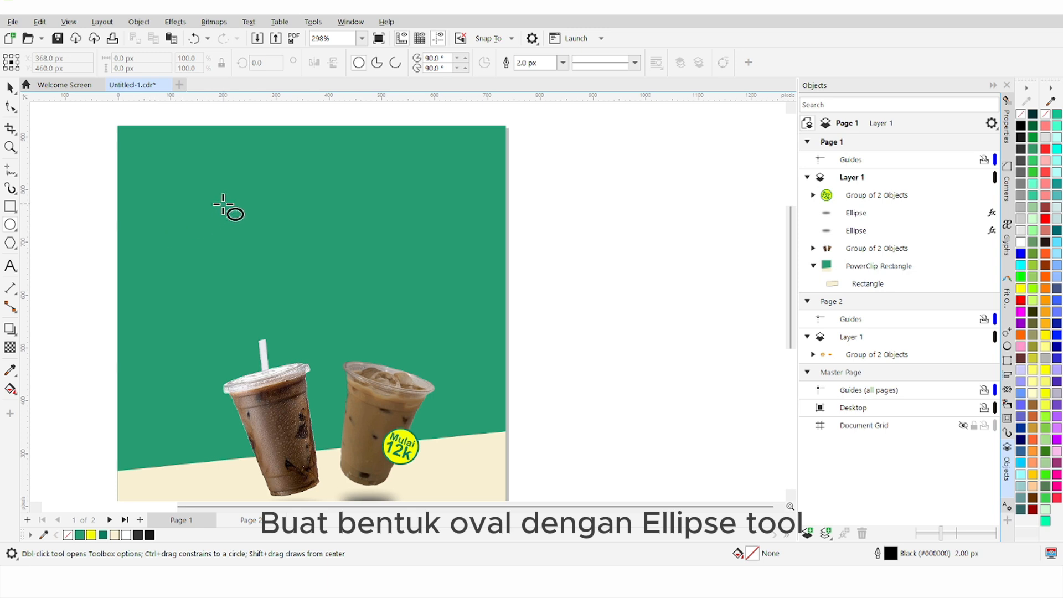
drag(222, 195, 443, 278)
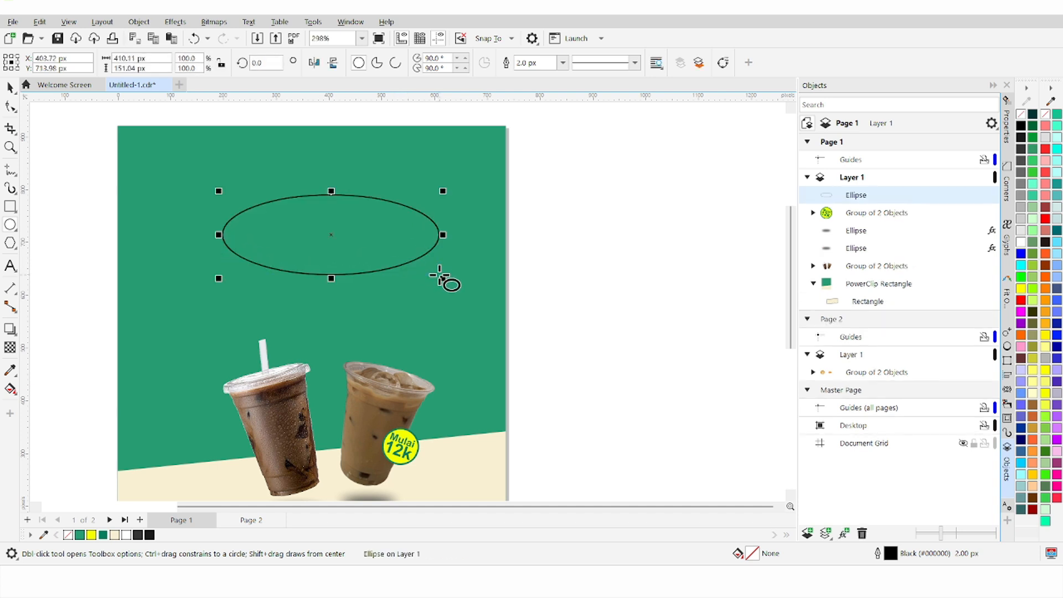
click(11, 265)
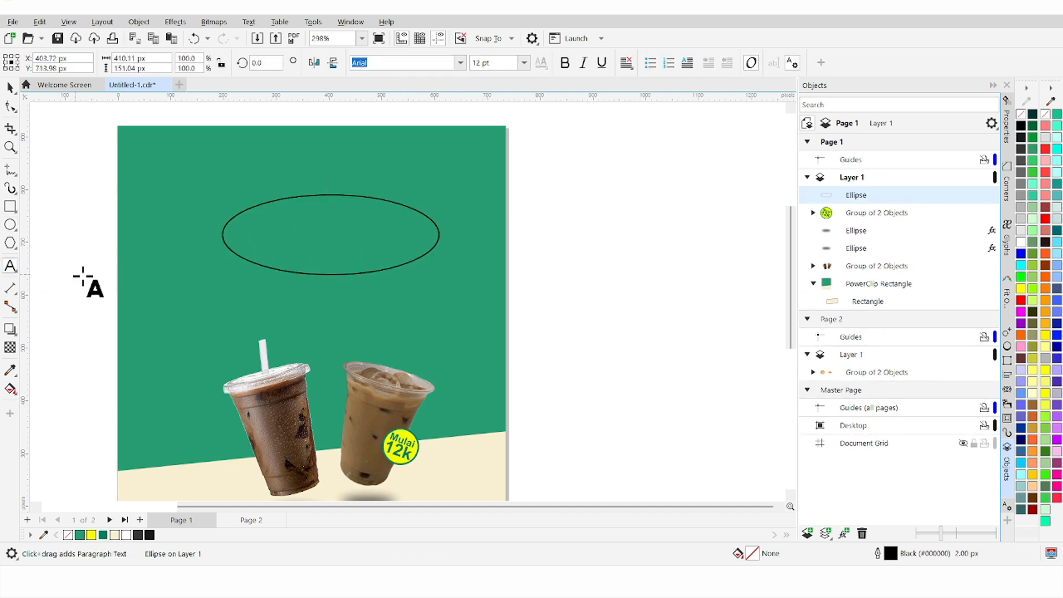
click(316, 195)
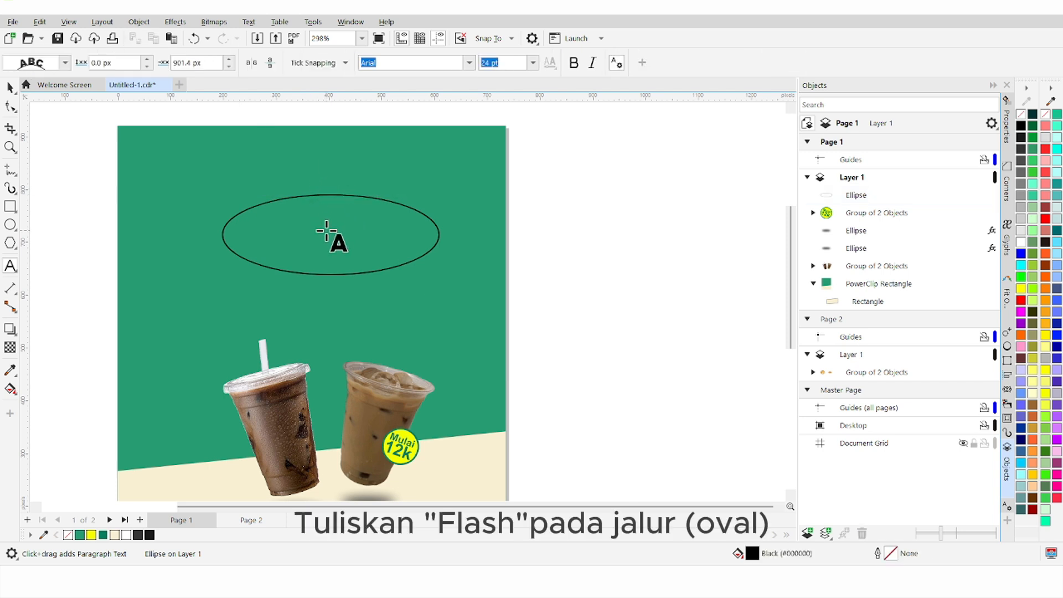
text(F)
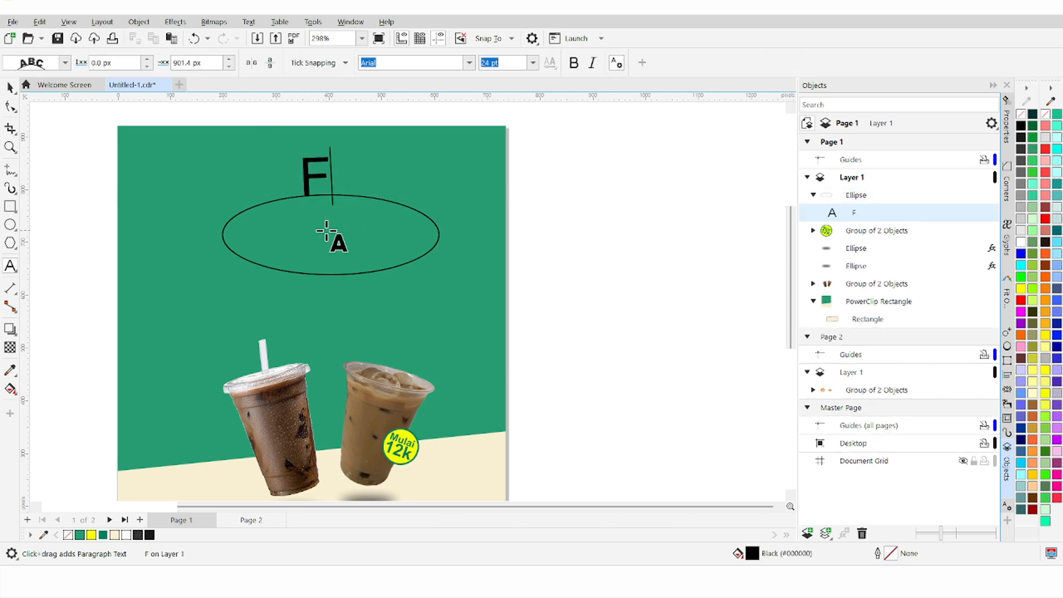
text(LASH)
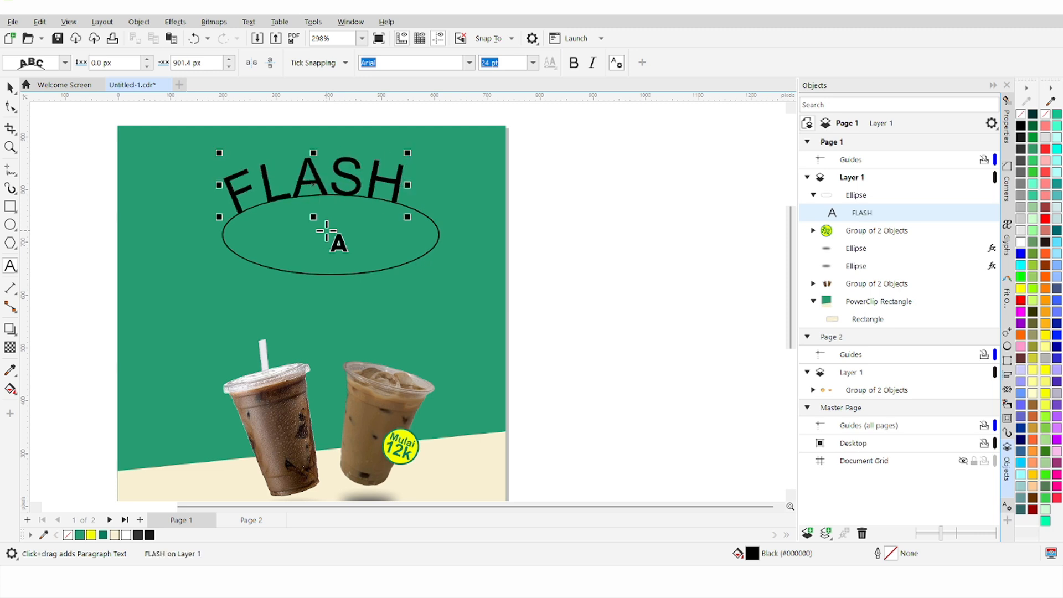
Step: Set FLASH in the Darling Coffee font and lower it onto the ellipse's top edge
key(ctrl+a)
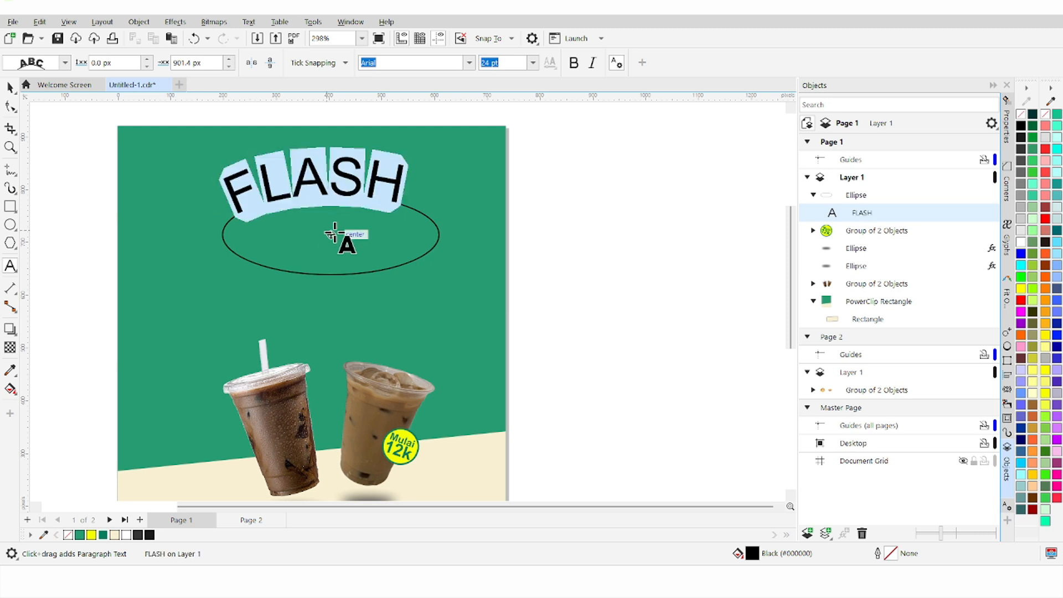
click(469, 62)
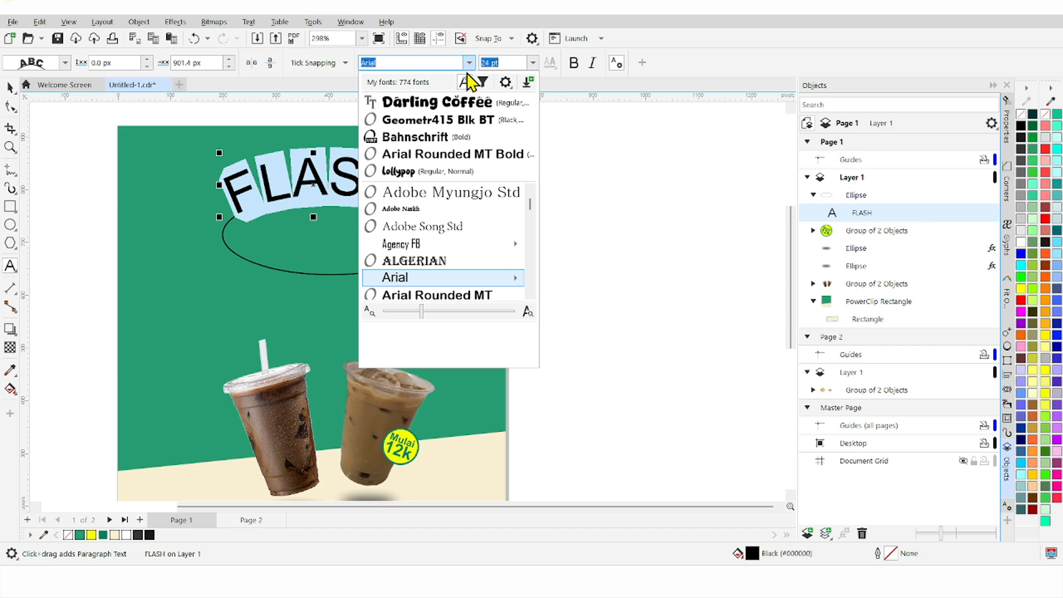
click(467, 101)
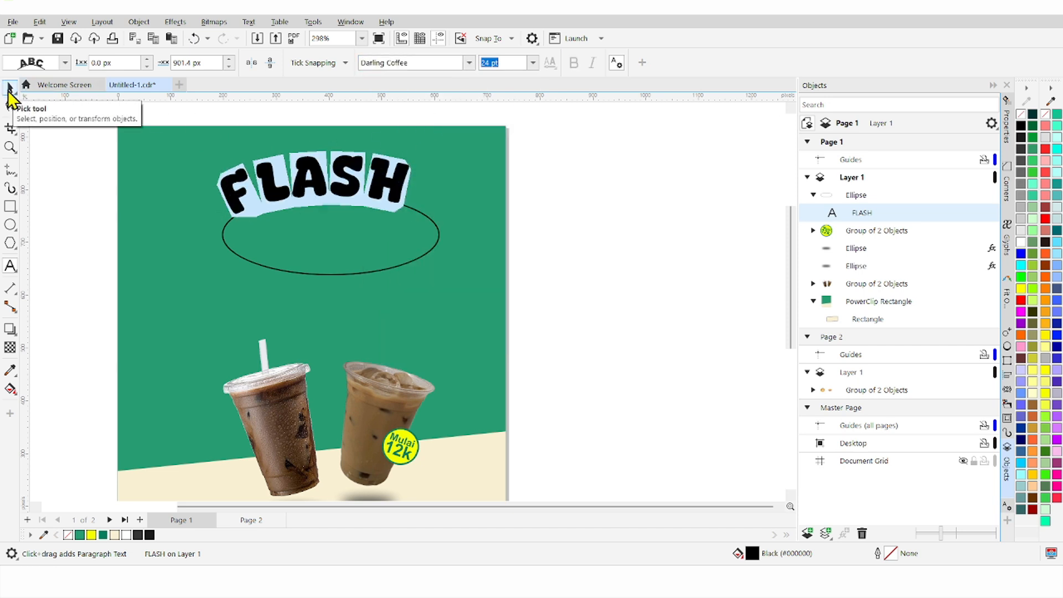
click(10, 88)
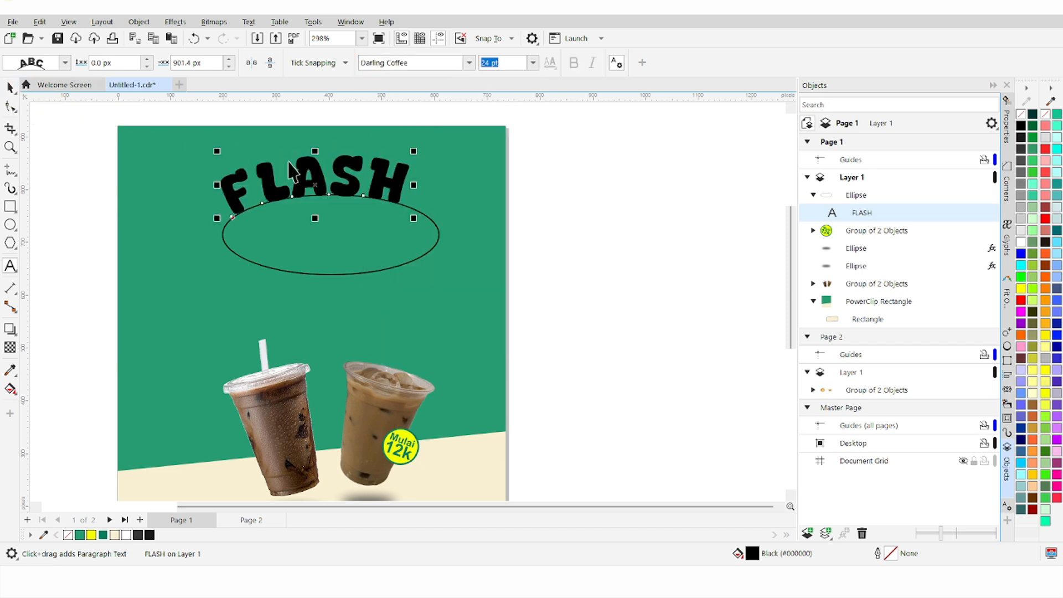
drag(303, 172, 323, 173)
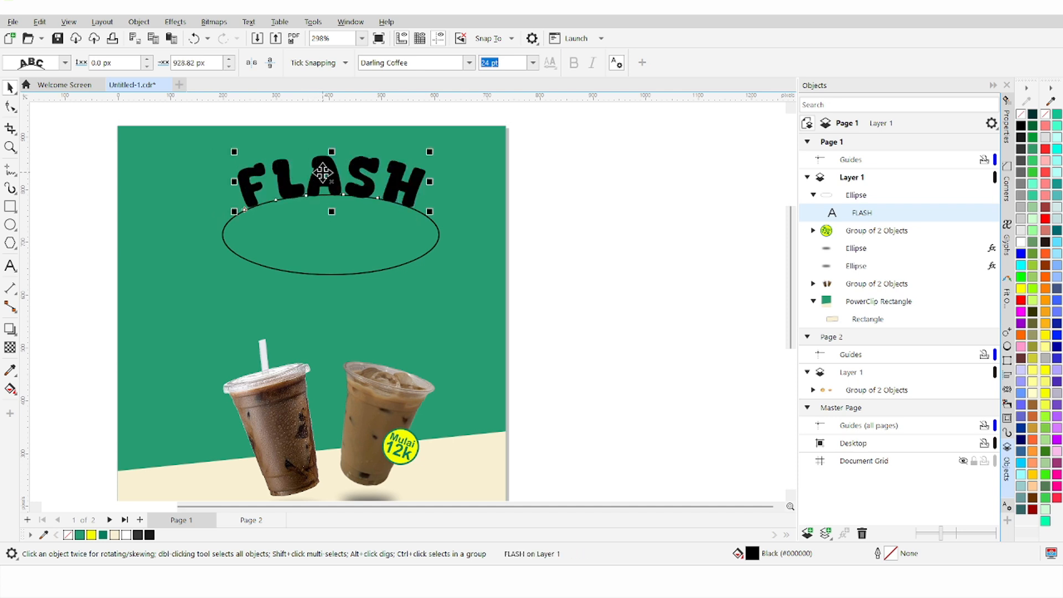
Step: Detach FLASH from the ellipse with Ctrl+K and move the ellipse off the page to the right
click(346, 250)
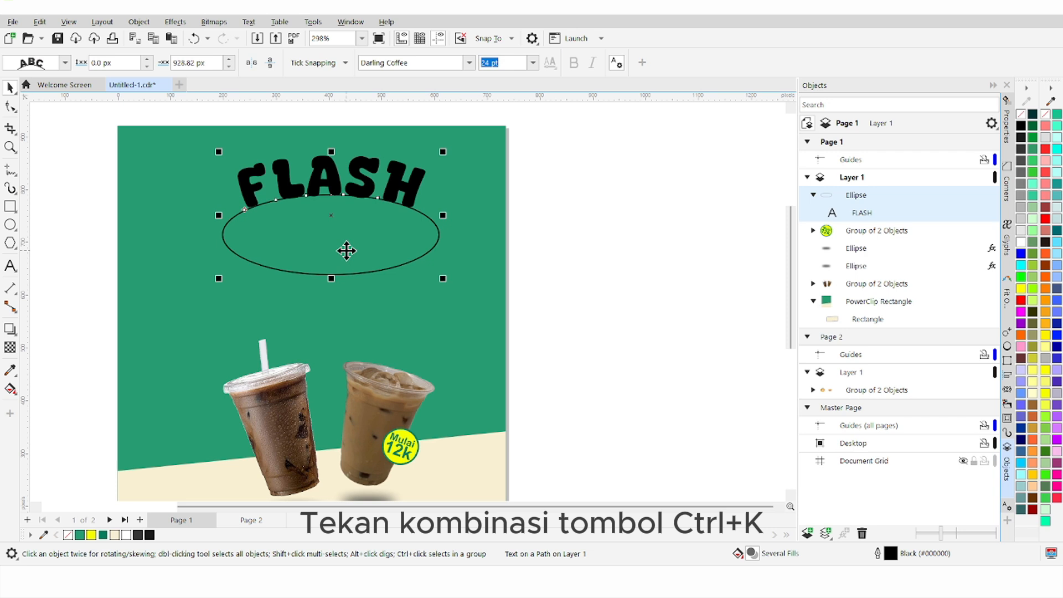
key(ctrl+k)
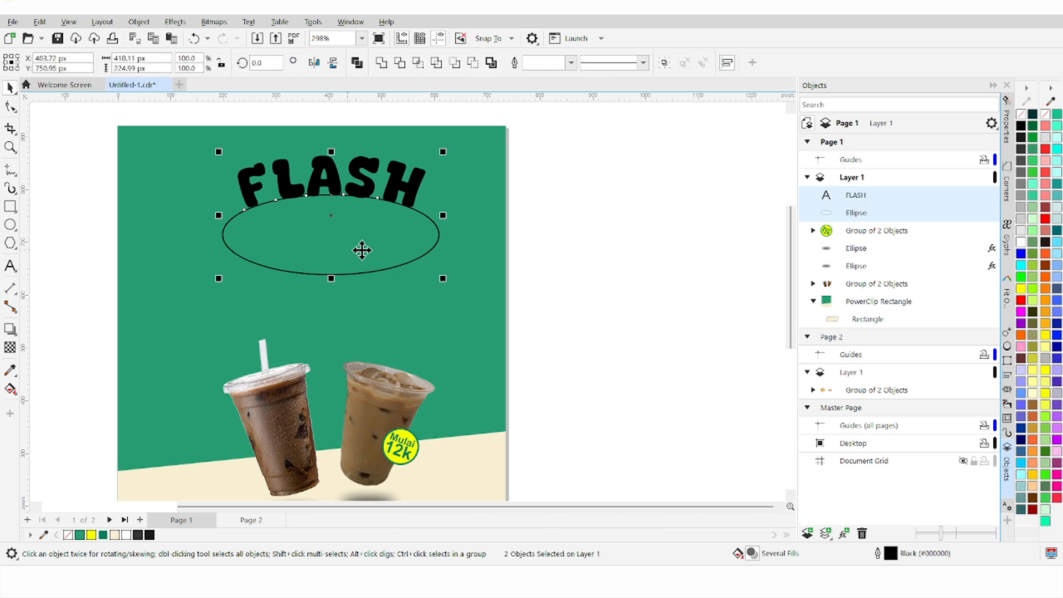
click(542, 241)
click(391, 256)
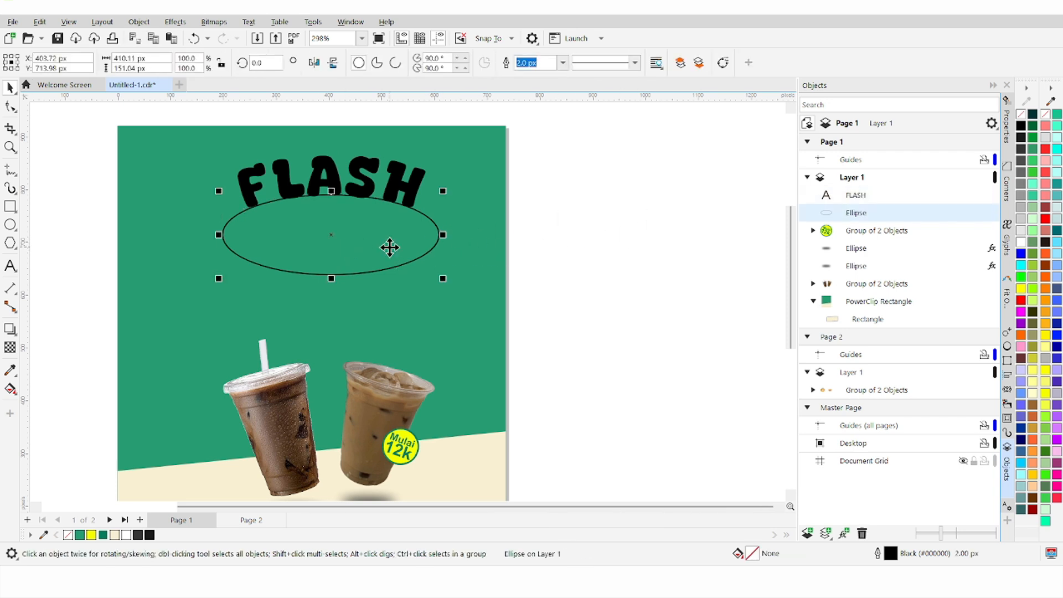
drag(389, 244, 701, 266)
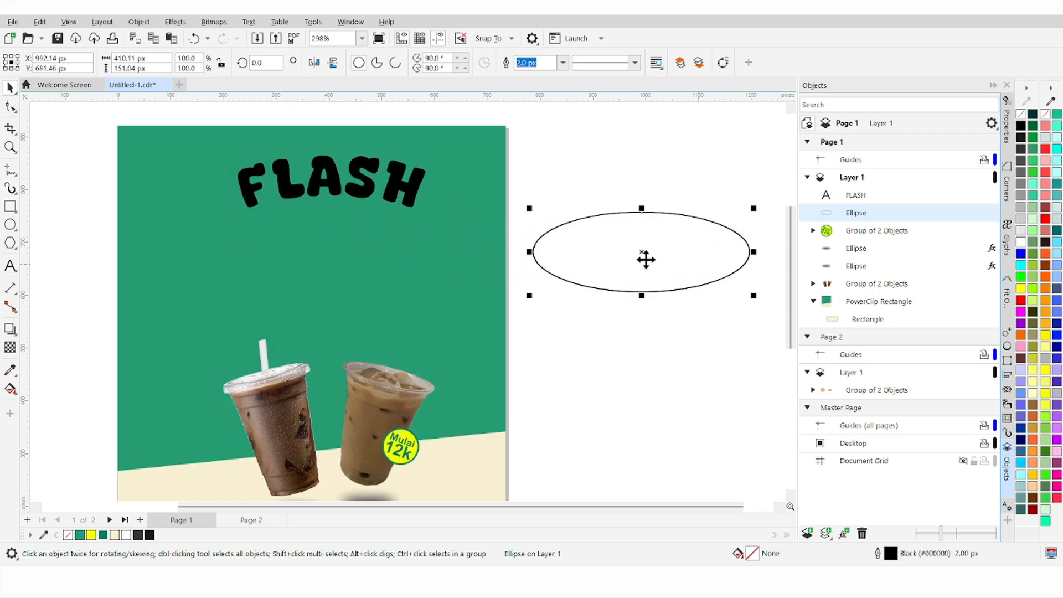
Step: Shrink FLASH to about three quarters size, lower it, and select it with the green background
click(395, 199)
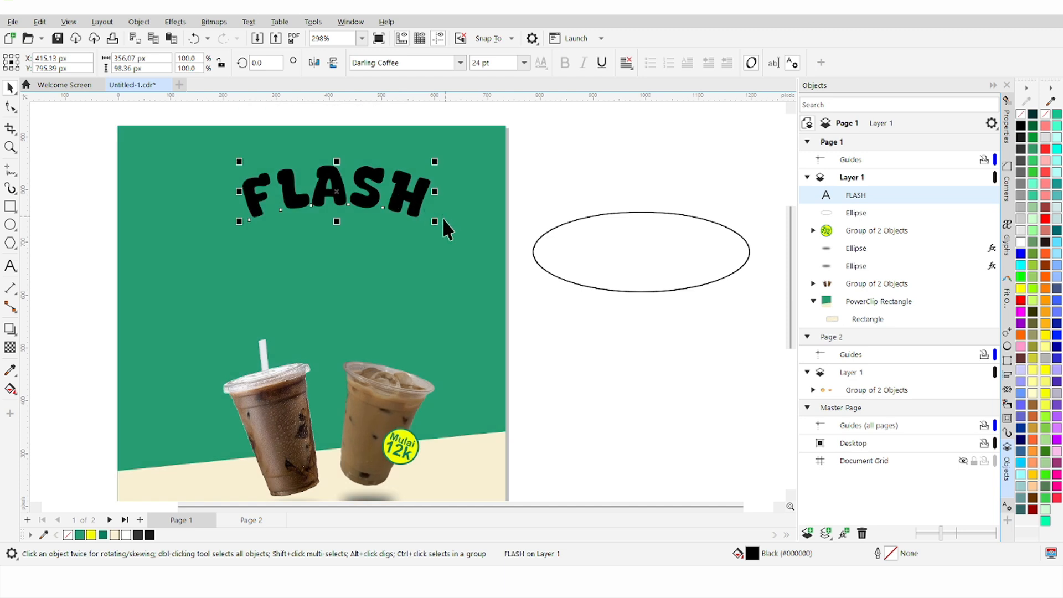
mouse_move(434, 222)
mouse_down()
mouse_move(424, 218)
mouse_move(430, 227)
mouse_up()
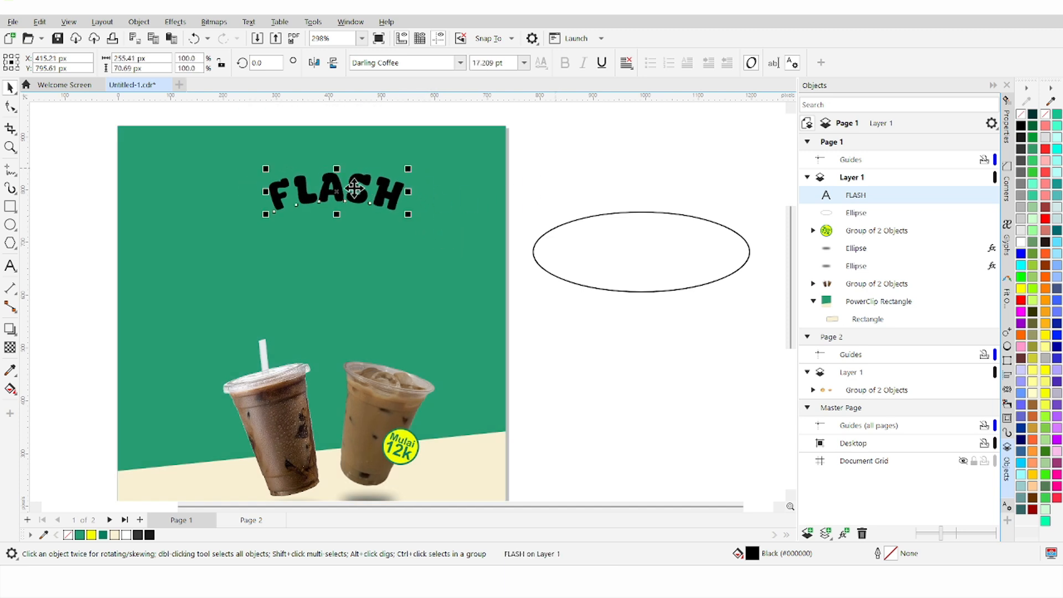
drag(354, 190, 350, 208)
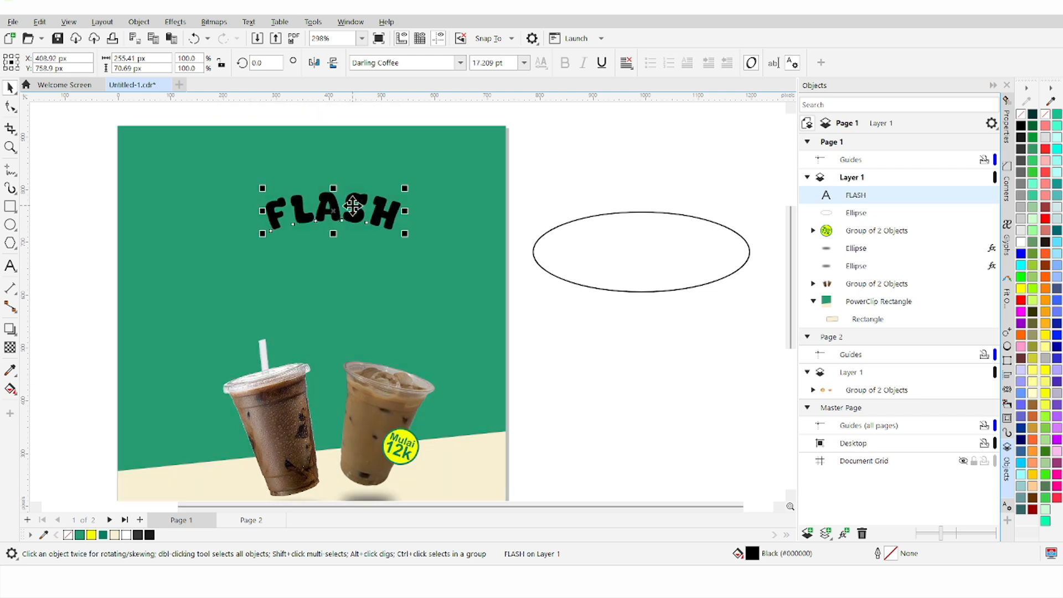
shift+click(444, 236)
Step: Centre FLASH horizontally on the green background and fill it yellow
key(c)
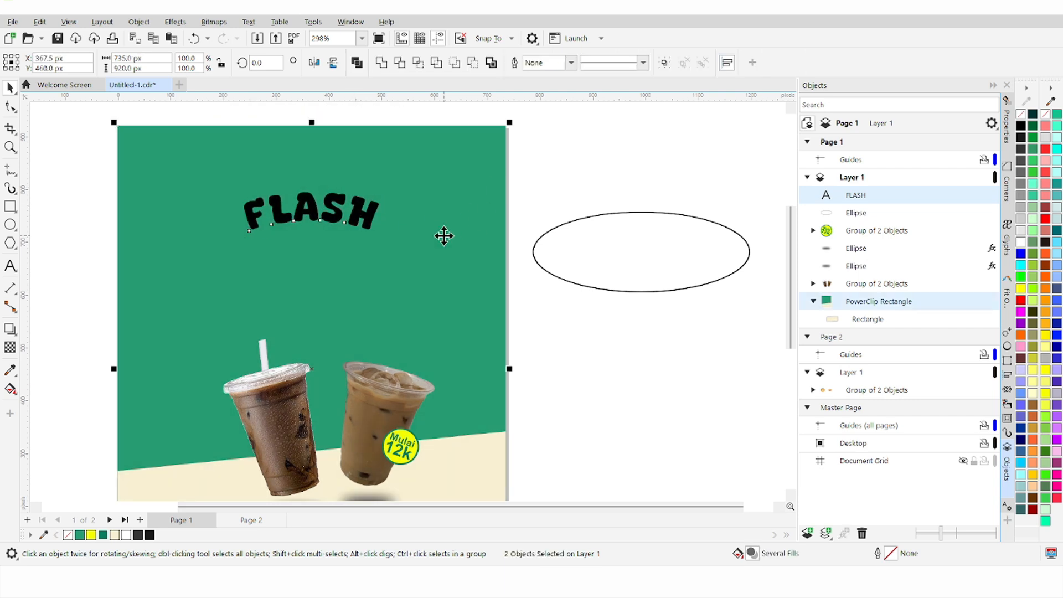
click(543, 187)
click(336, 208)
scroll(332, 213, up, 4)
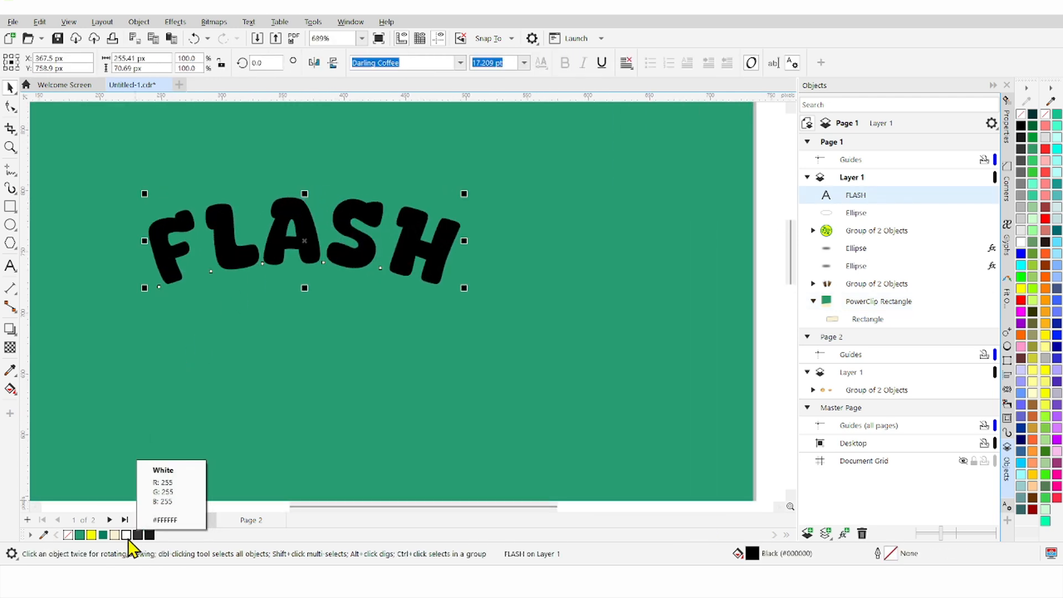
click(102, 534)
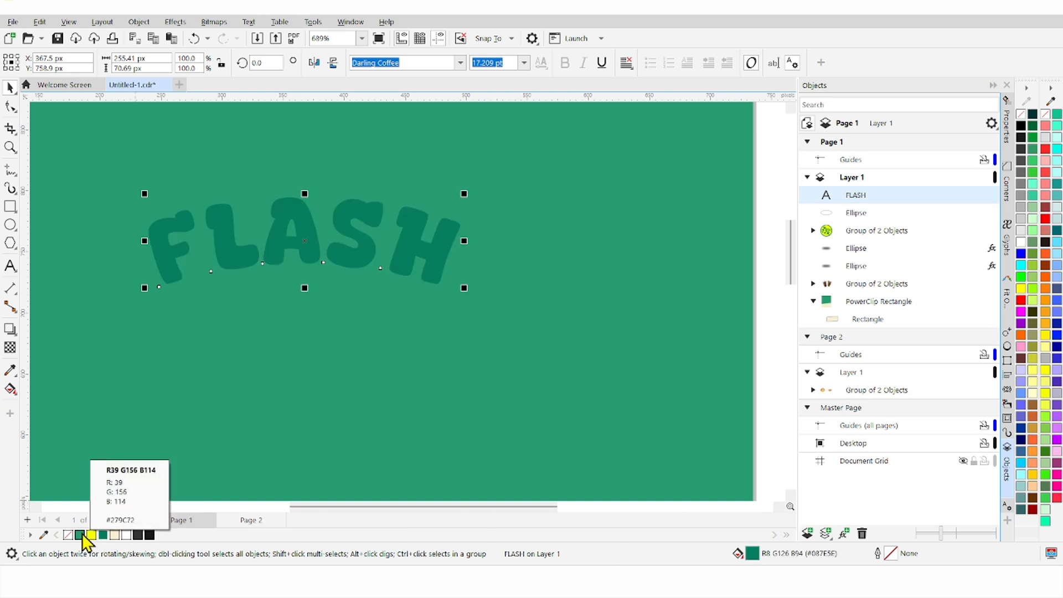
click(89, 535)
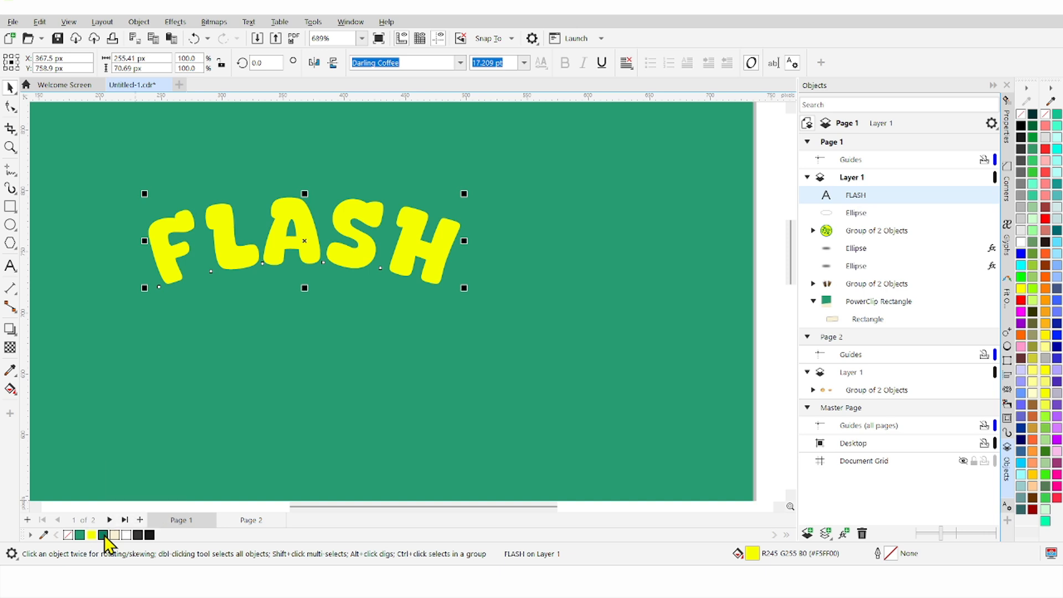
Step: Give FLASH a dark green outline 2.5 px wide
right_click(104, 535)
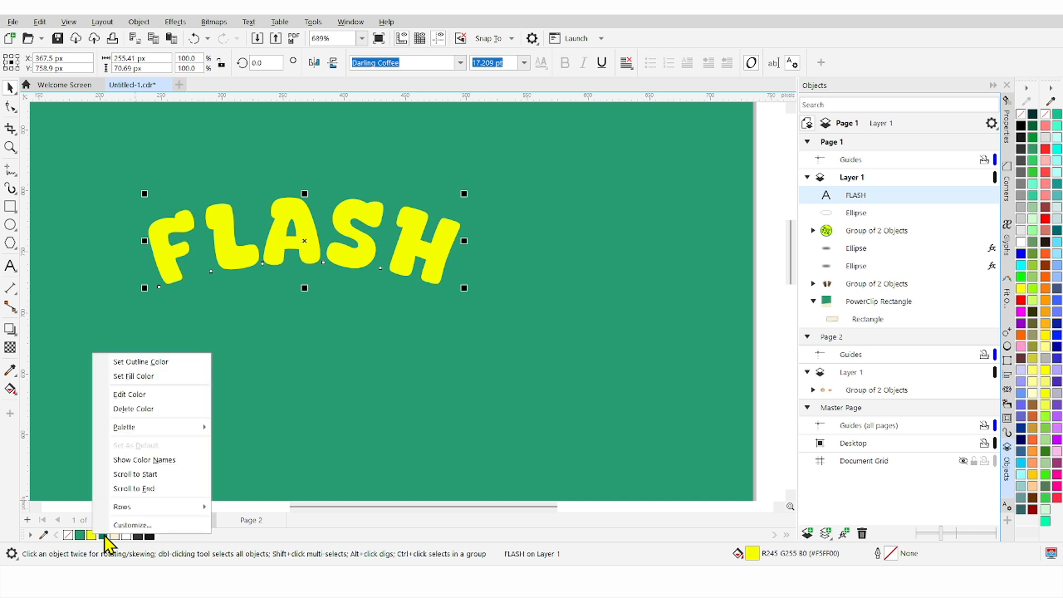
click(156, 363)
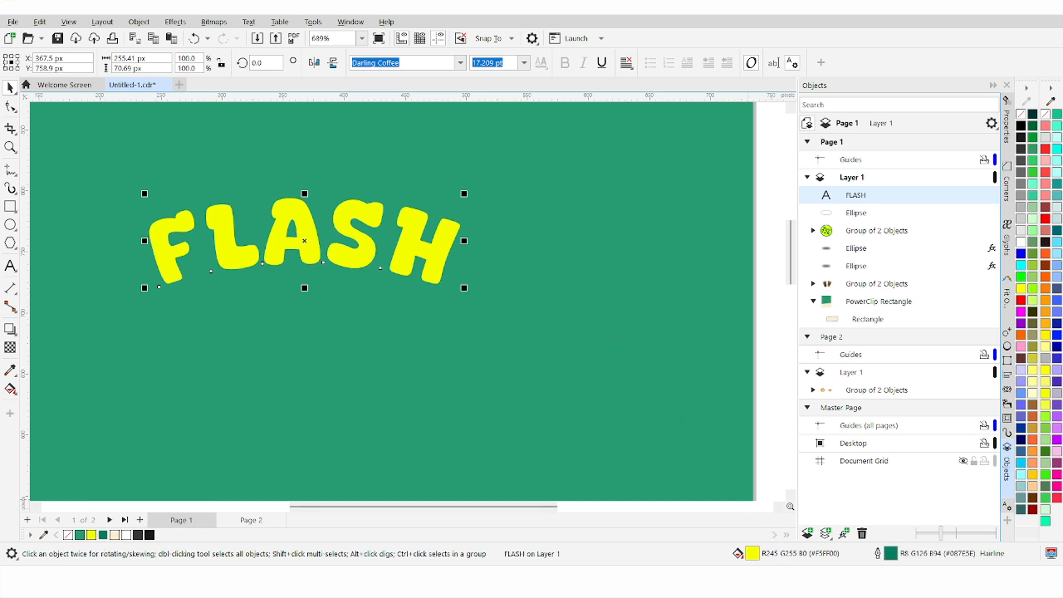
double_click(881, 555)
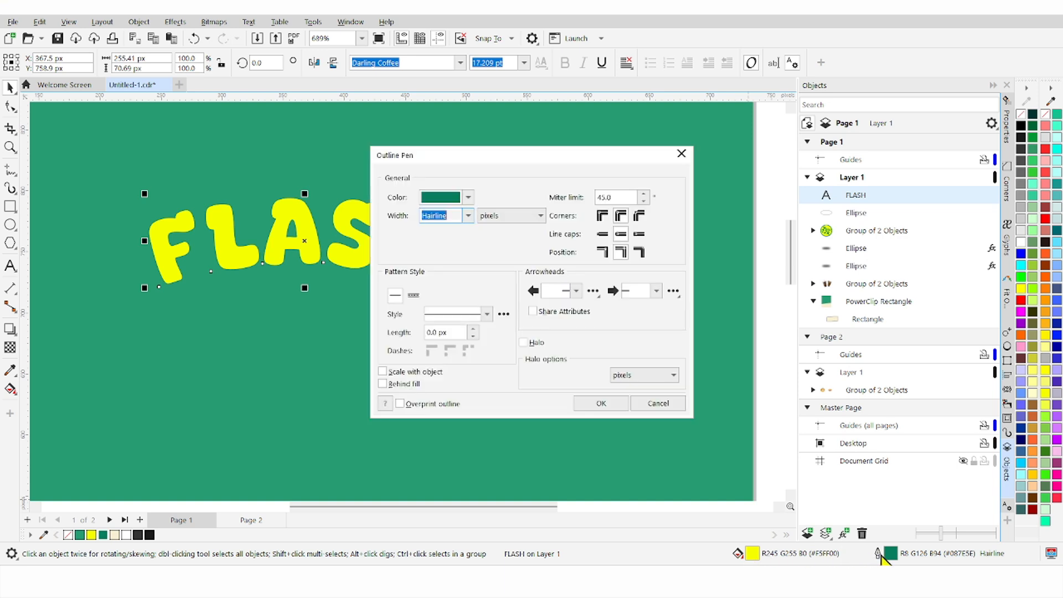
click(467, 216)
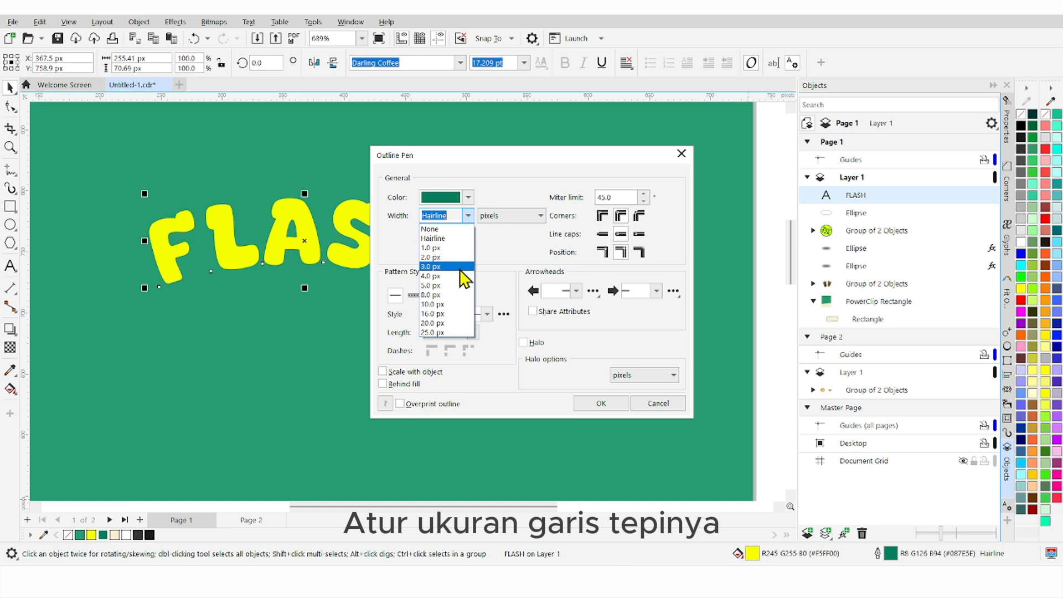
click(464, 267)
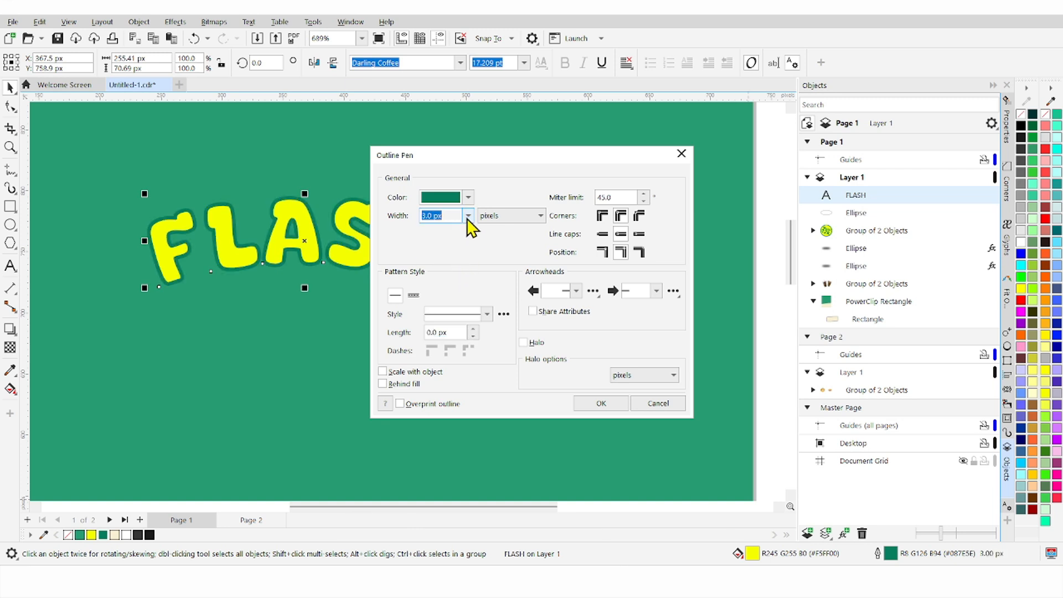
click(467, 216)
click(453, 256)
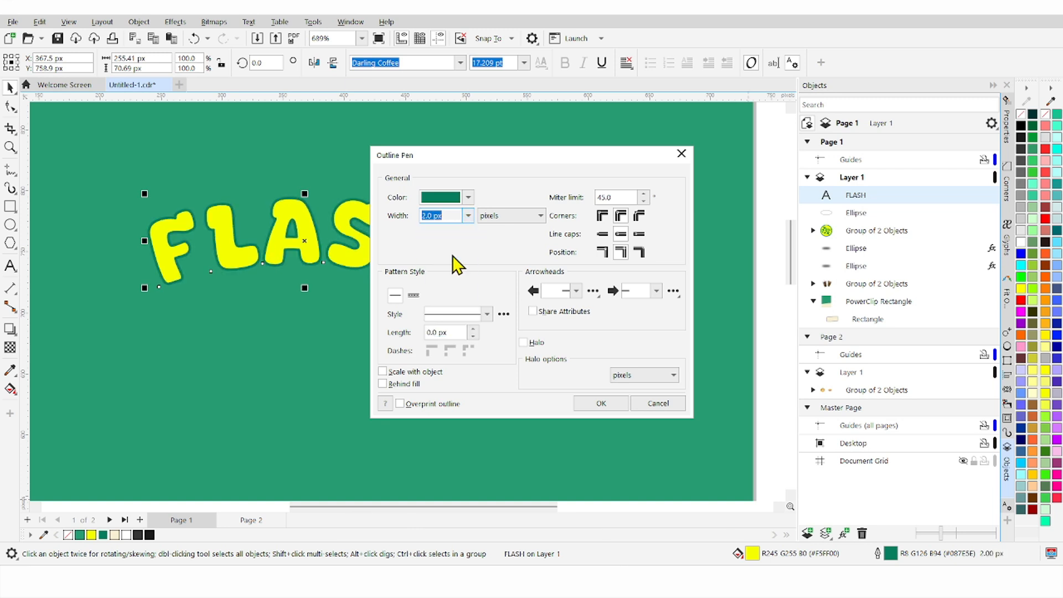
click(433, 216)
text(5)
click(600, 403)
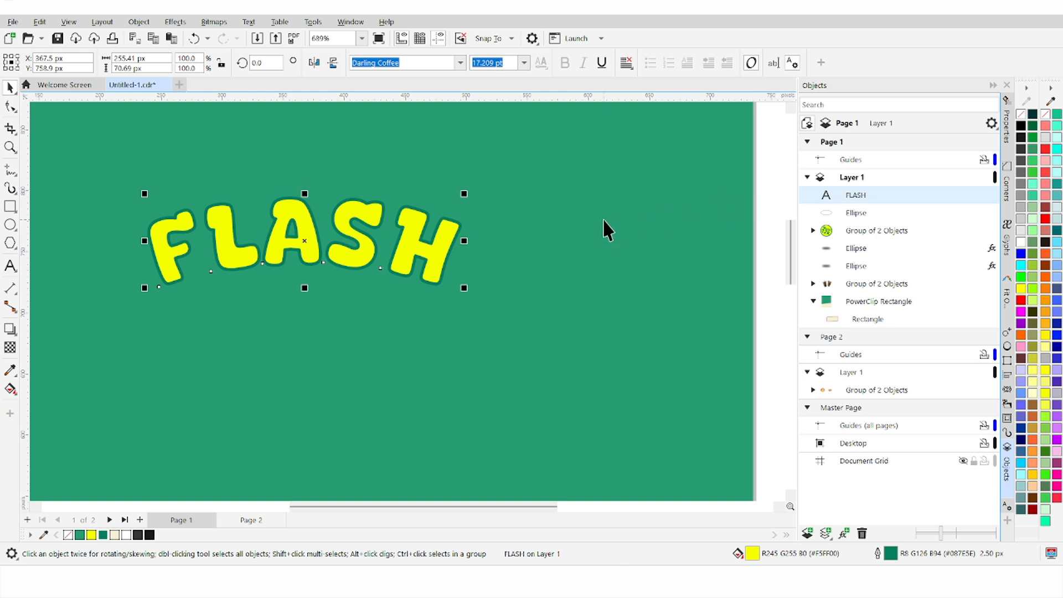
Step: Paste a FLASH copy behind the original, fill it 80% black, and offset it as a shadow
key(ctrl+v)
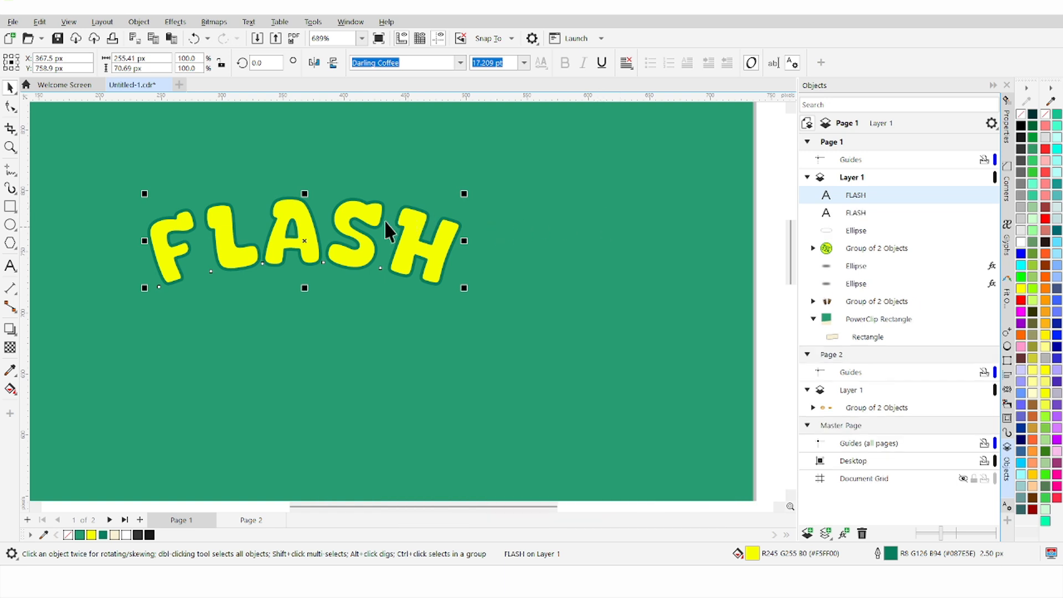
right_click(361, 211)
mouse_move(453, 325)
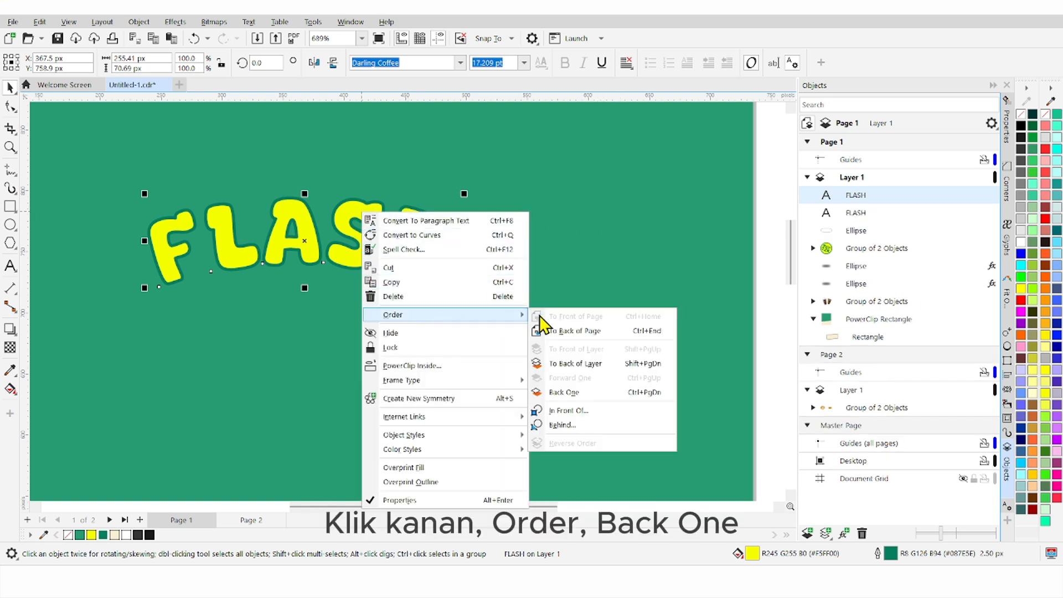
click(589, 390)
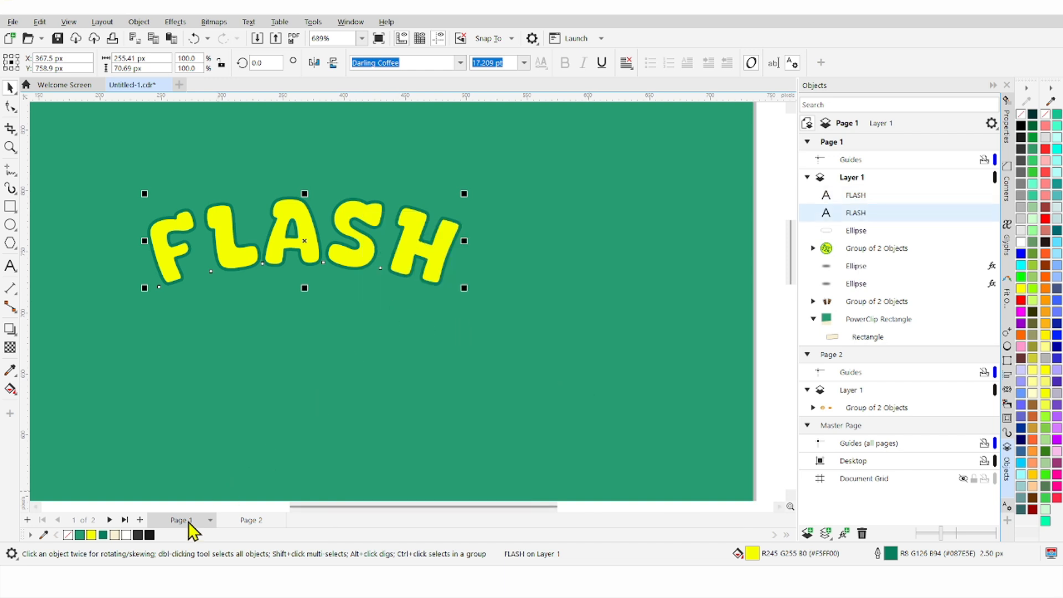
click(139, 535)
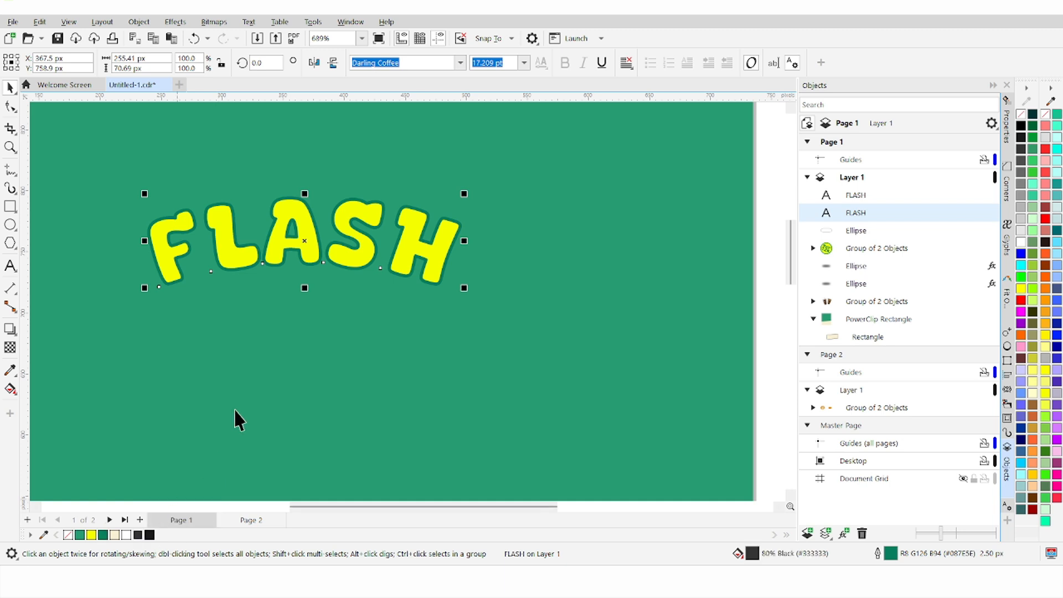
key(Right)
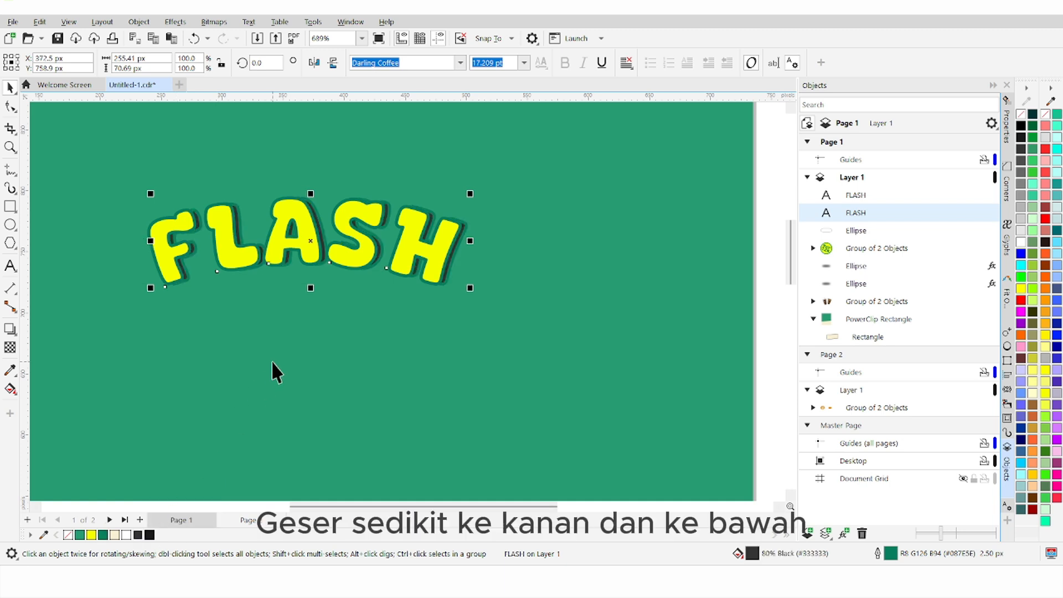
key(Down)
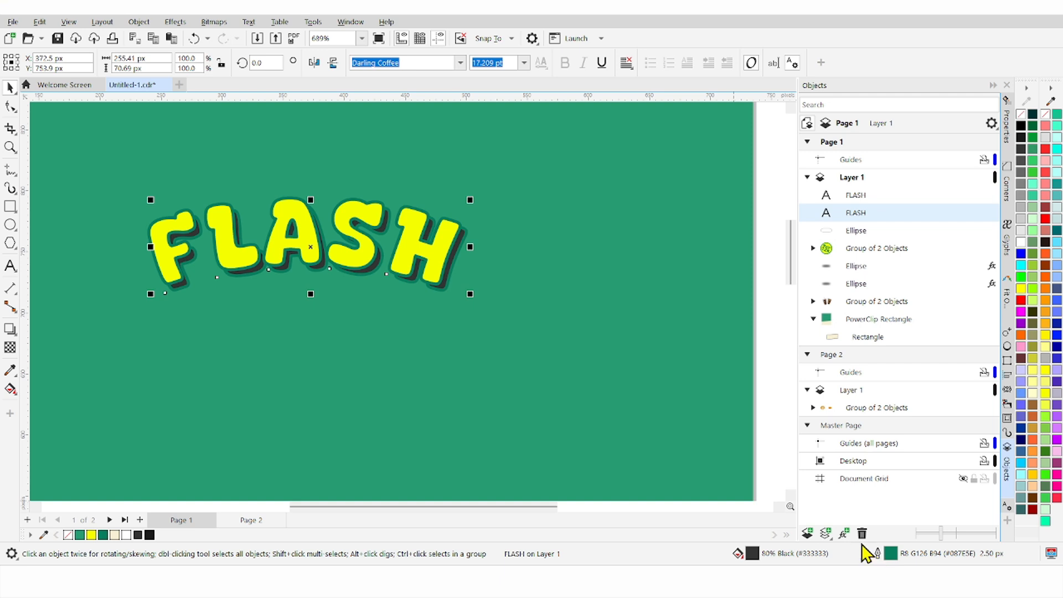
Step: Remove the shadow copy's outline and group it with the yellow FLASH
double_click(877, 553)
click(468, 215)
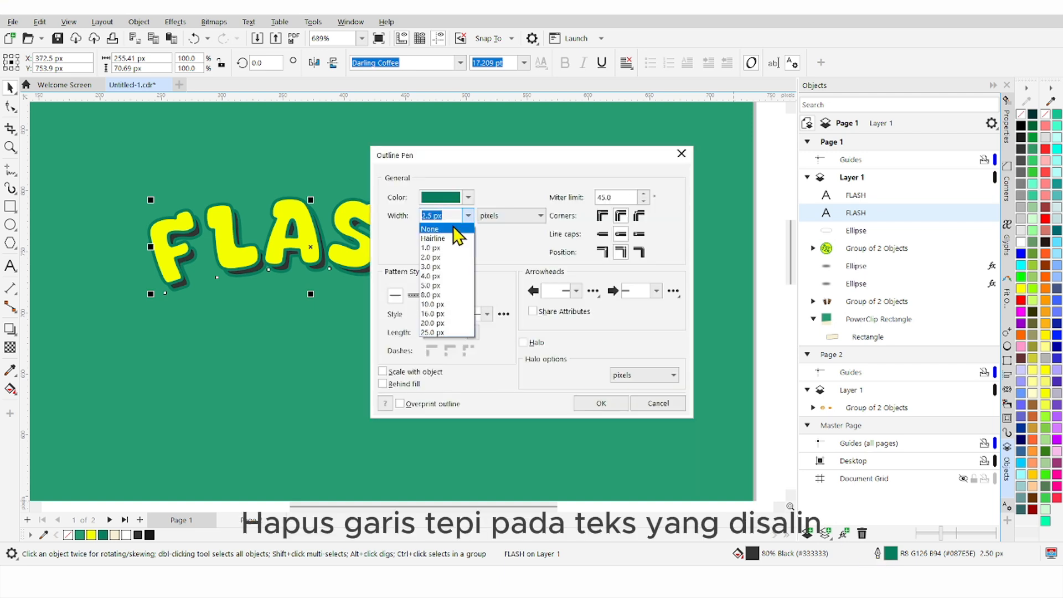
click(452, 228)
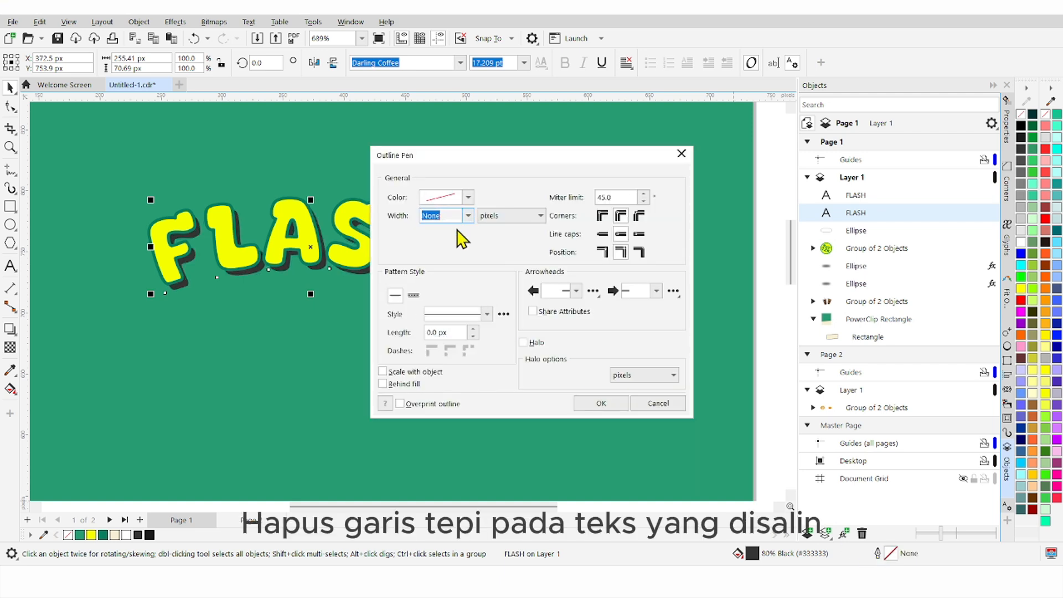
click(599, 406)
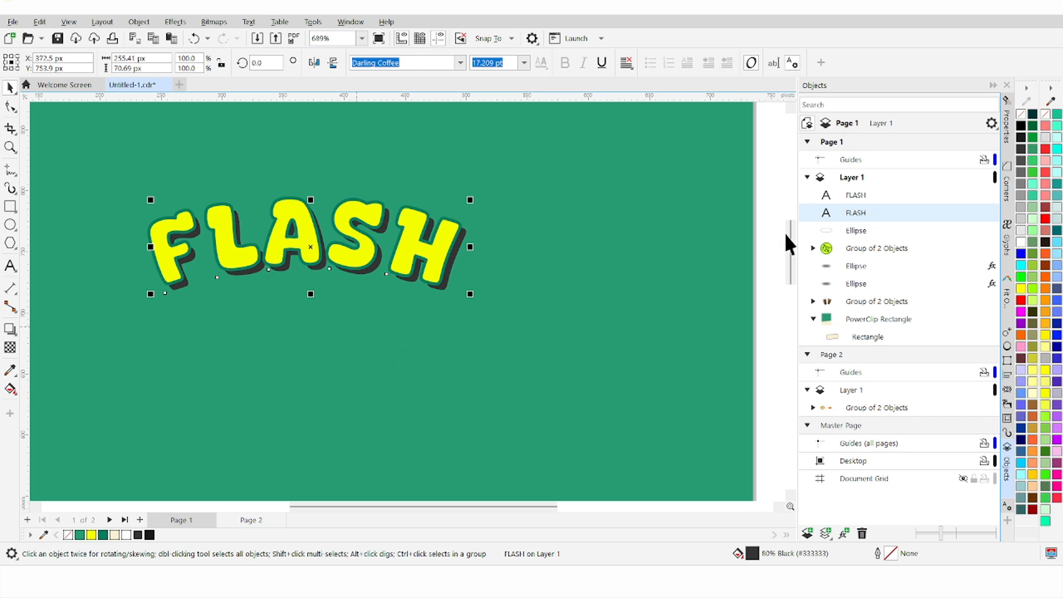
shift+click(855, 197)
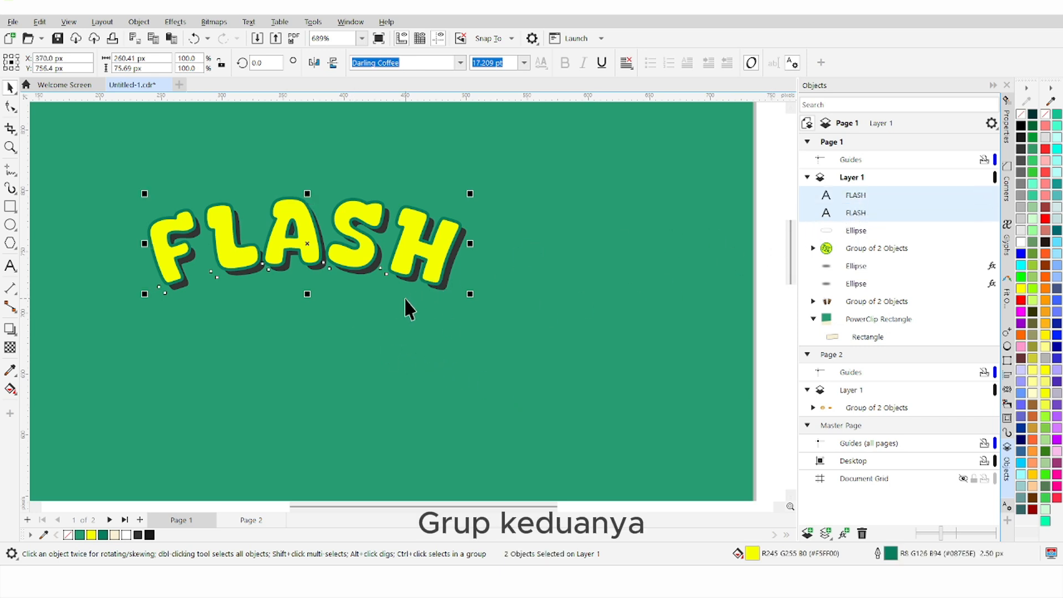
key(ctrl+g)
scroll(408, 299, down, 2)
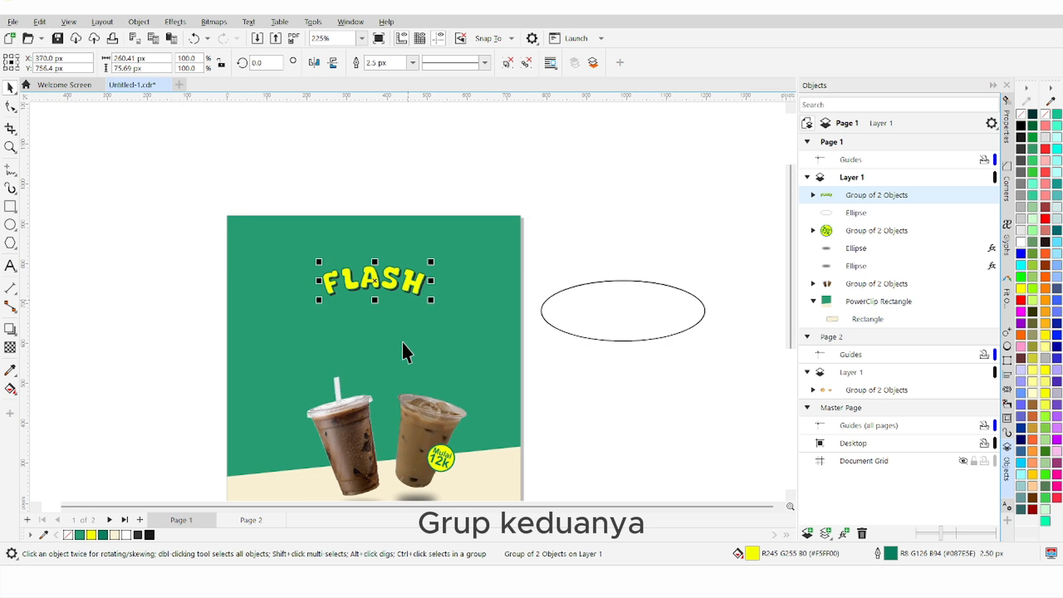
scroll(385, 380, up, 1)
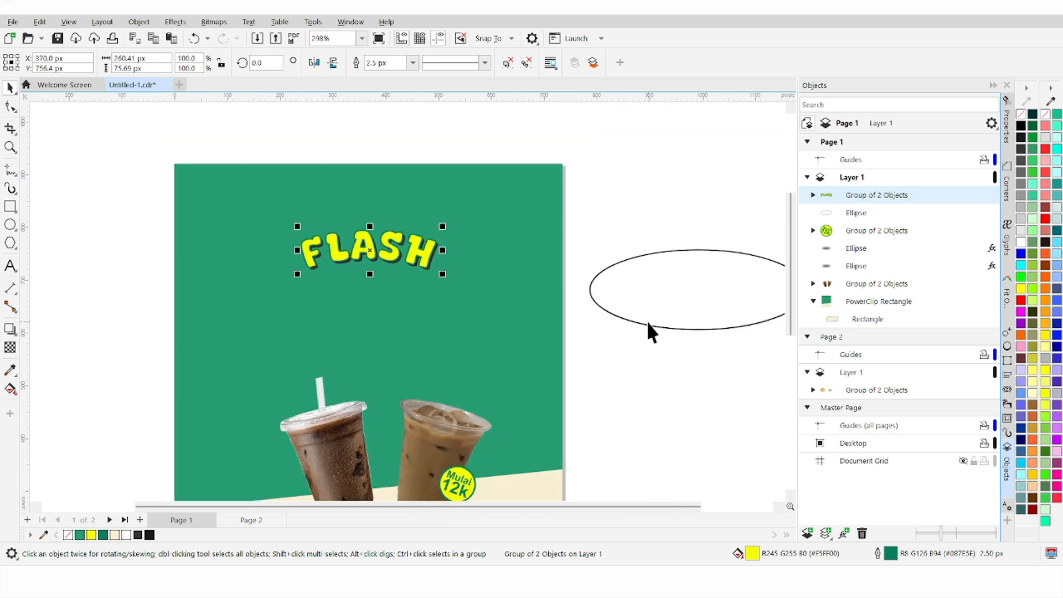
Step: Move the ellipse to the page's right edge and type SALE along its top arc
drag(647, 326, 527, 372)
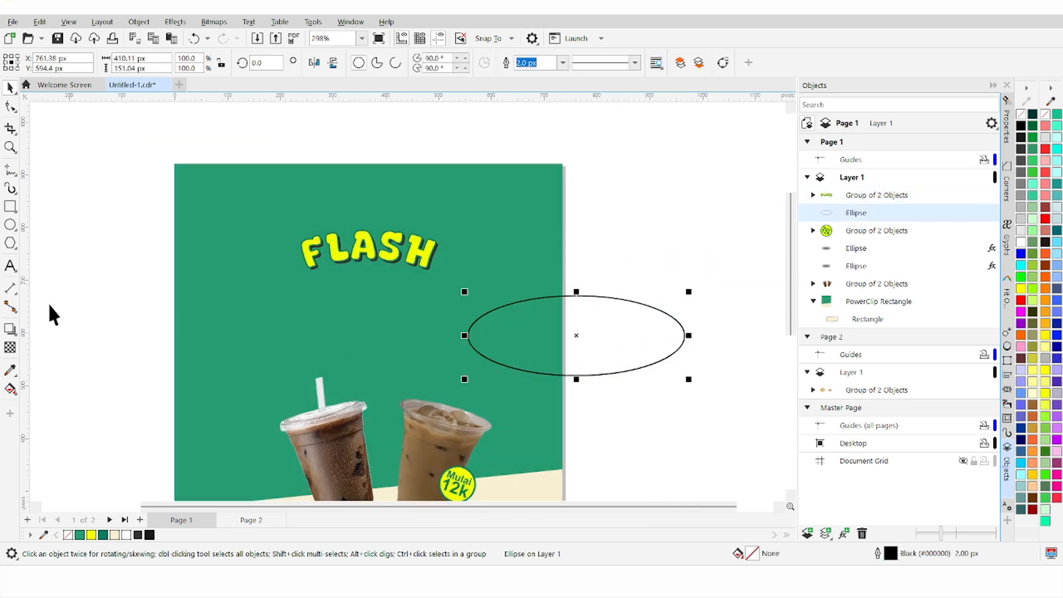
click(10, 267)
click(581, 306)
scroll(581, 306, up, 1)
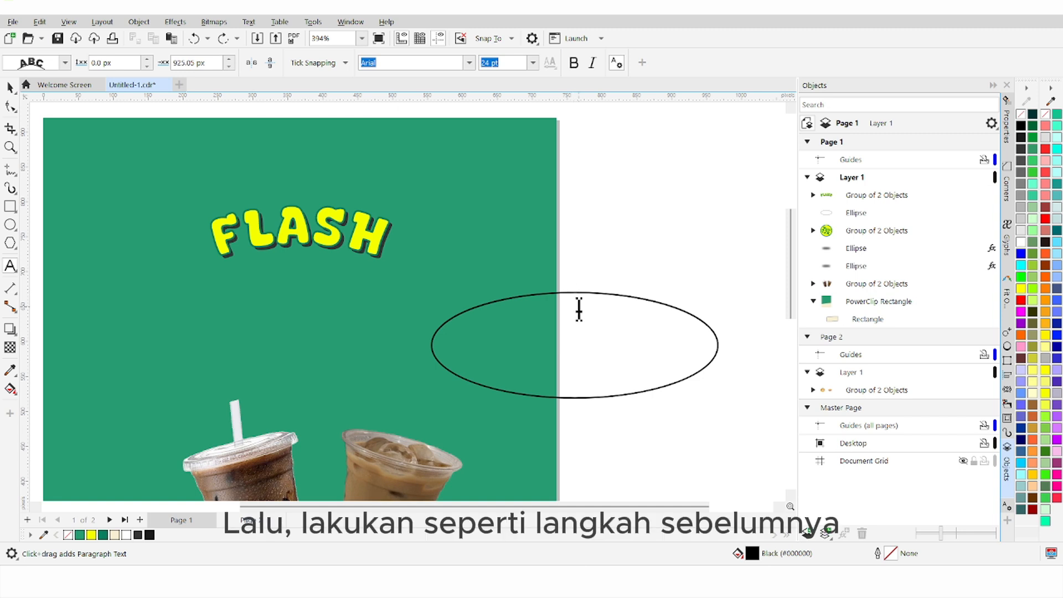
text(SALE)
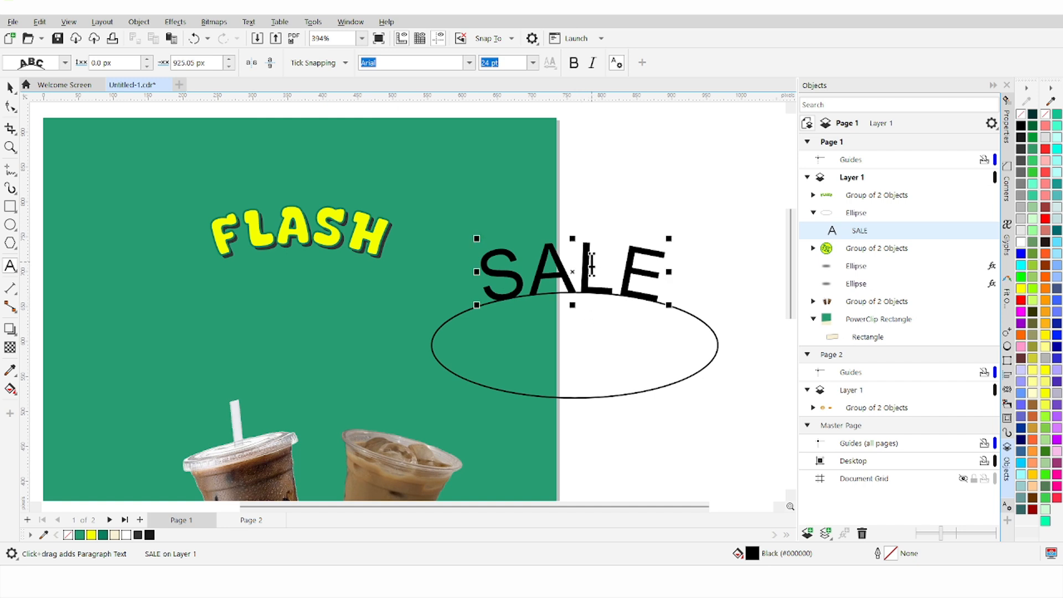
Step: Set SALE in the Darling Coffee font and slide it slightly right along the curve
double_click(591, 269)
click(468, 63)
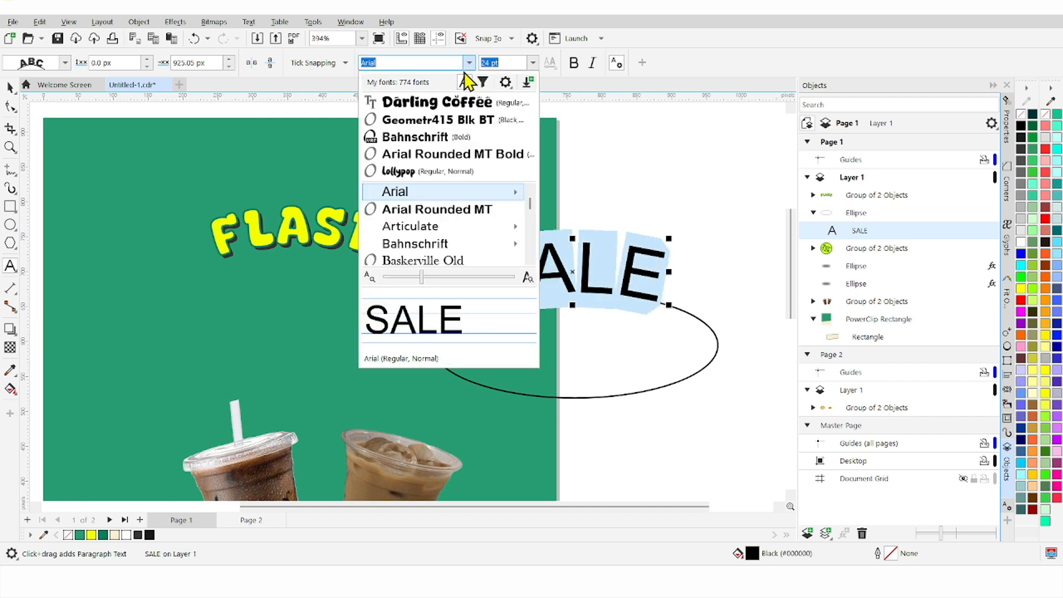
click(457, 103)
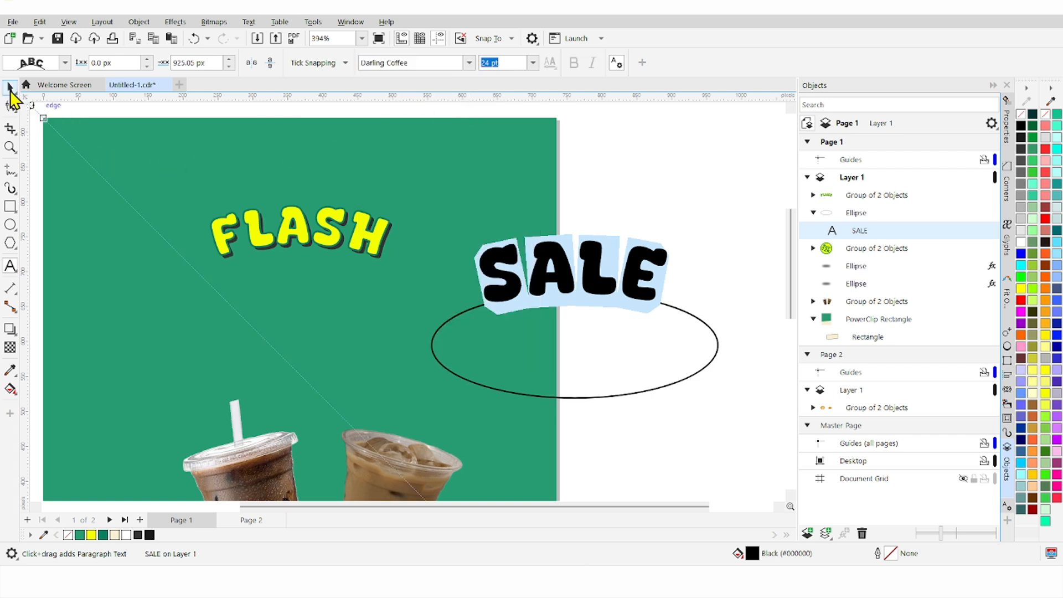
click(10, 87)
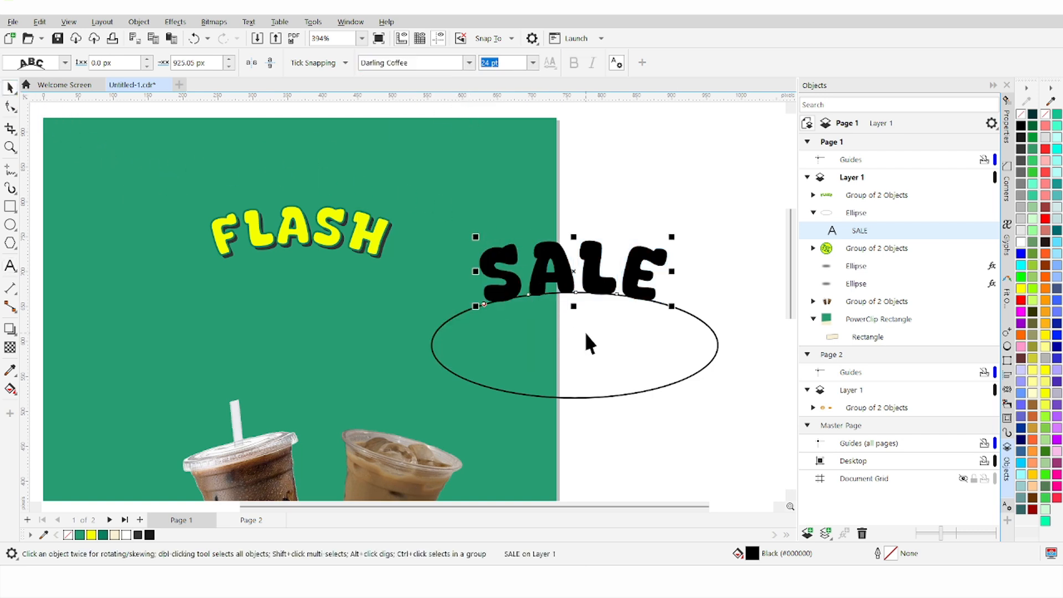
drag(586, 280, 590, 283)
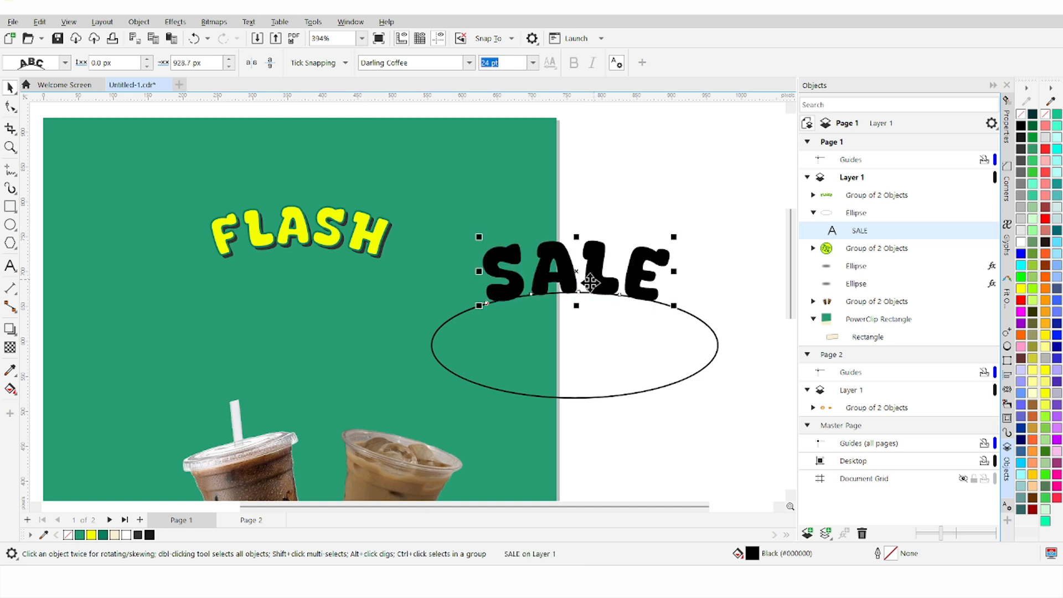
Step: Break SALE apart from the ellipse with Ctrl+K, delete the ellipse, and select SALE
click(590, 344)
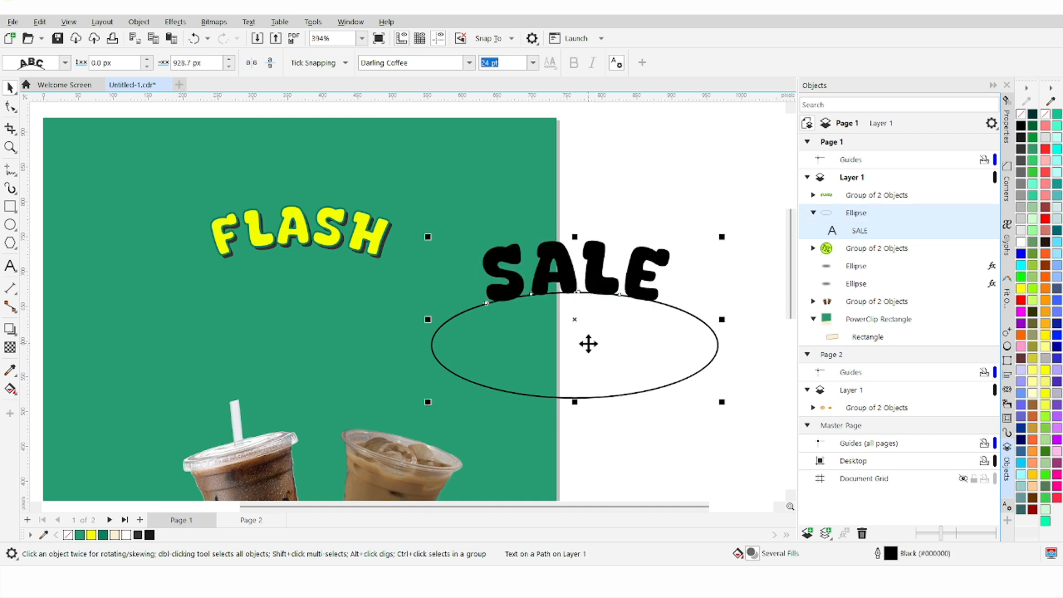
key(ctrl+k)
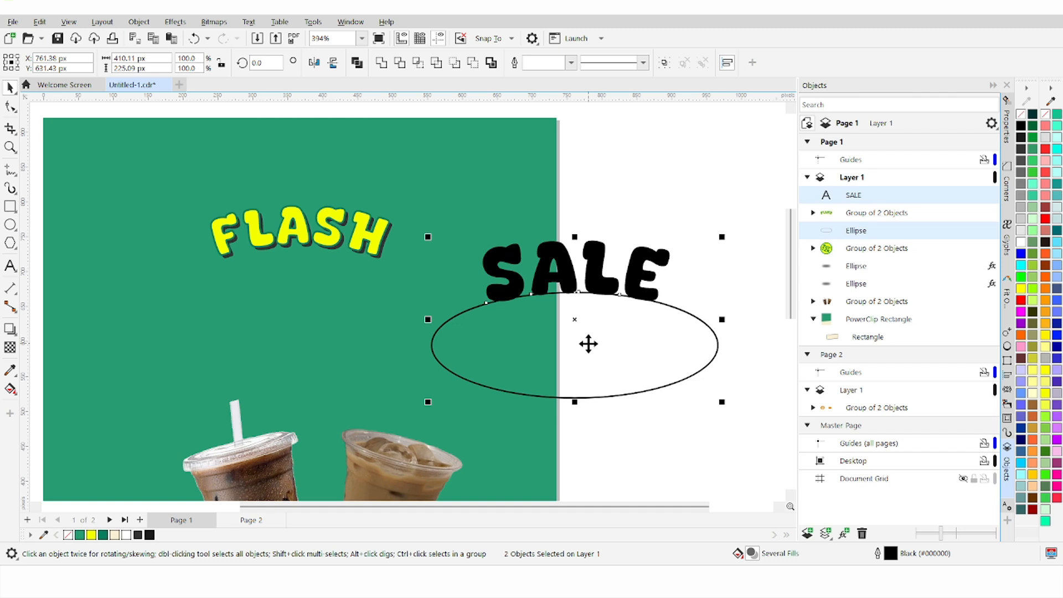
click(629, 203)
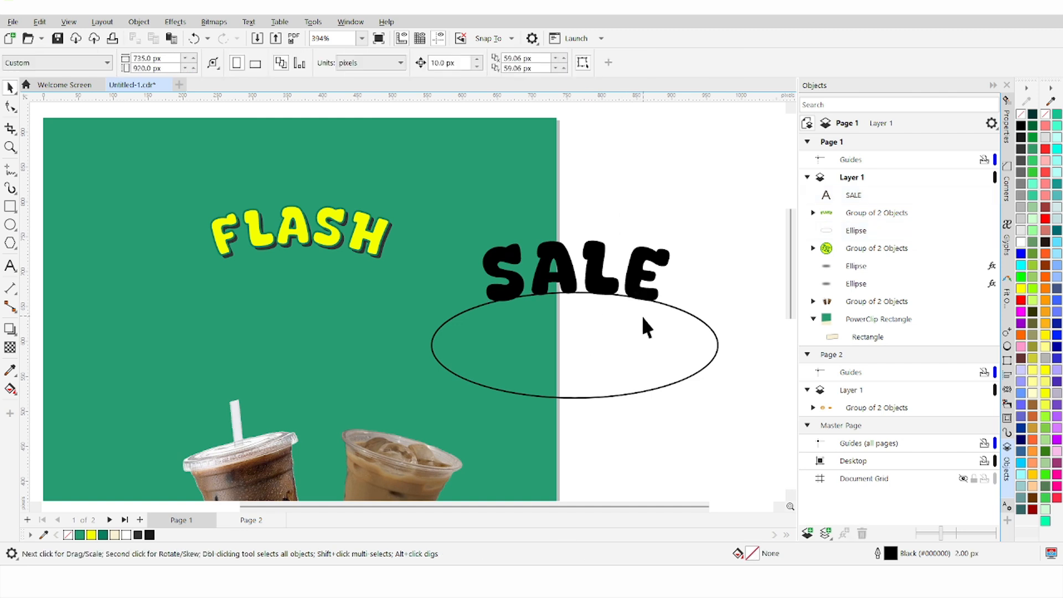
click(643, 316)
key(Delete)
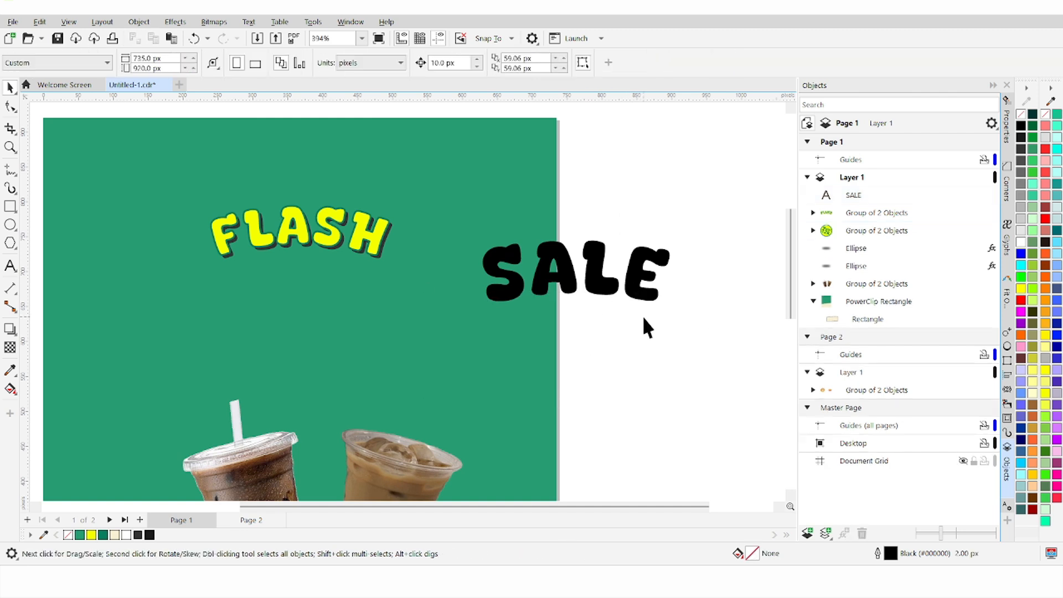
click(644, 288)
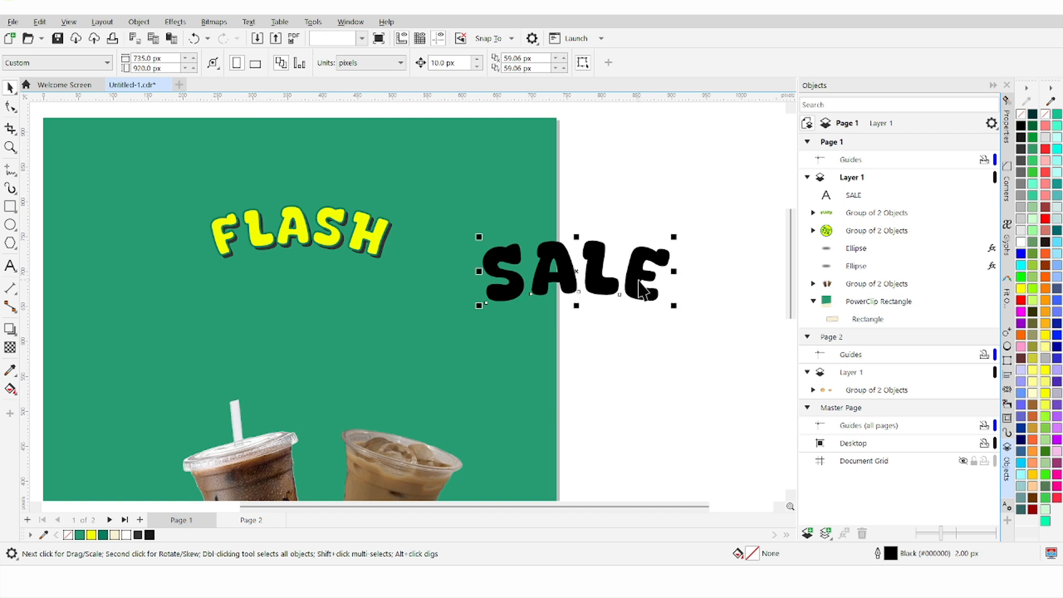
Step: Centre SALE horizontally with FLASH and move it down beneath the title
shift+click(365, 244)
key(c)
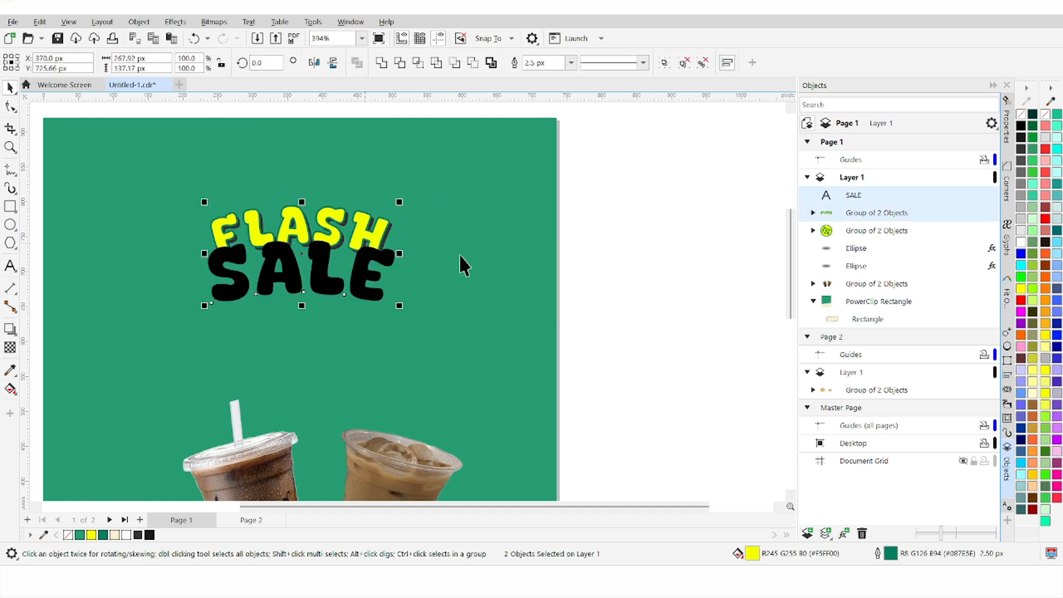
key(Escape)
click(361, 280)
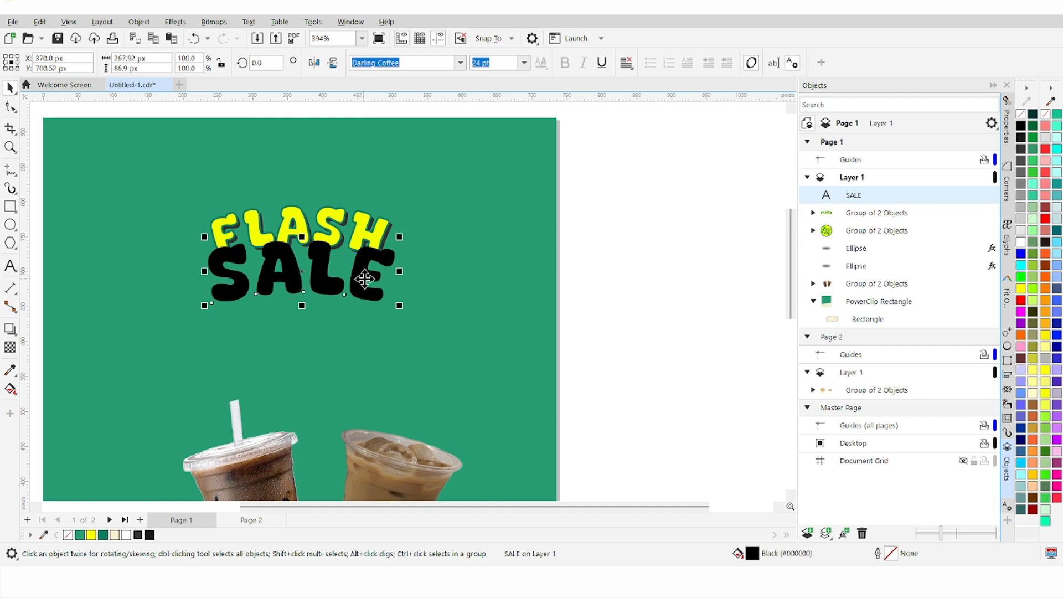
drag(361, 279, 361, 305)
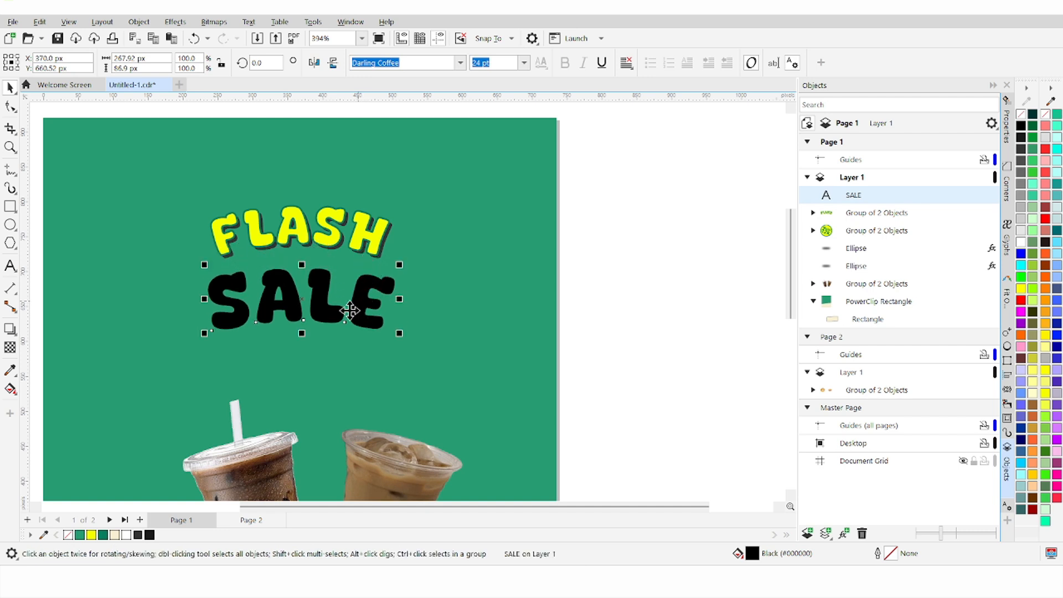
Step: Fill SALE yellow with a 2.5 px dark green outline
click(104, 535)
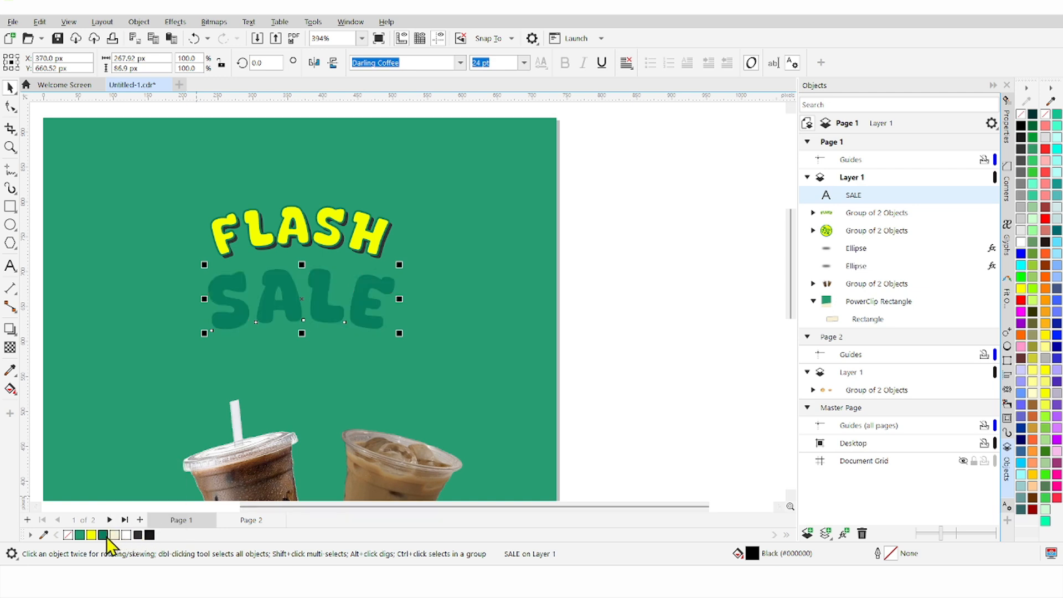
click(92, 535)
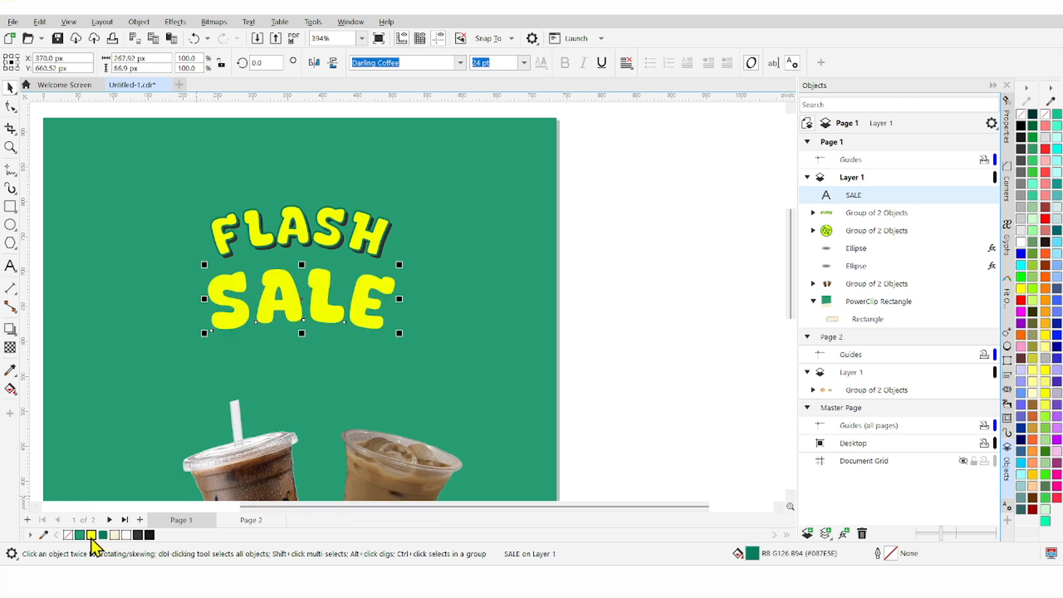
right_click(105, 536)
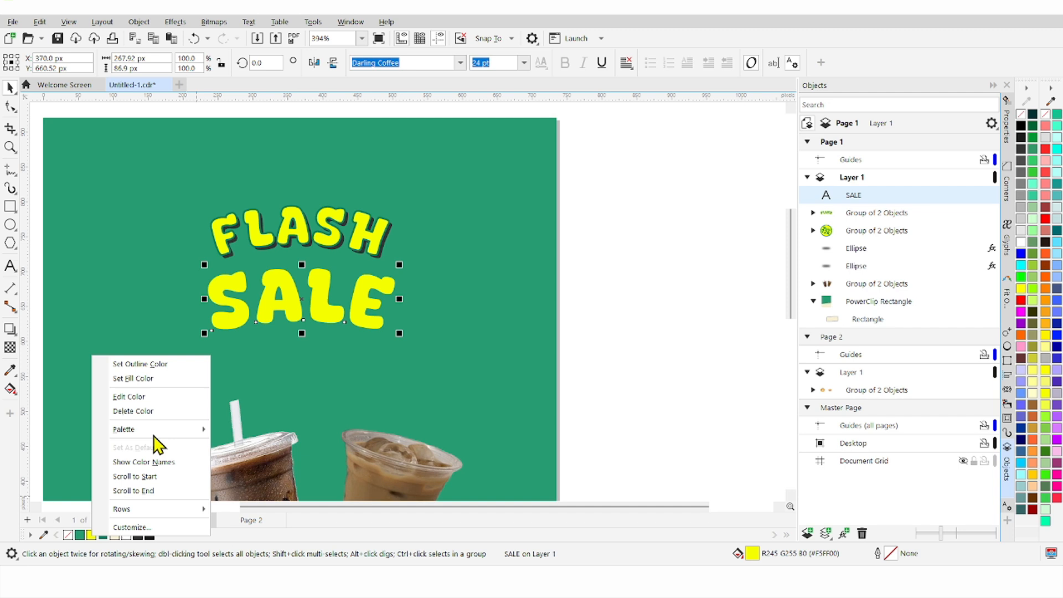
click(165, 365)
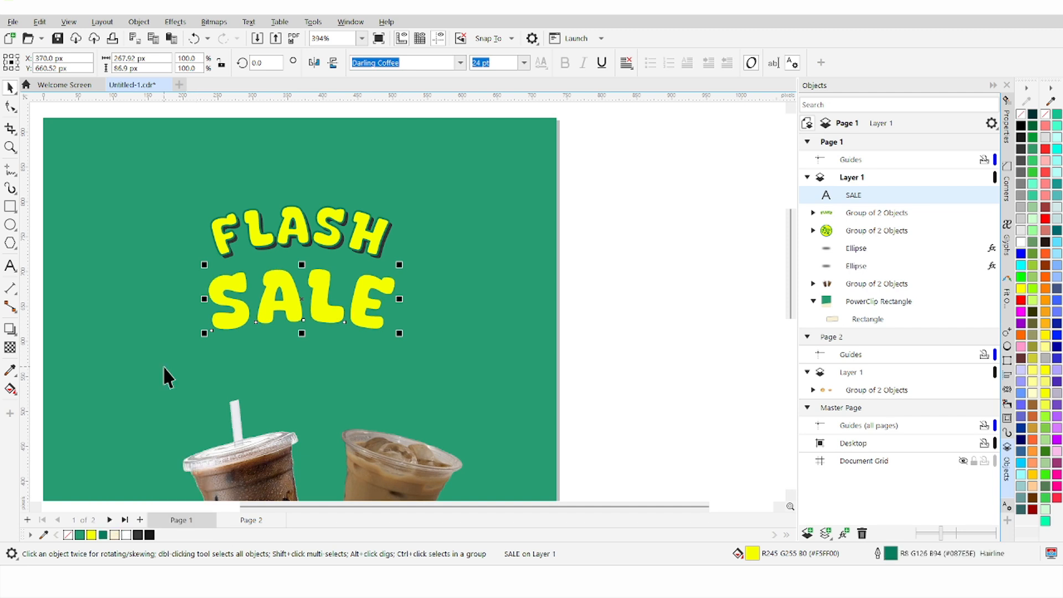
double_click(886, 554)
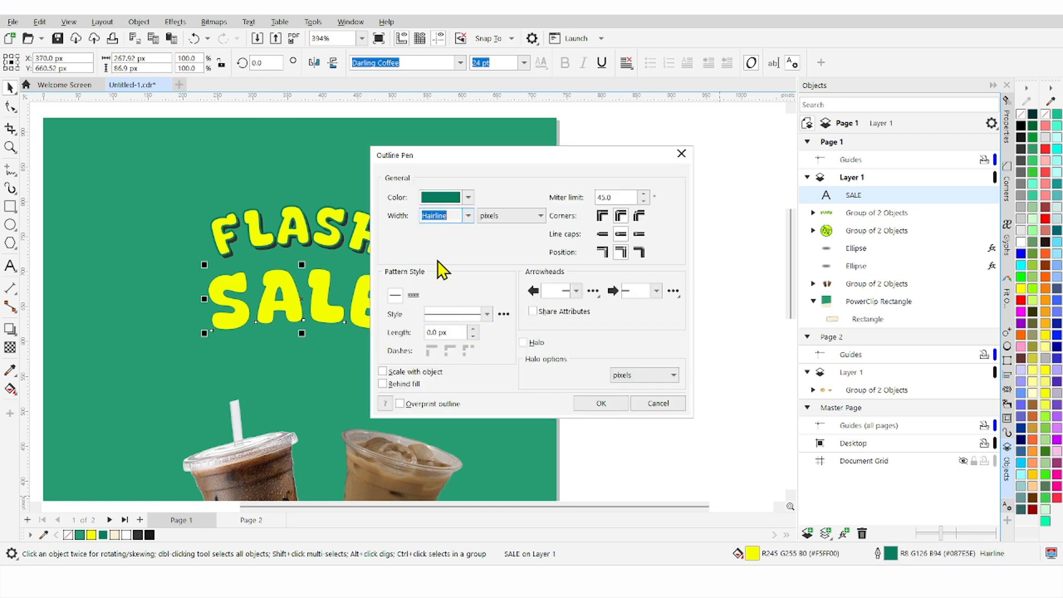
click(468, 216)
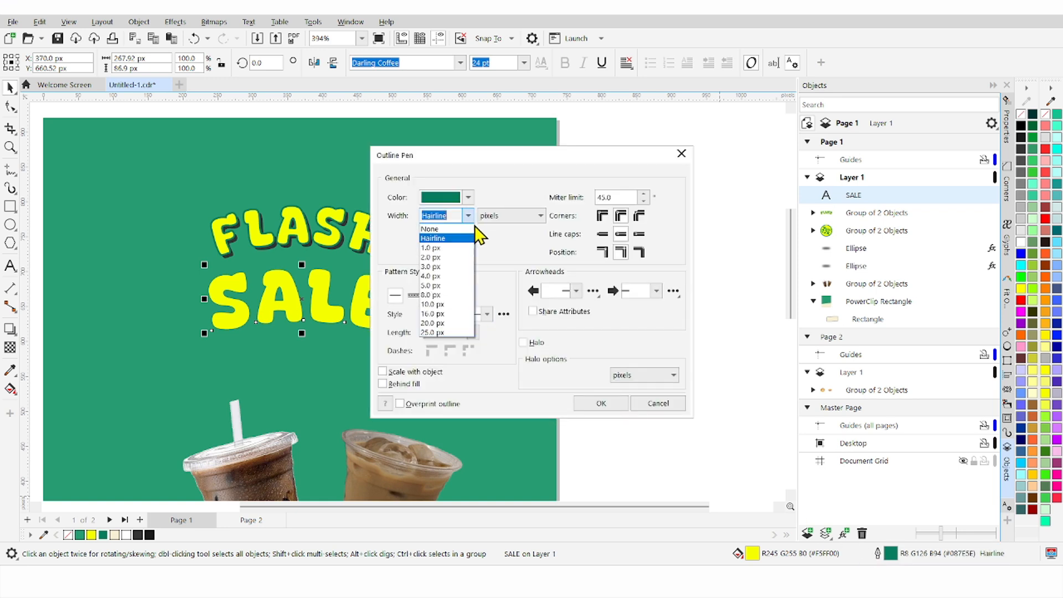
click(463, 257)
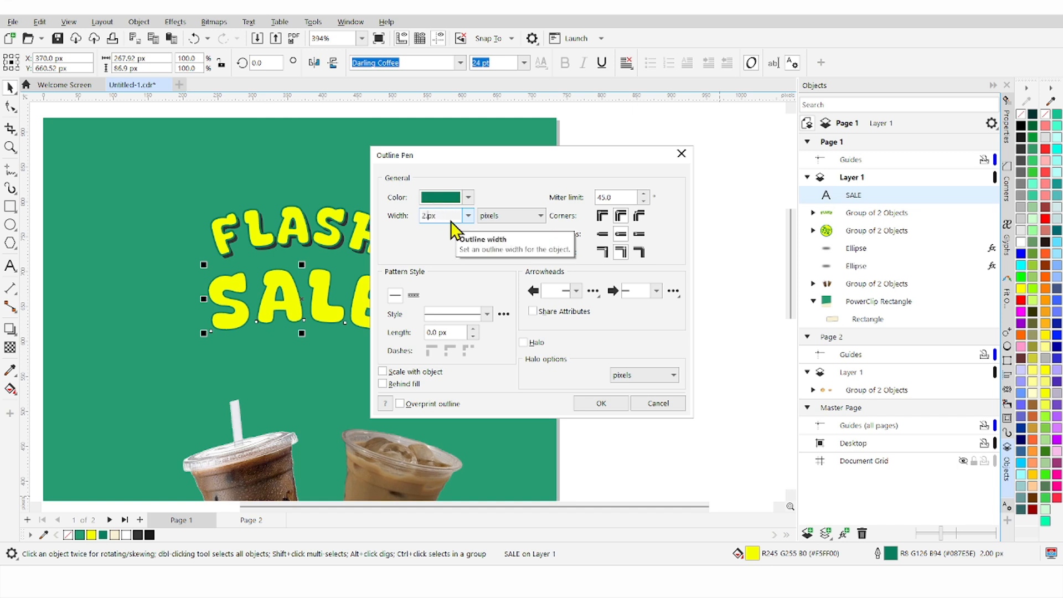
text(5)
click(591, 408)
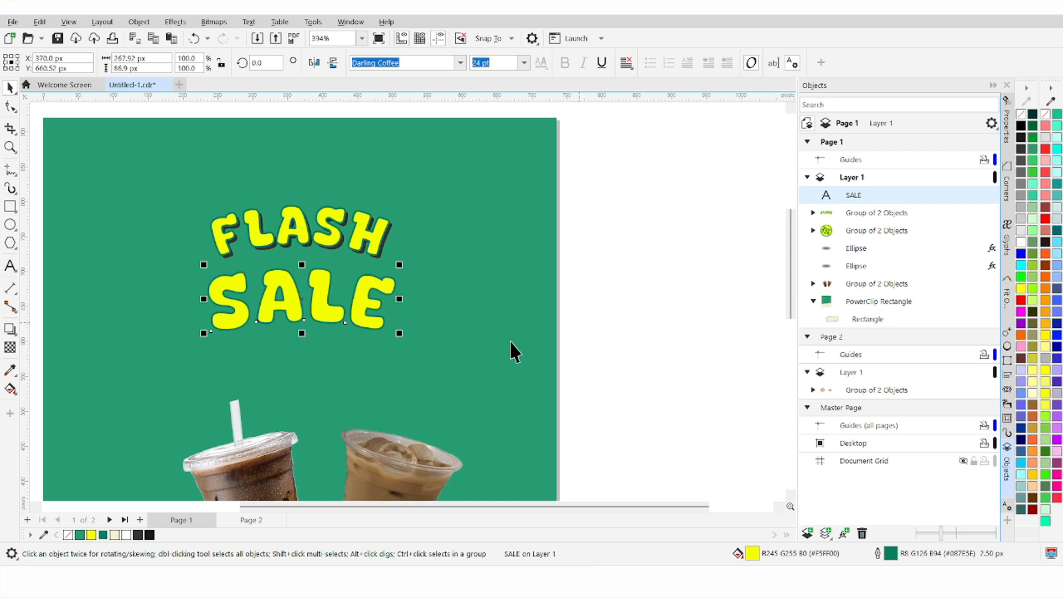
Step: Enlarge SALE slightly to about 31.346 pt
drag(400, 333, 433, 353)
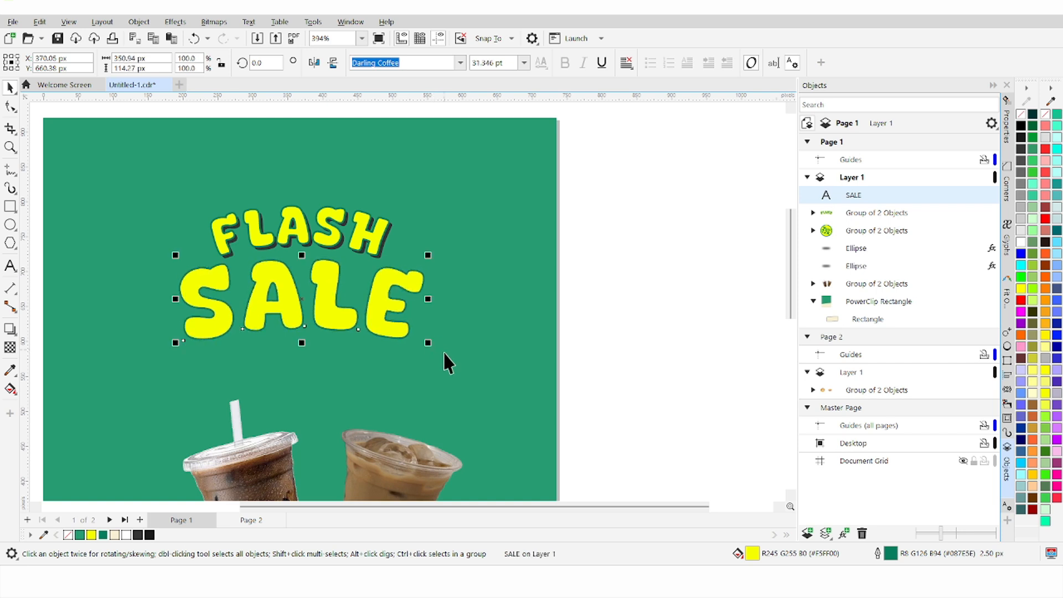
scroll(440, 407, down, 4)
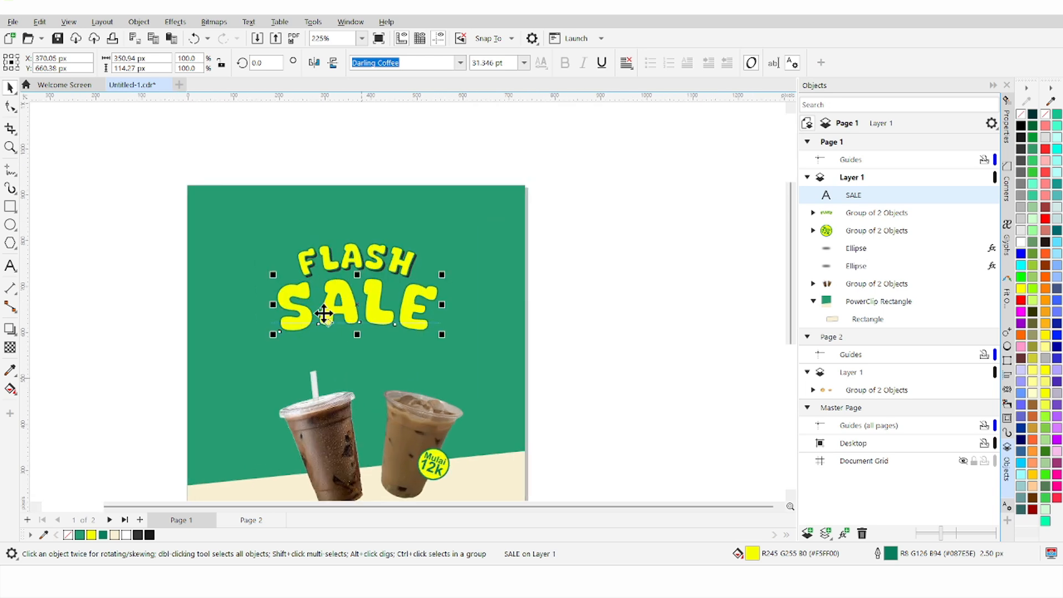
scroll(324, 314, up, 4)
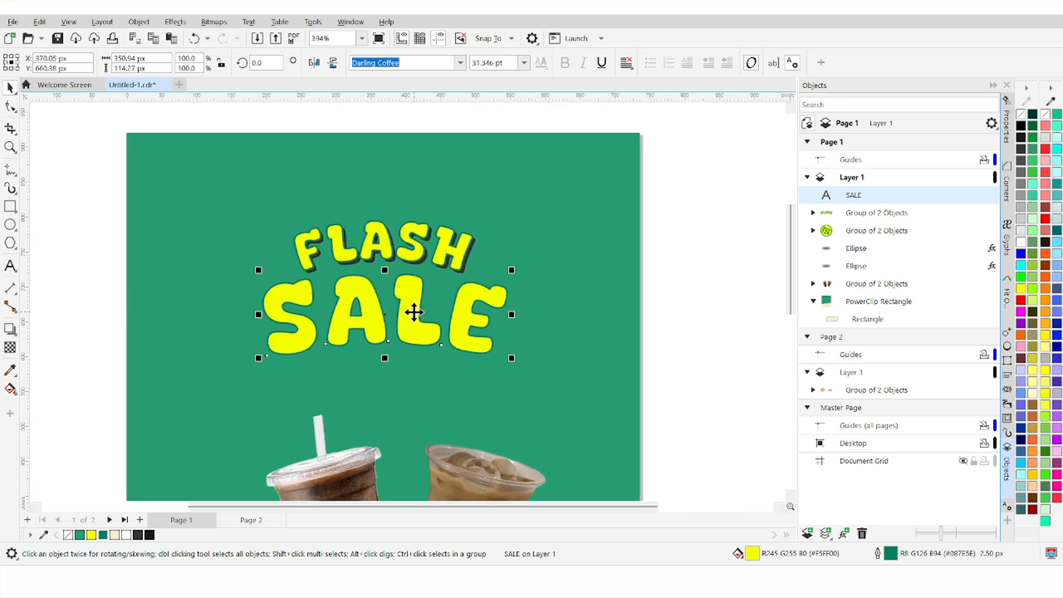
Step: Paste a duplicate of SALE and move it one step backward
key(ctrl+c)
key(ctrl+v)
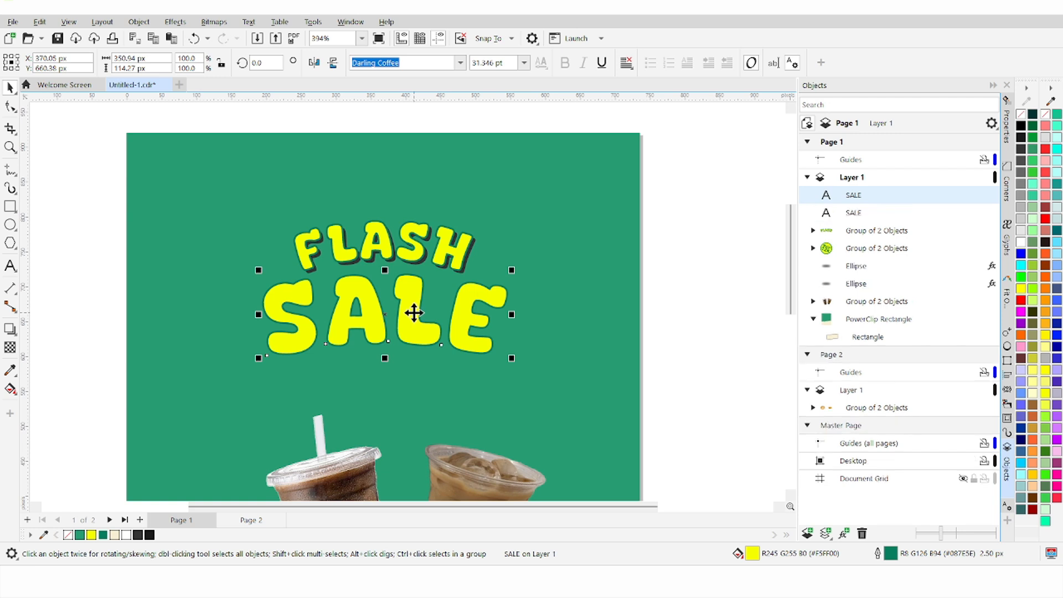
right_click(415, 313)
mouse_move(565, 119)
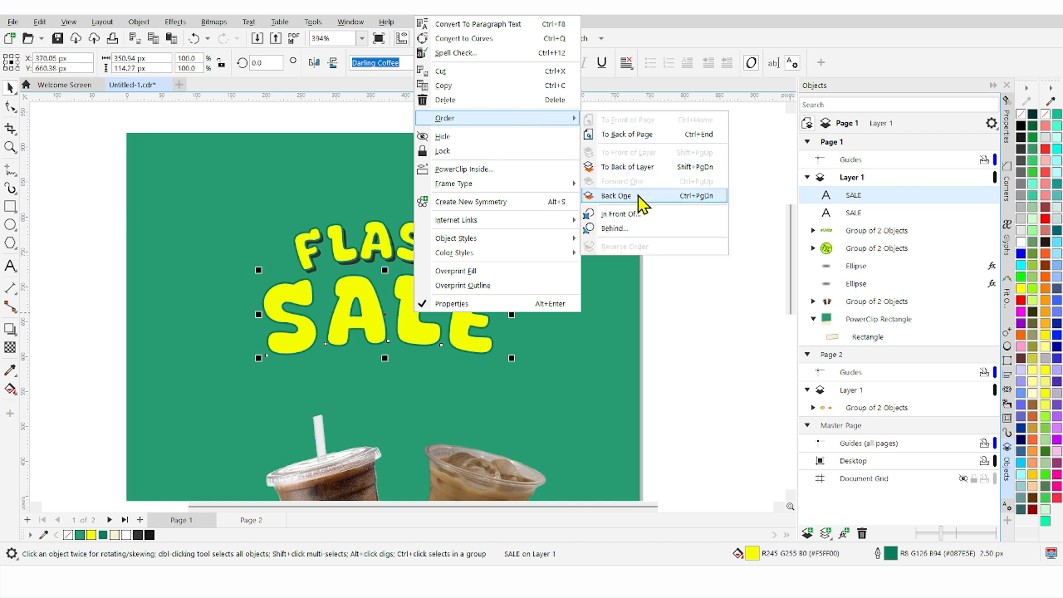
click(616, 196)
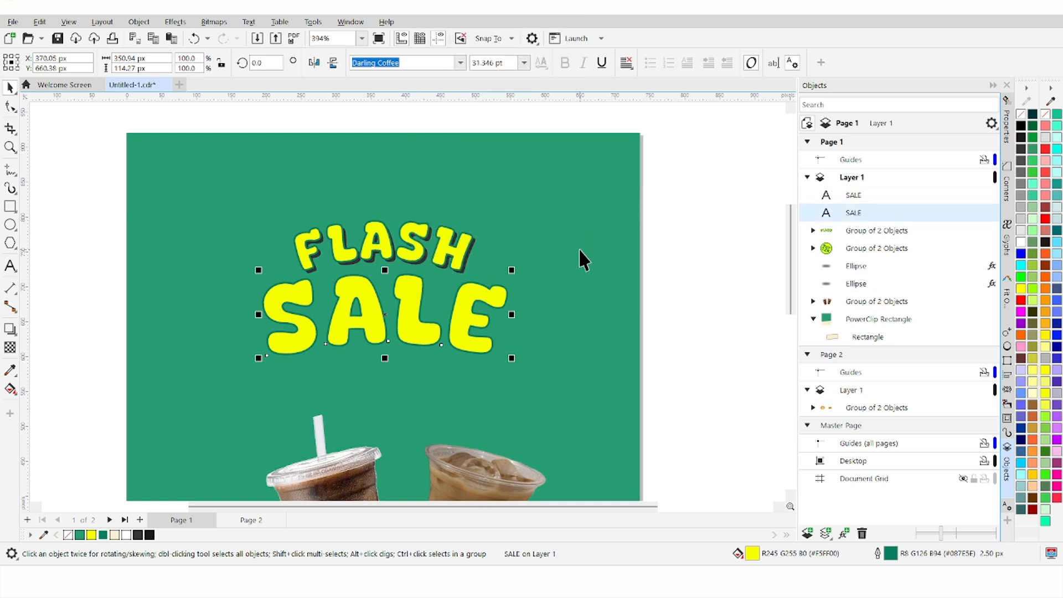
Step: Remove the copy's outline, fill it 80% black, and nudge it right and down as a shadow
double_click(880, 552)
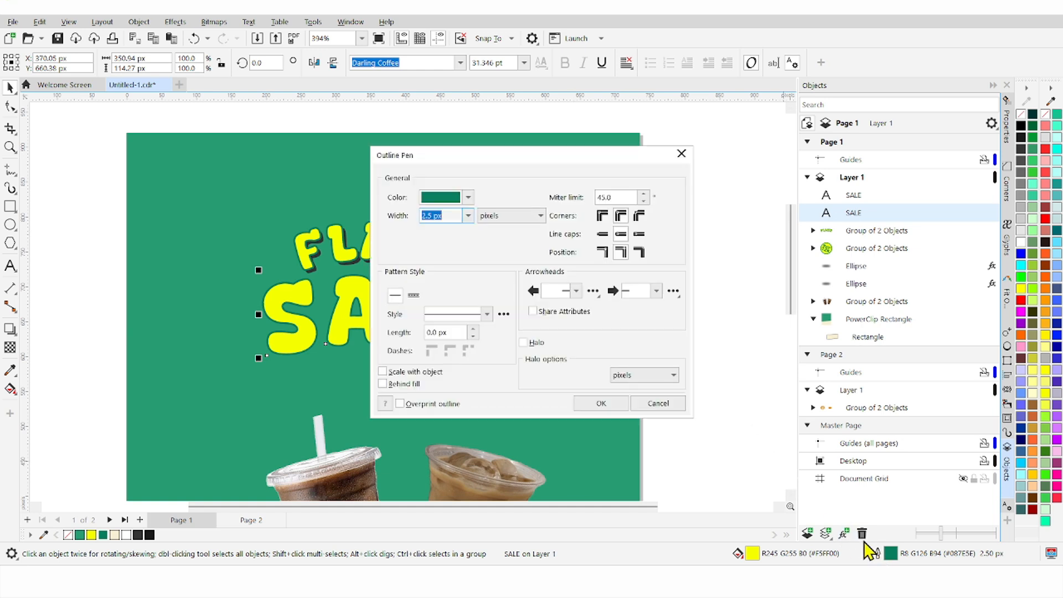
click(468, 215)
click(466, 227)
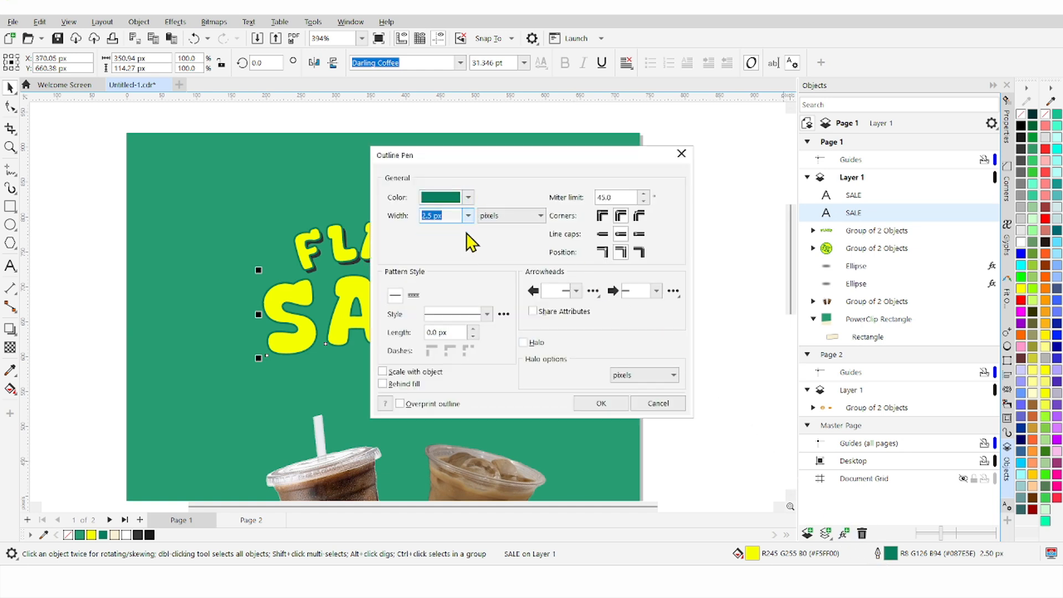
click(602, 405)
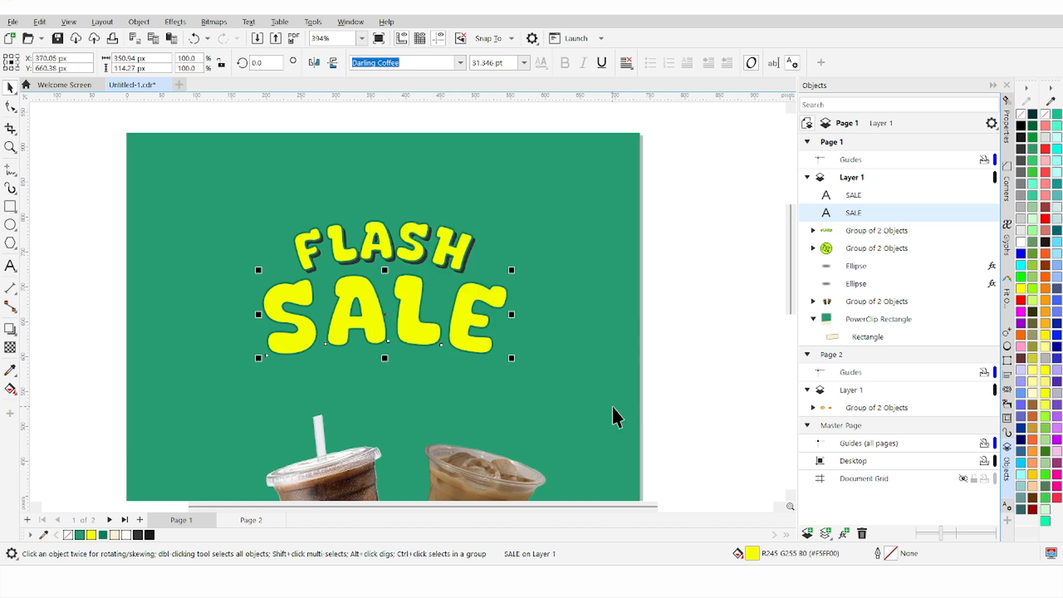
click(139, 534)
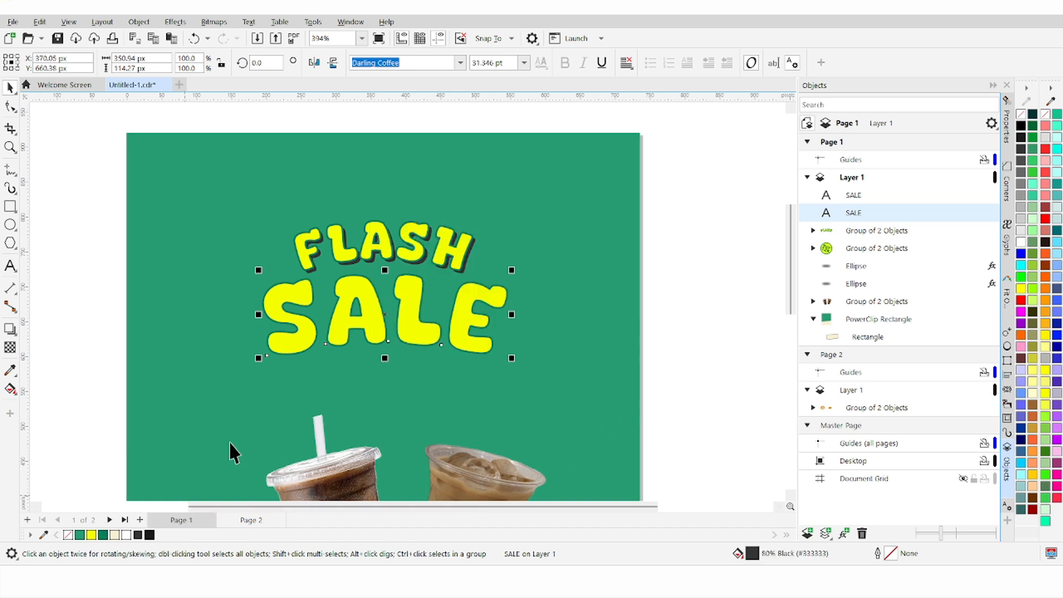
key(Right)
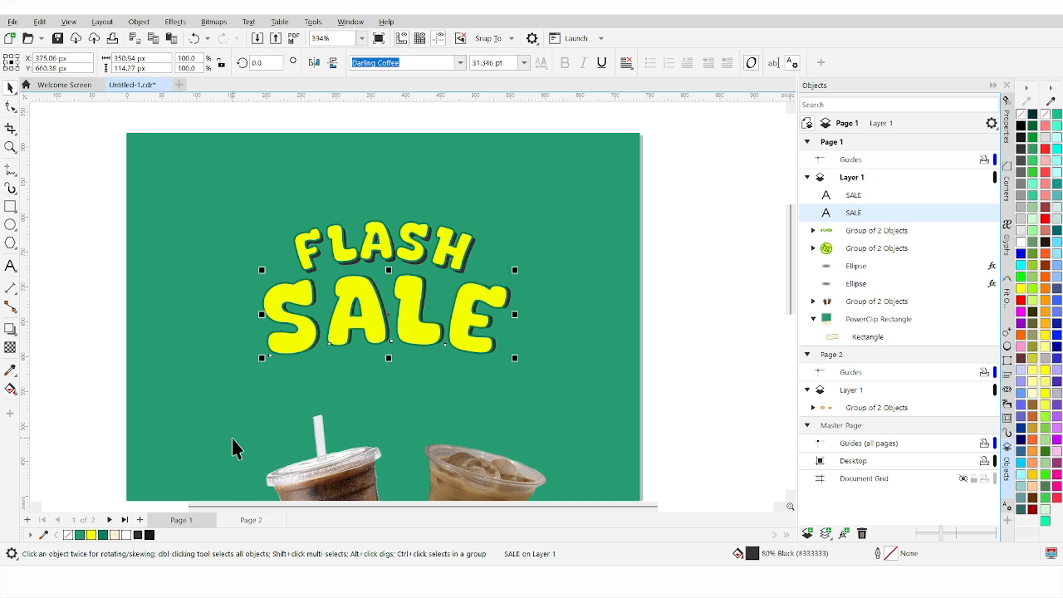
key(Down)
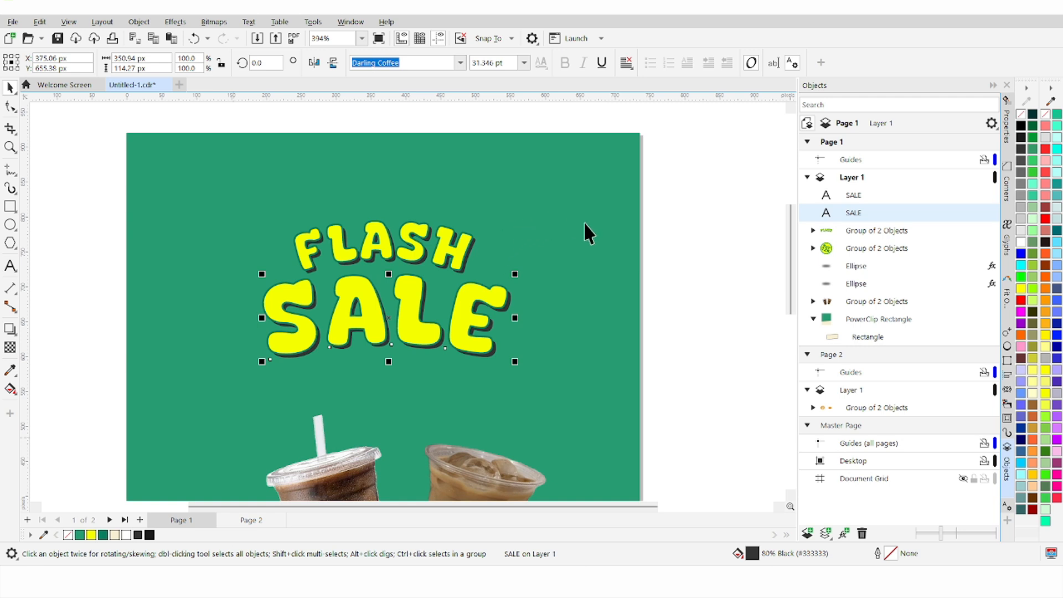
Step: Group the yellow SALE with its shadow copy and deselect the group
shift+click(847, 195)
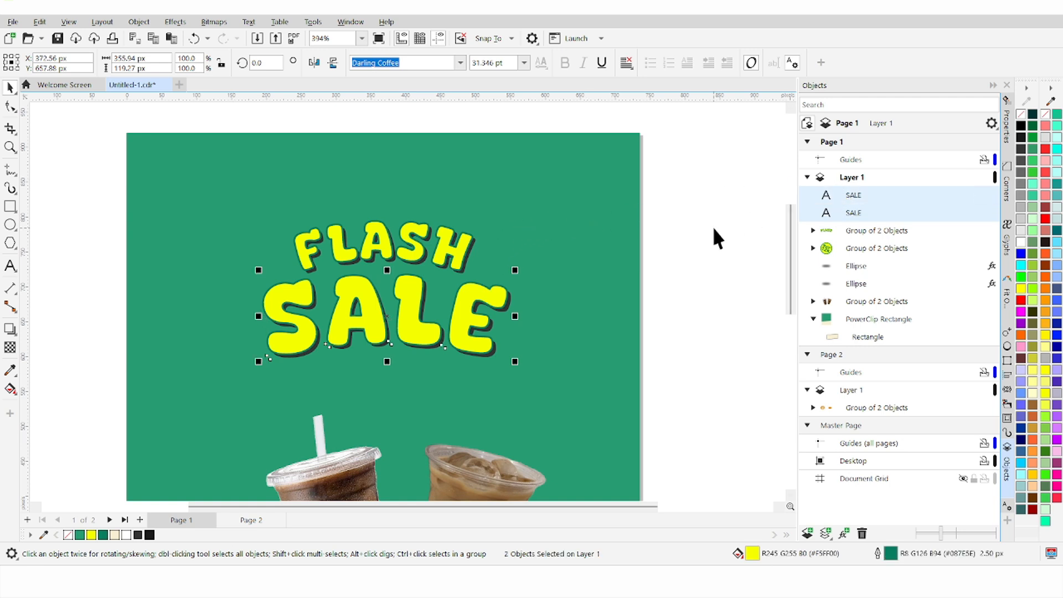
key(ctrl+g)
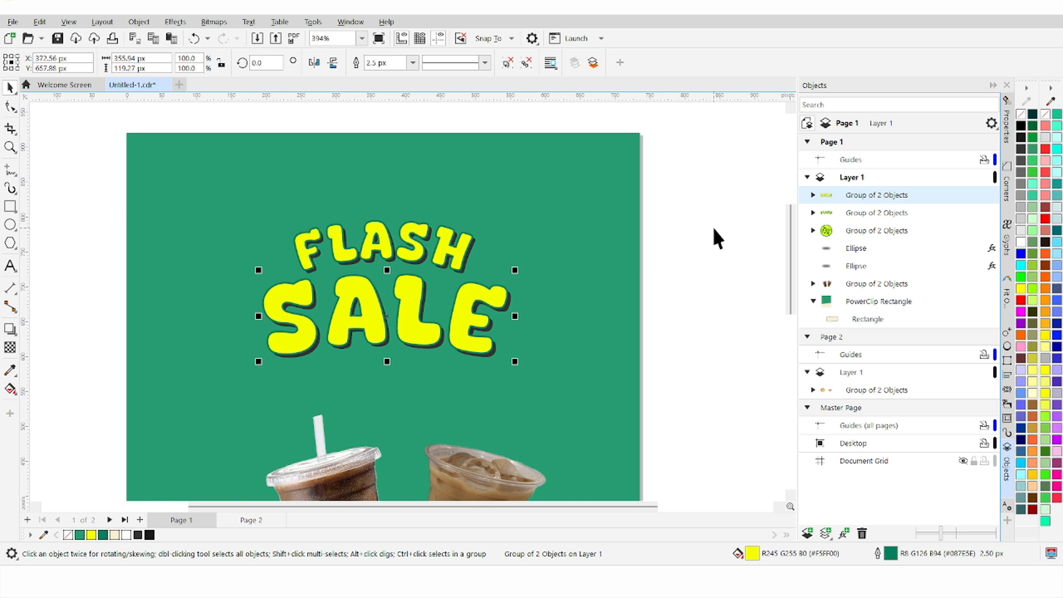
scroll(712, 227, down, 4)
scroll(692, 248, up, 1)
scroll(687, 360, up, 1)
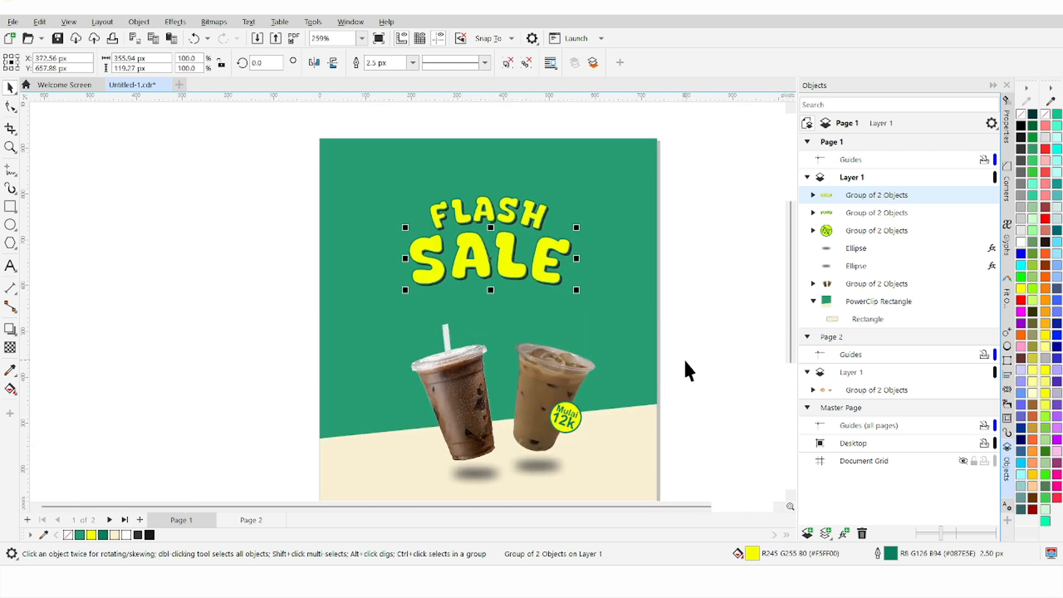
click(680, 351)
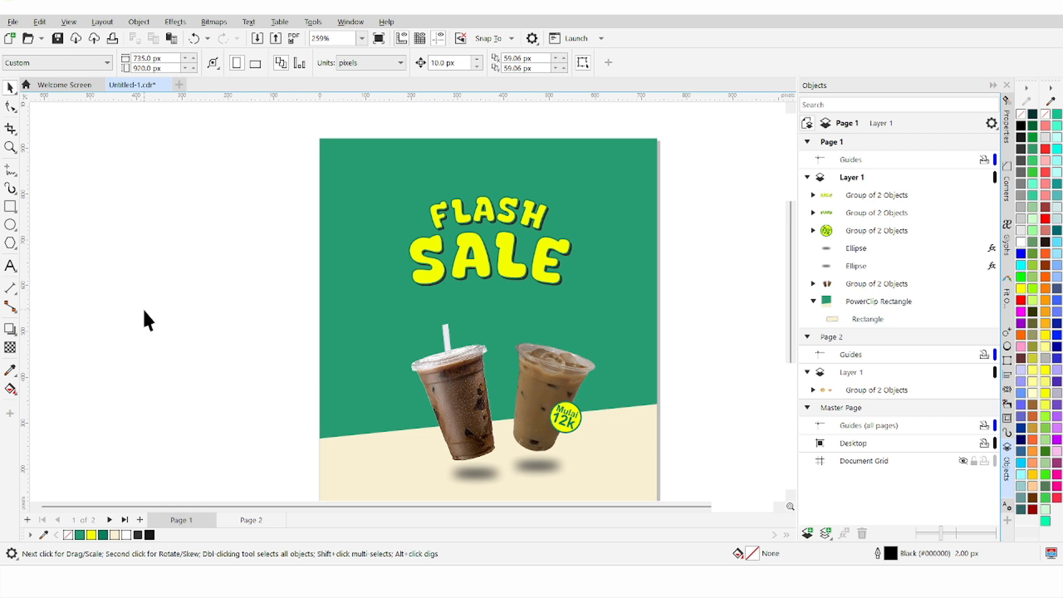
Step: With the Pen tool, draw the bolt's upper edges and long diagonal down to its tip
click(15, 172)
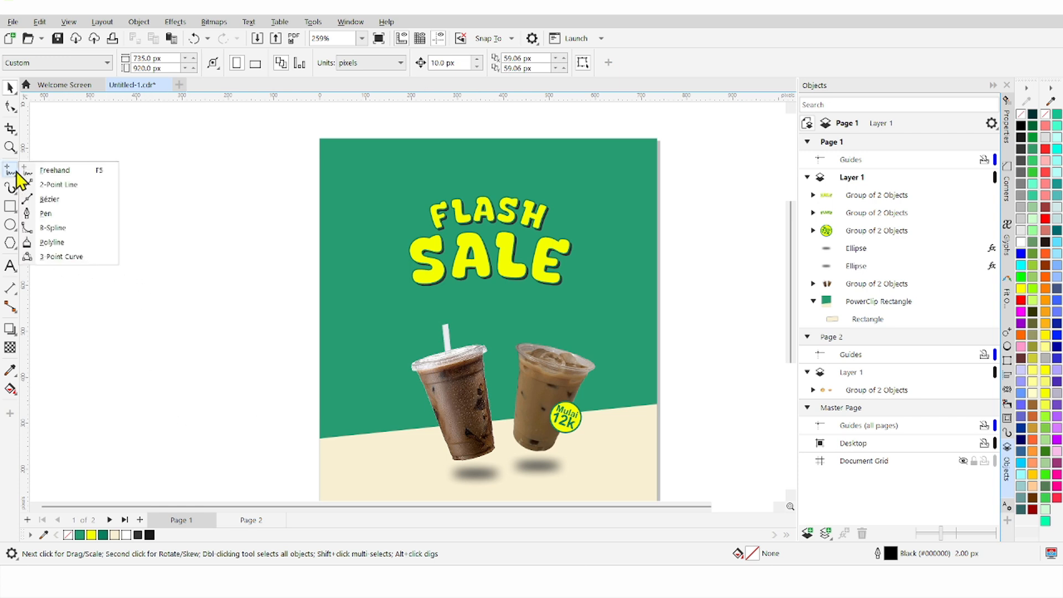
click(80, 214)
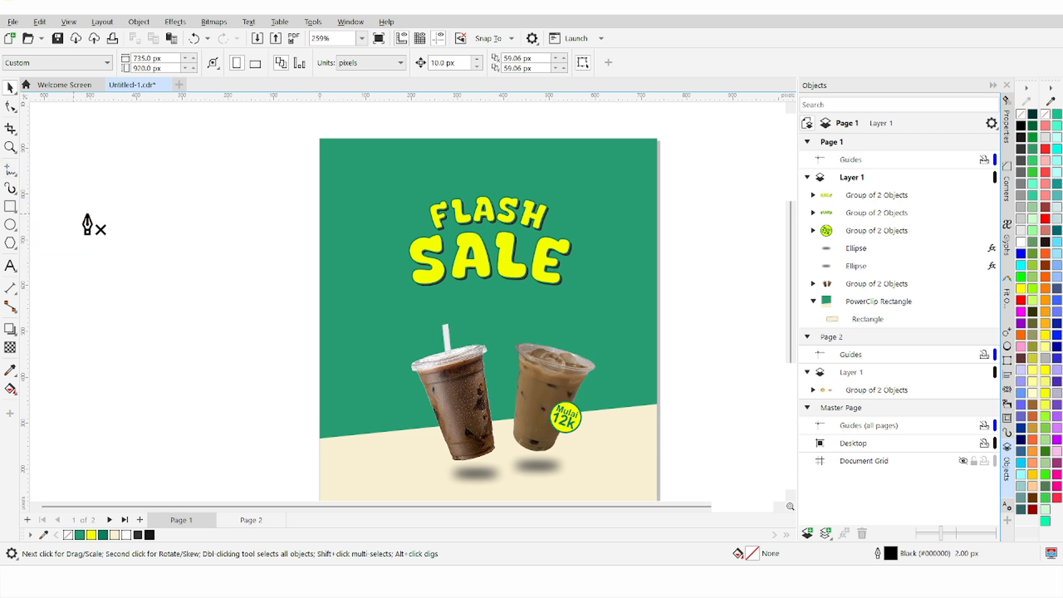
scroll(340, 199, down, 3)
scroll(354, 177, up, 4)
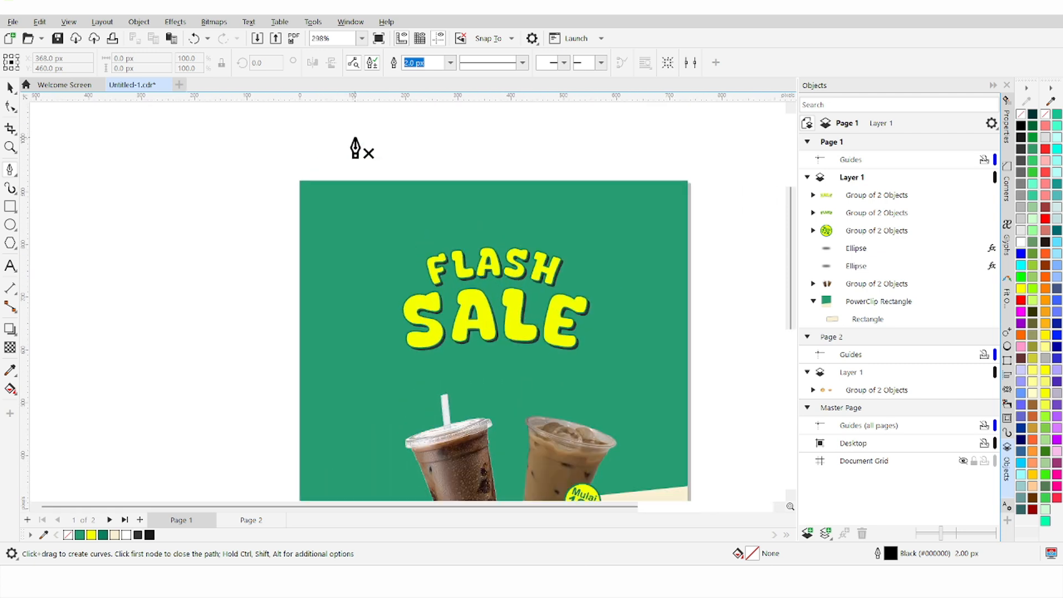
click(334, 160)
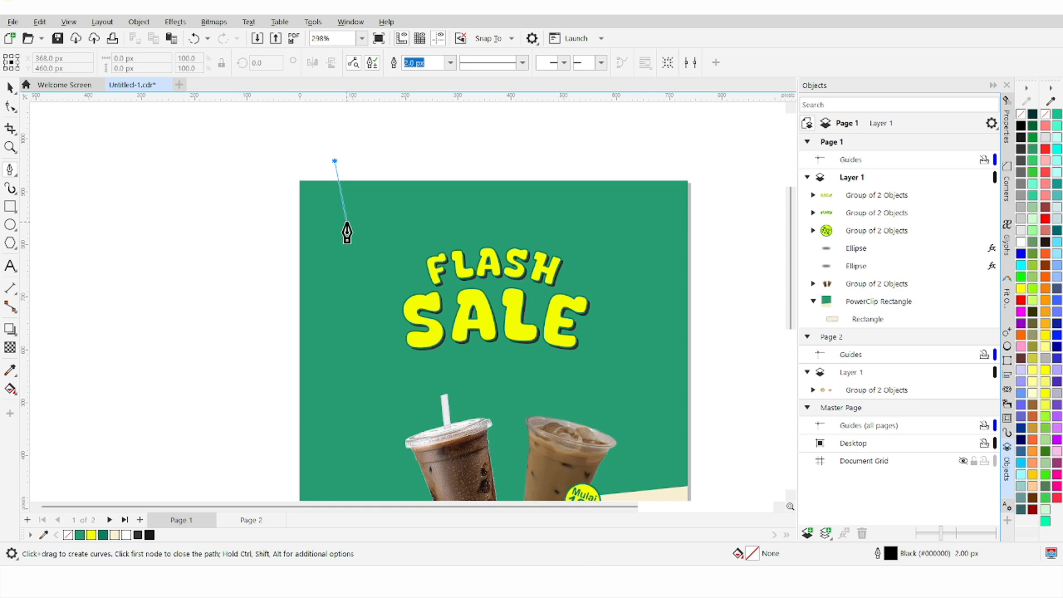
double_click(348, 219)
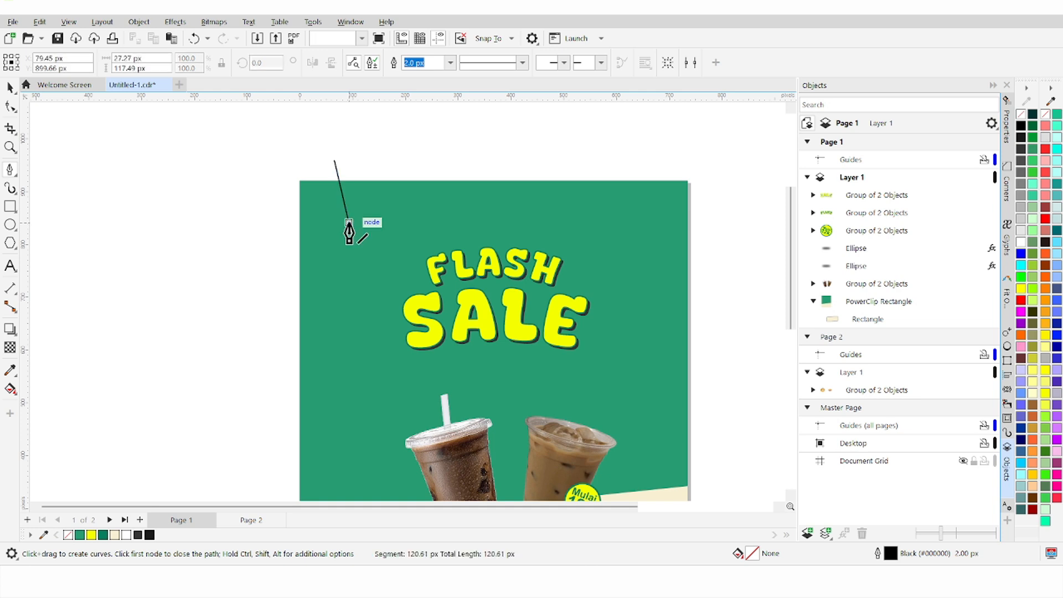
click(317, 223)
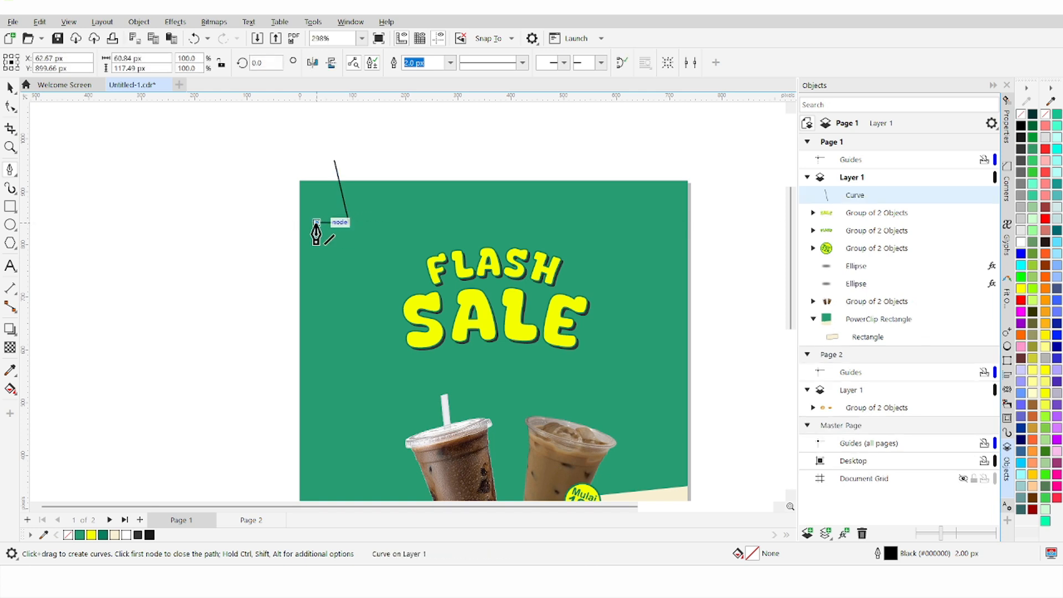
click(351, 284)
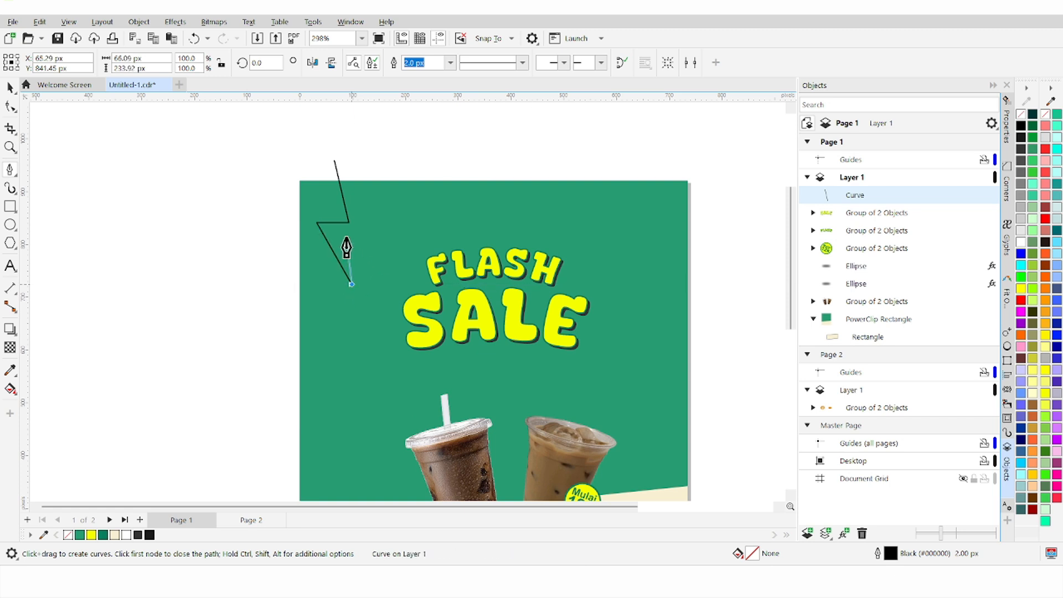
key(ctrl+z)
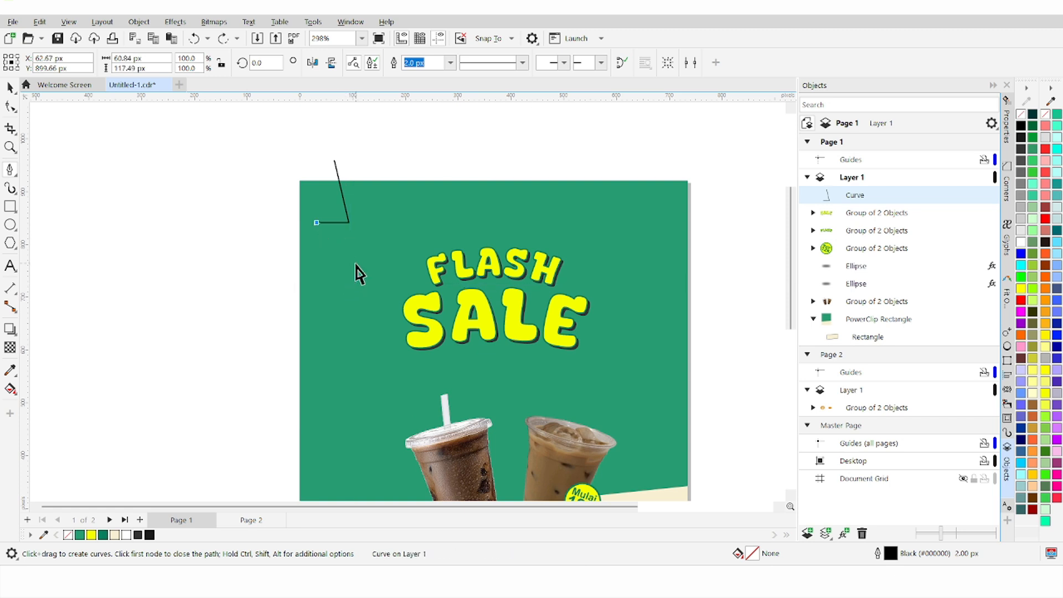
click(347, 300)
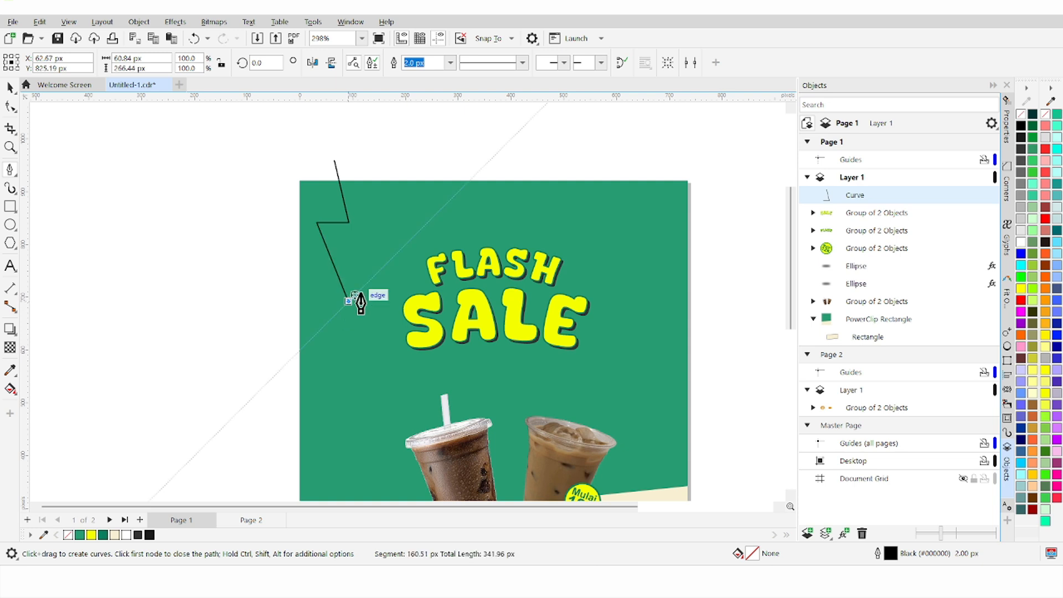
Step: Draw the bolt's inner step and return edge, then close the path at its start node
click(336, 235)
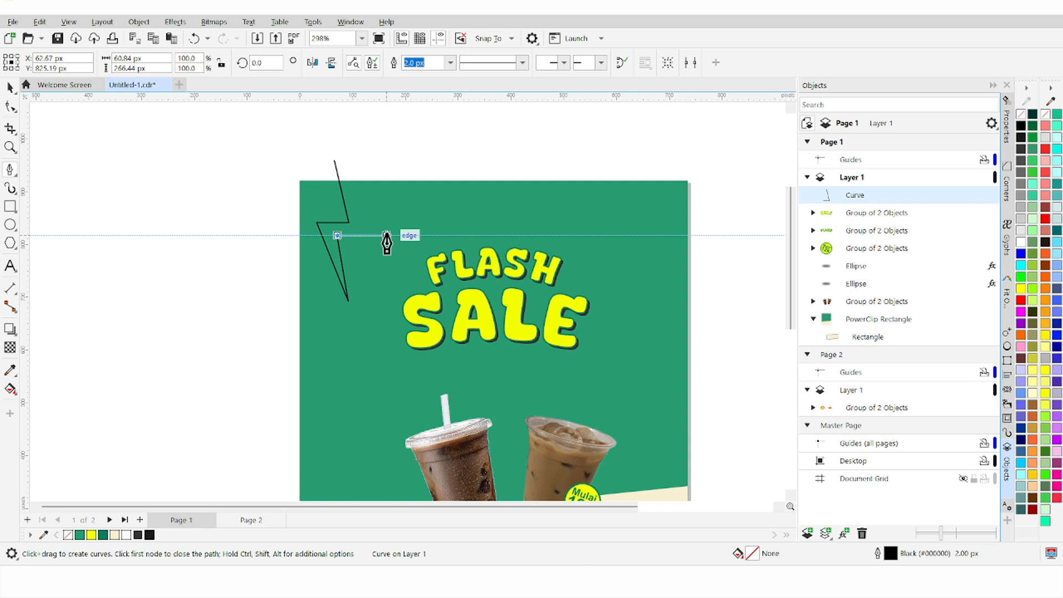
click(384, 236)
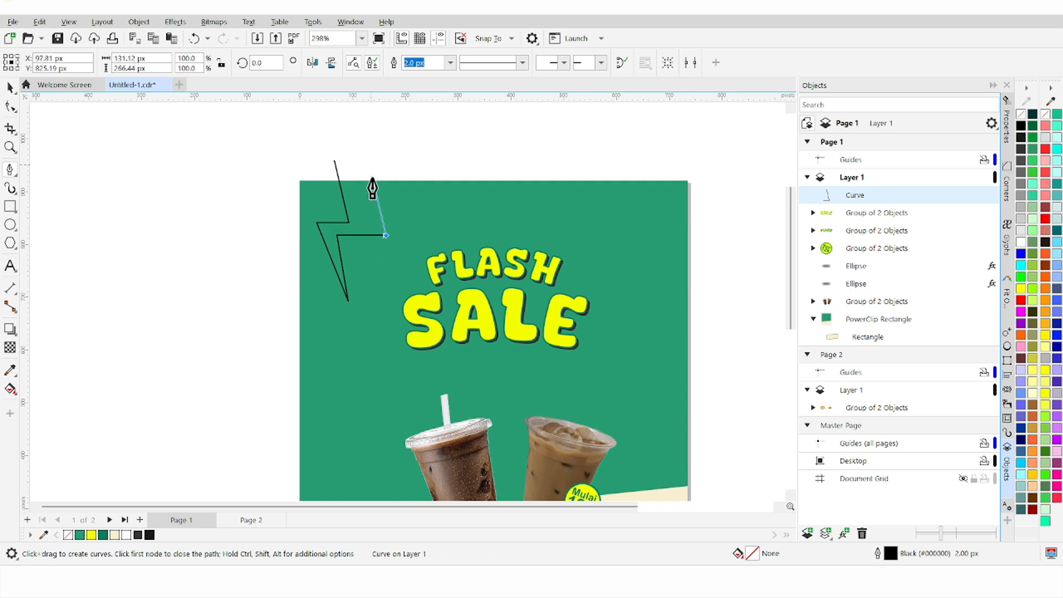
key(ctrl+z)
key(ctrl+z)
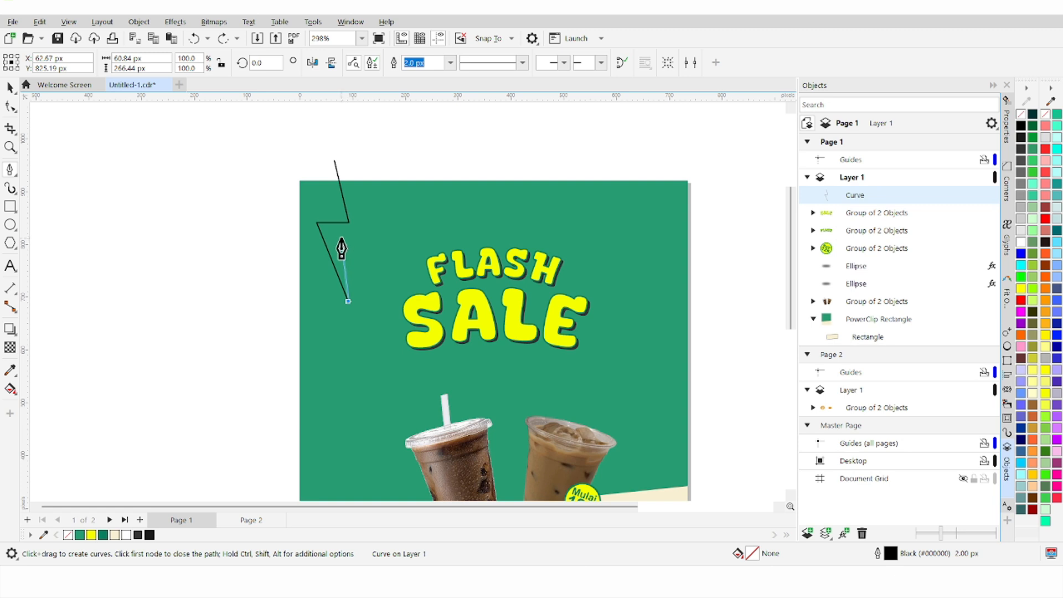
click(341, 238)
click(379, 238)
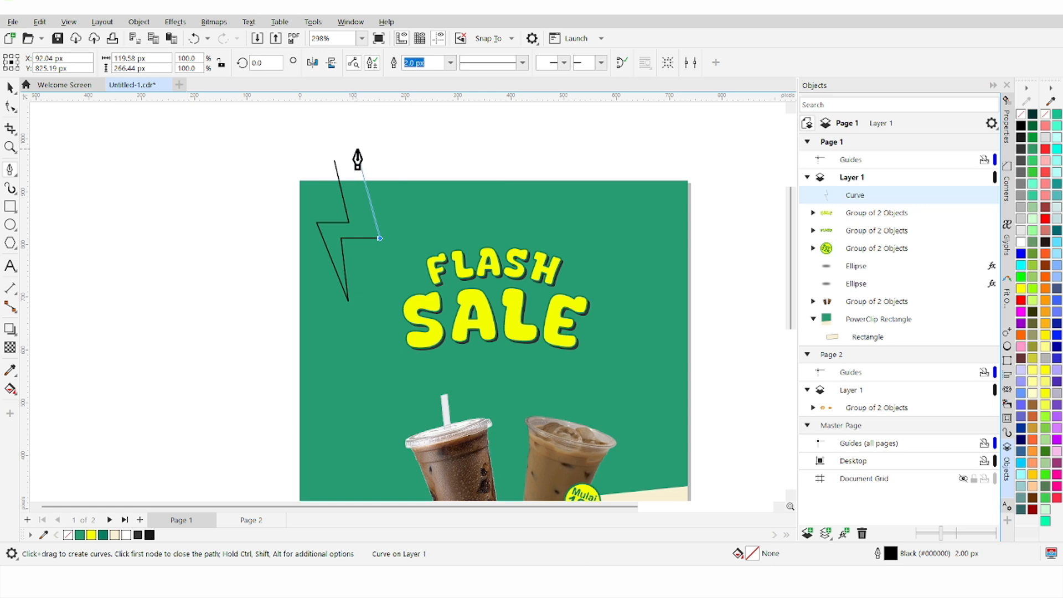
key(ctrl+z)
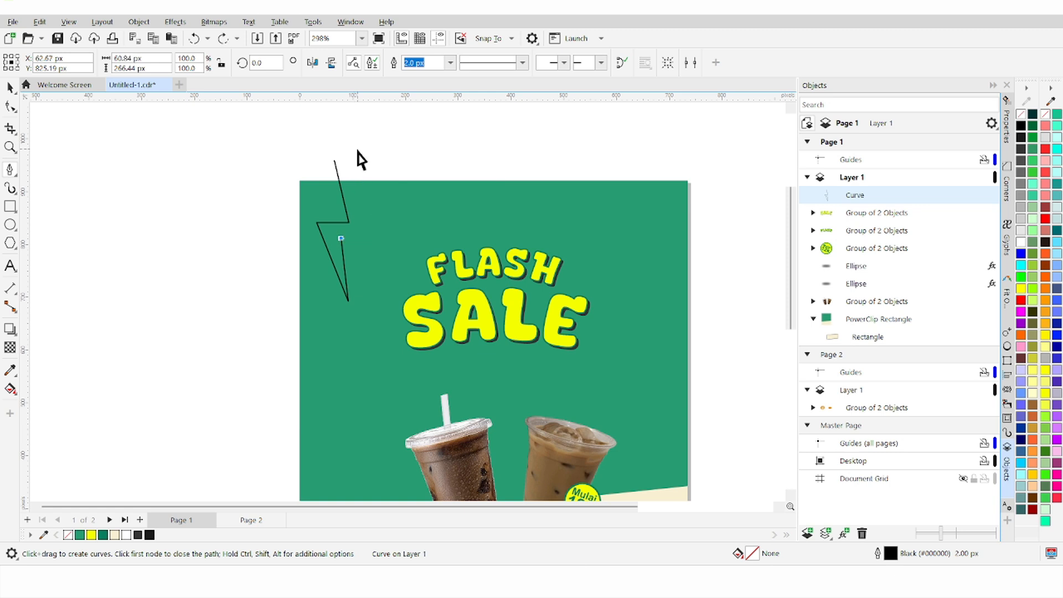
click(372, 239)
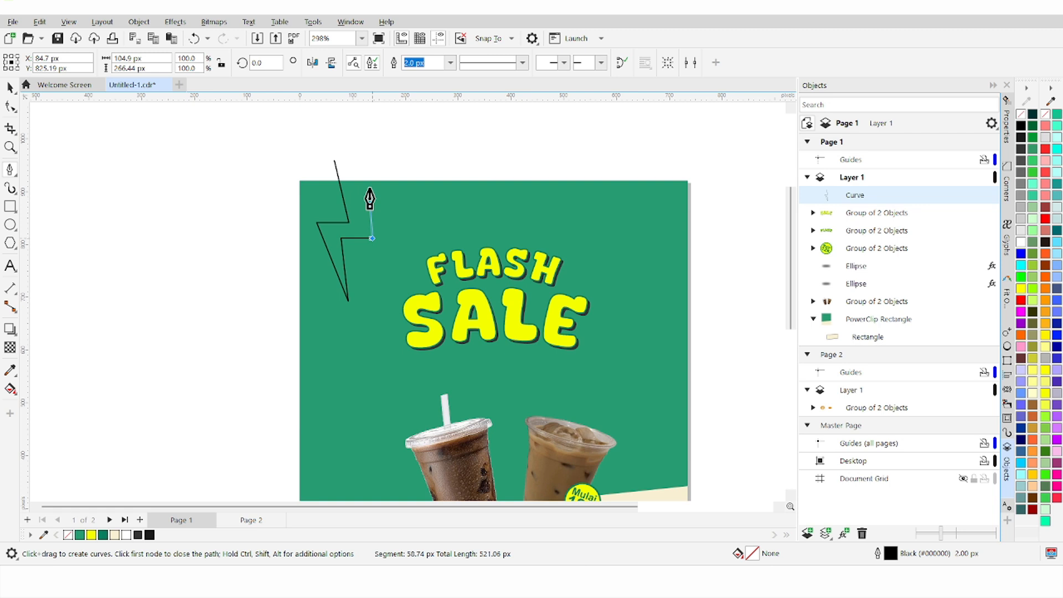
click(357, 158)
scroll(335, 161, up, 2)
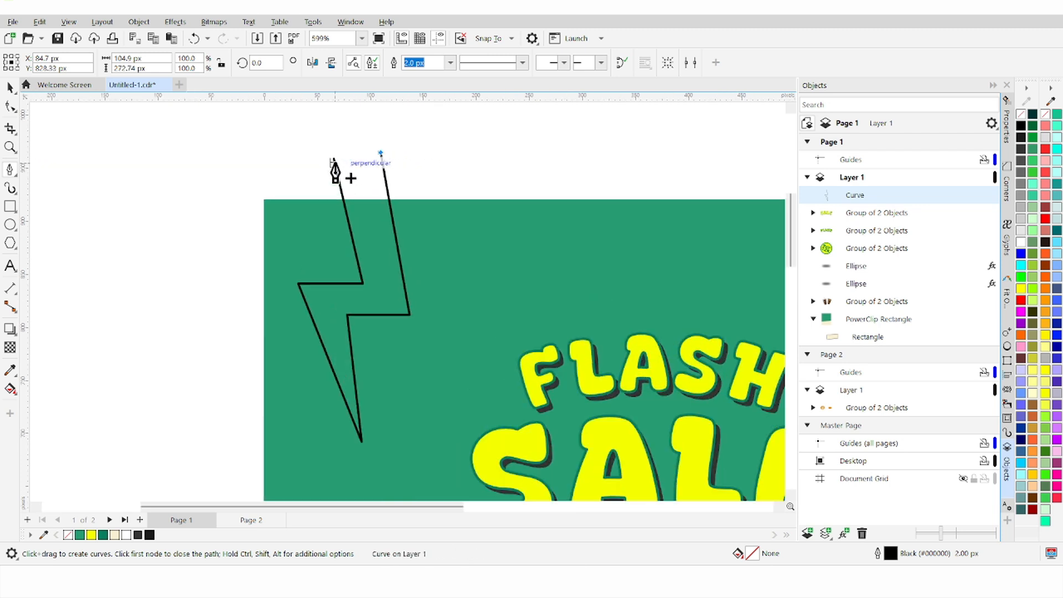
scroll(335, 172, up, 1)
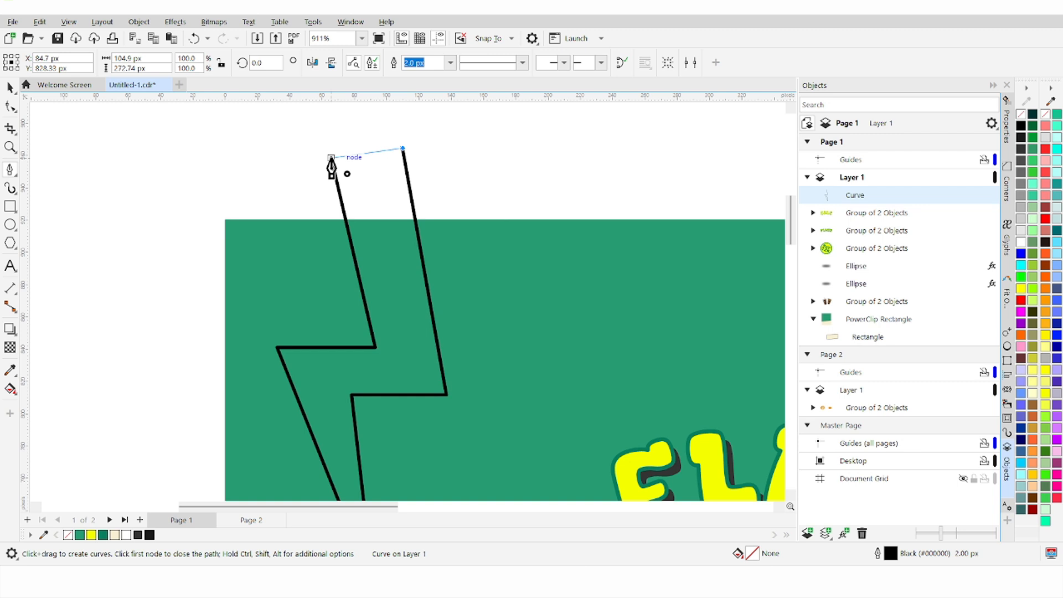
click(331, 159)
scroll(299, 191, down, 2)
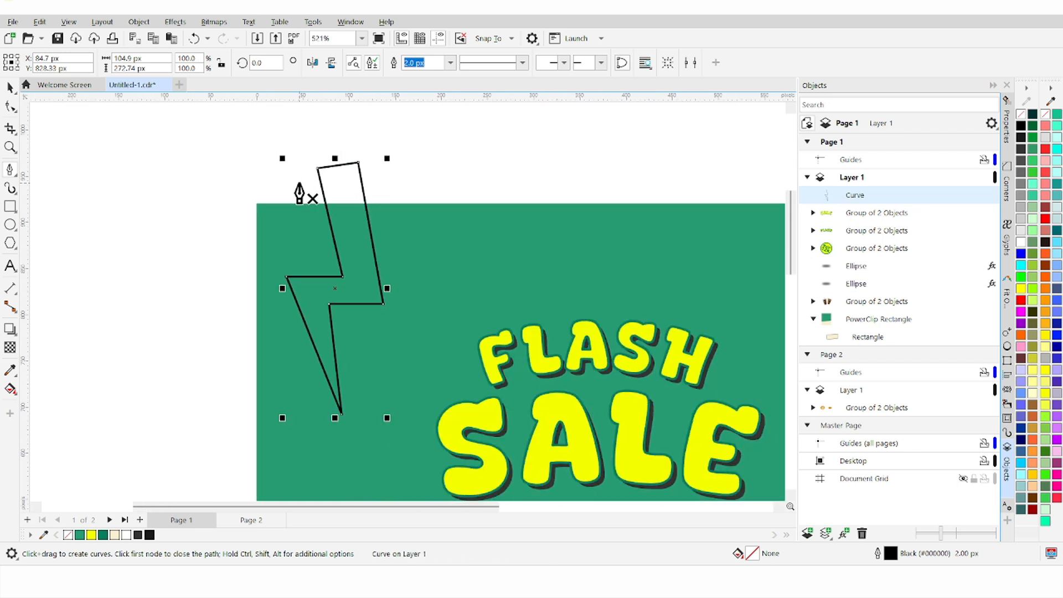
Step: Nudge the lightning-bolt outline right and down onto the poster left of FLASH SALE
click(10, 87)
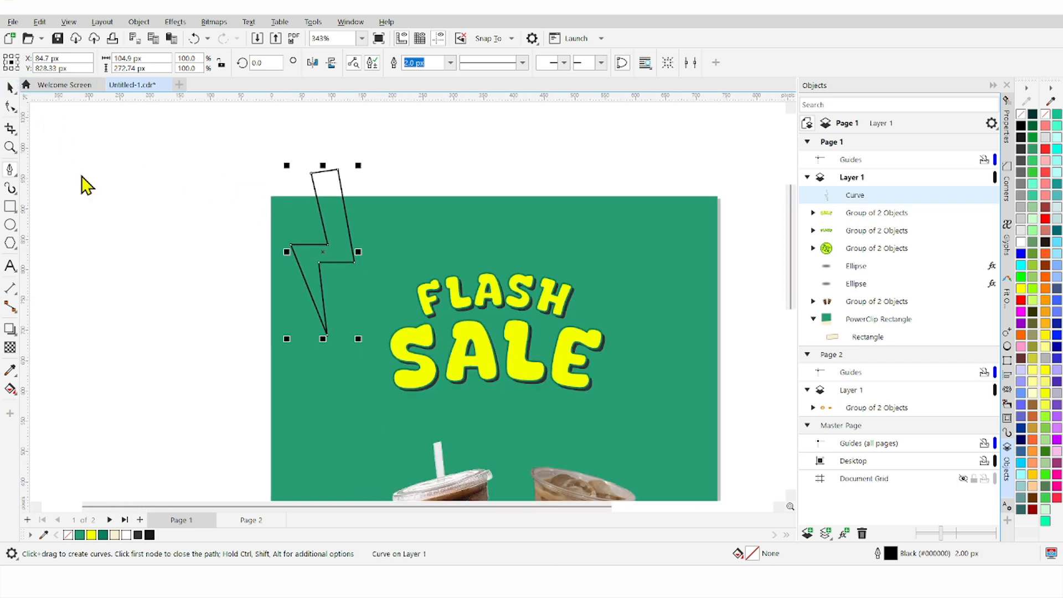
click(254, 263)
click(314, 248)
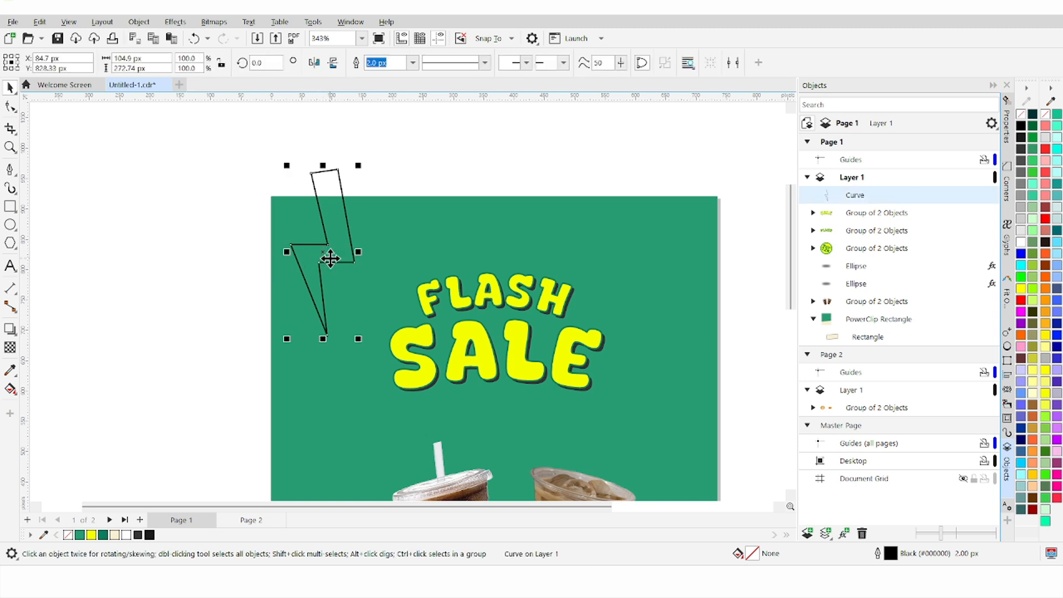
key(Right)
key(Right)
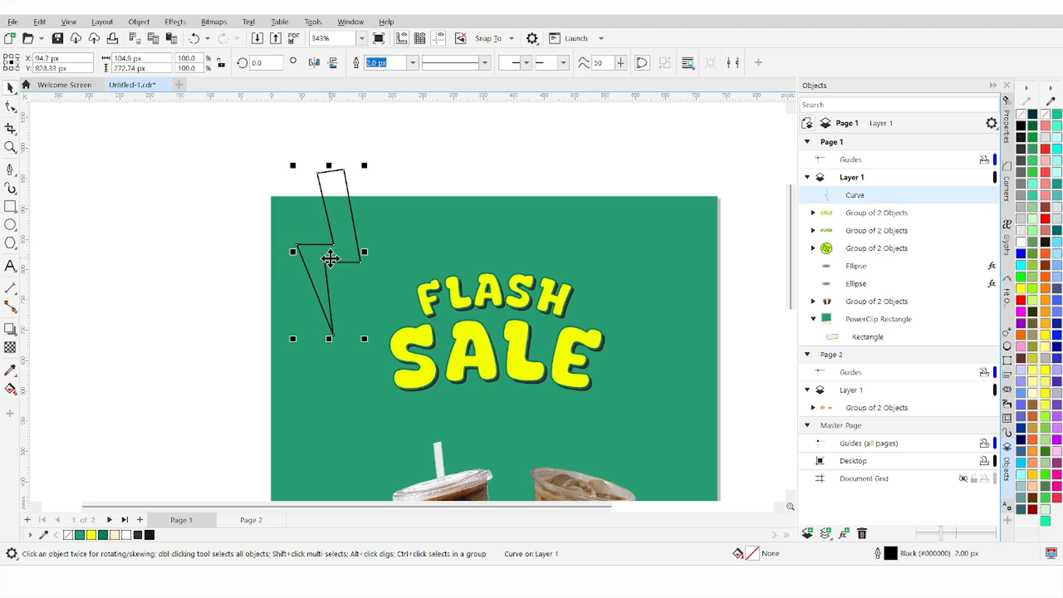
key(Right)
key(Right)
key(Right)
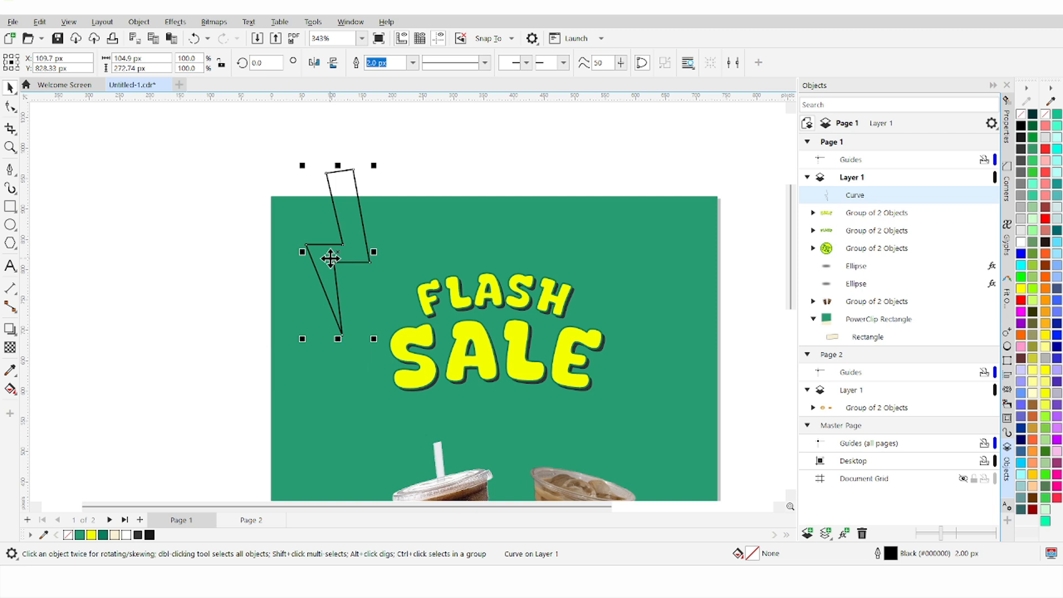
key(Right)
key(Right)
key(Right)
key(Right)
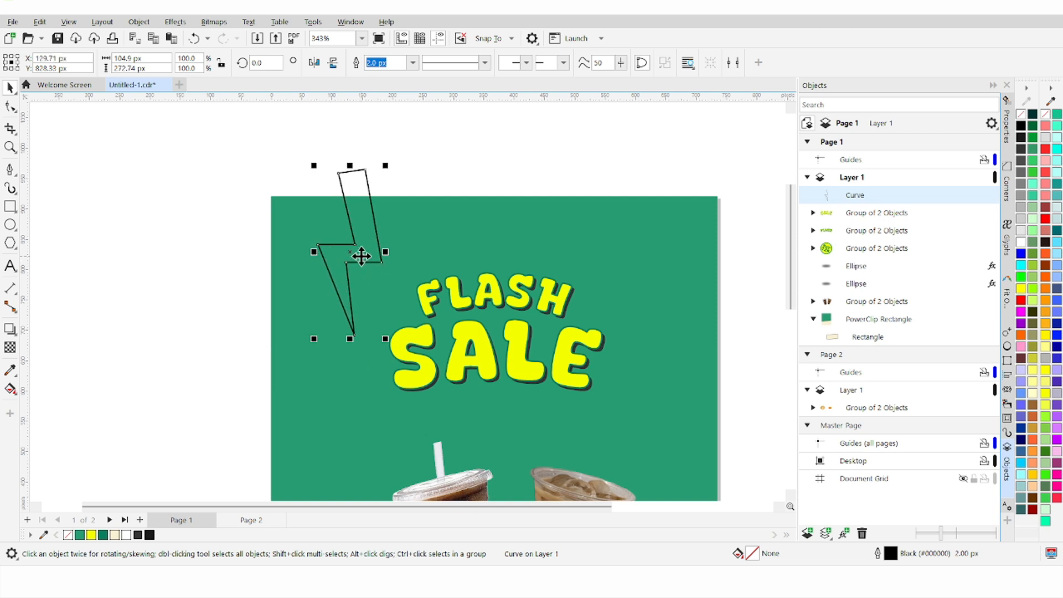
drag(364, 251, 363, 262)
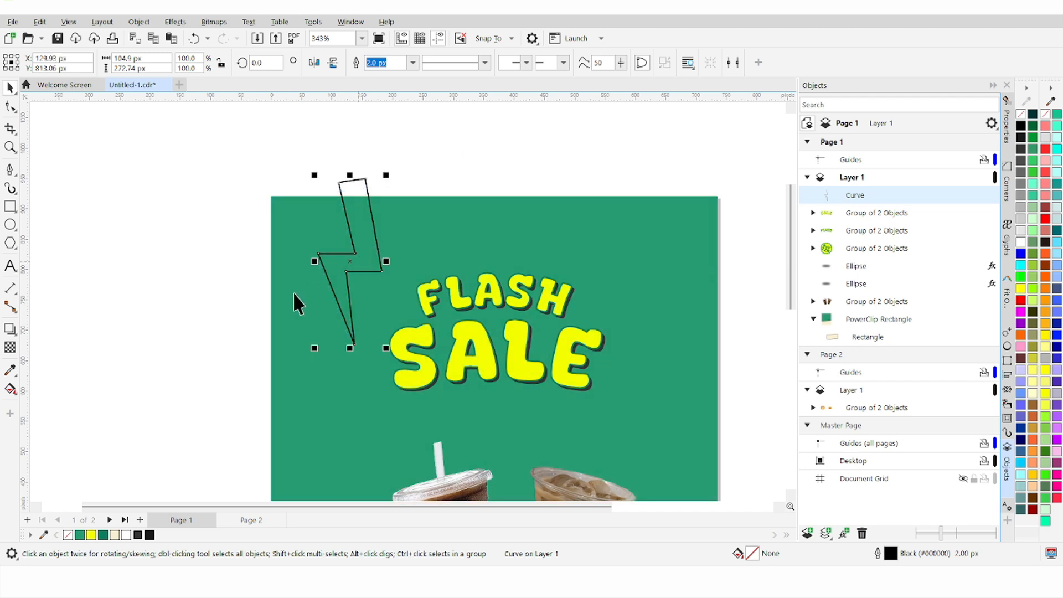
Step: Smart Fill the inside of the bolt outline, then delete the original outline curve
click(11, 389)
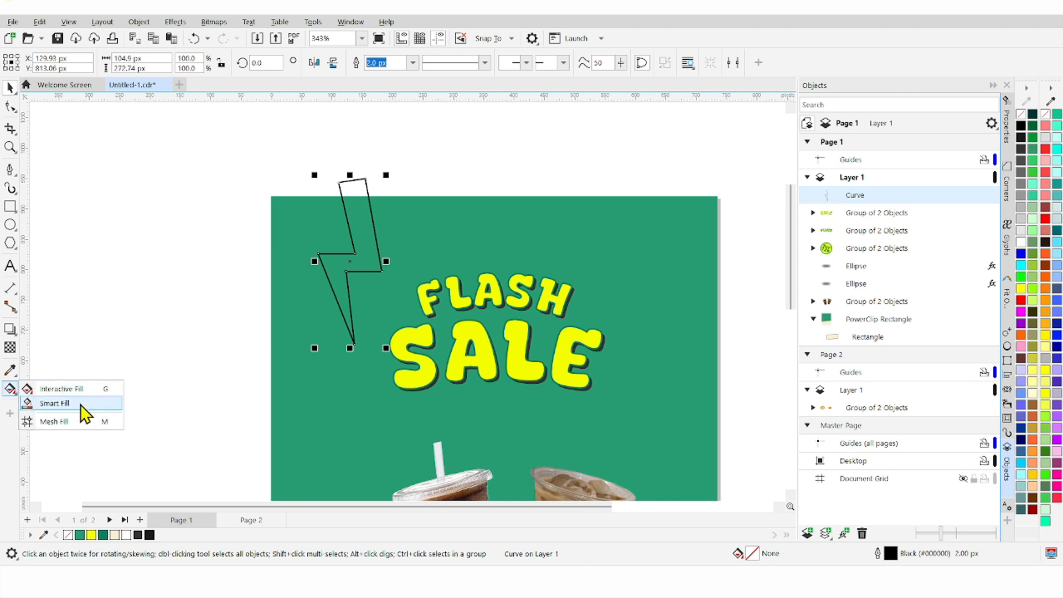
click(55, 403)
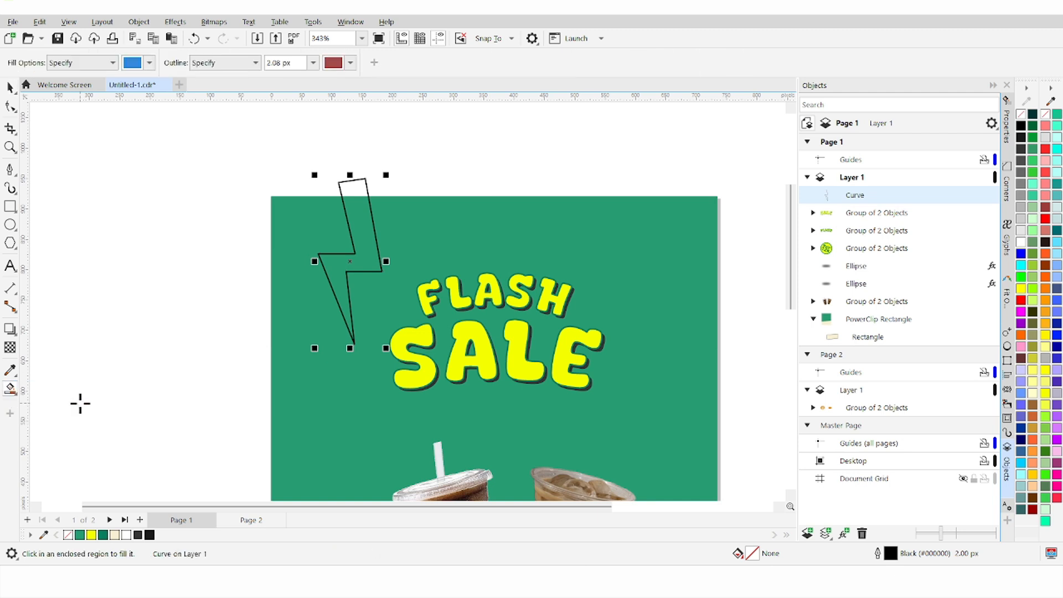
click(369, 263)
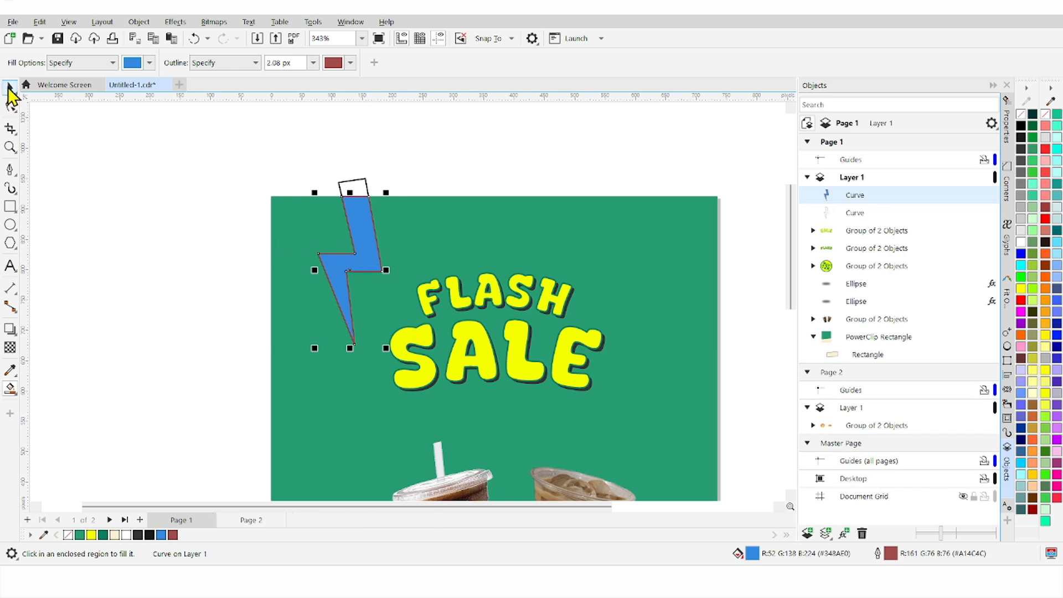
click(9, 88)
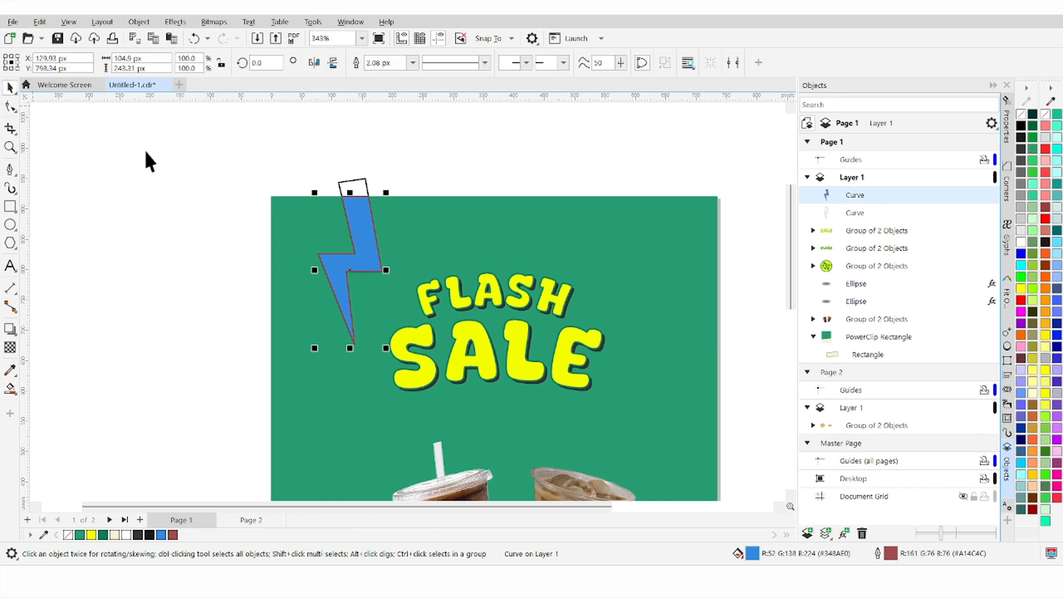
click(362, 177)
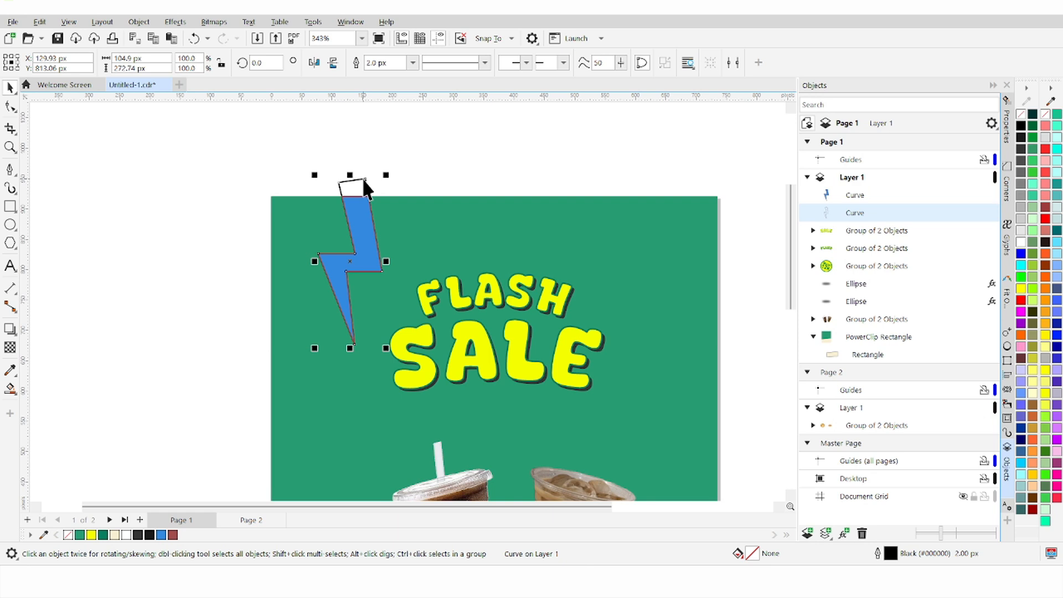
key(Delete)
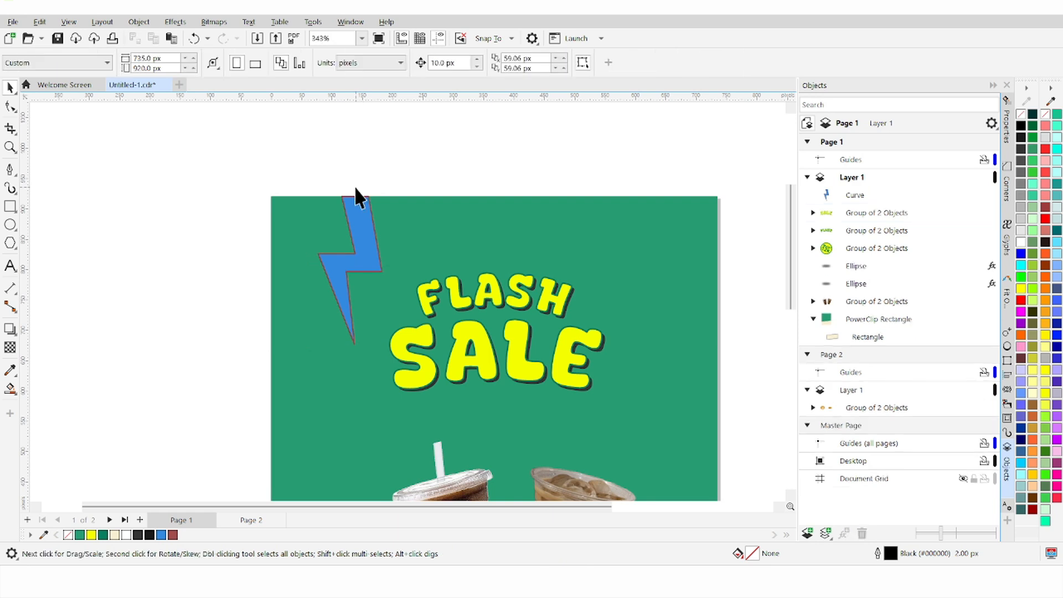
Step: Give the new bolt a yellow fill and set its outline width to None
click(367, 244)
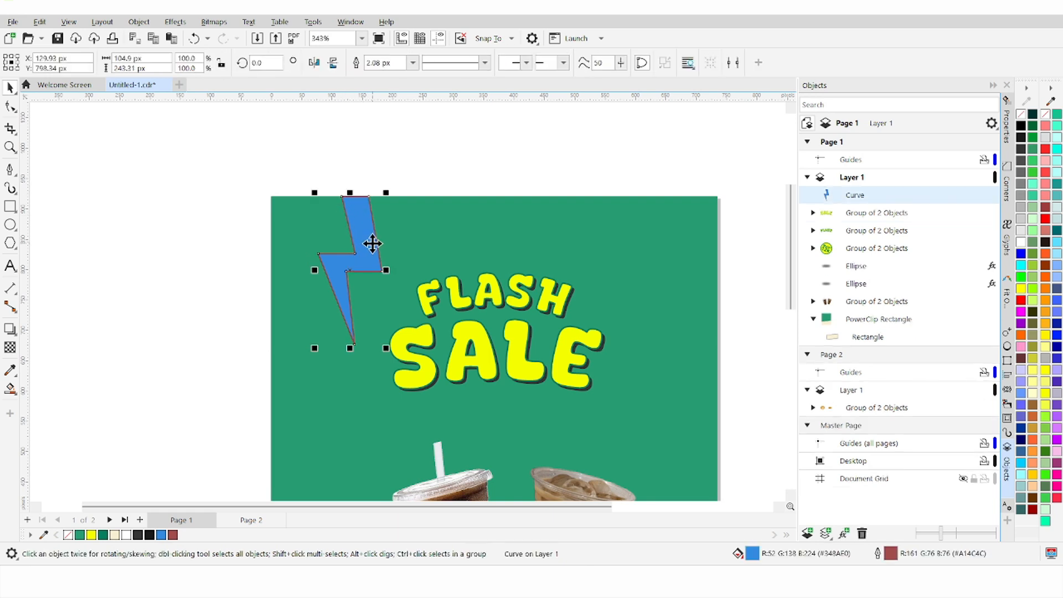
click(91, 534)
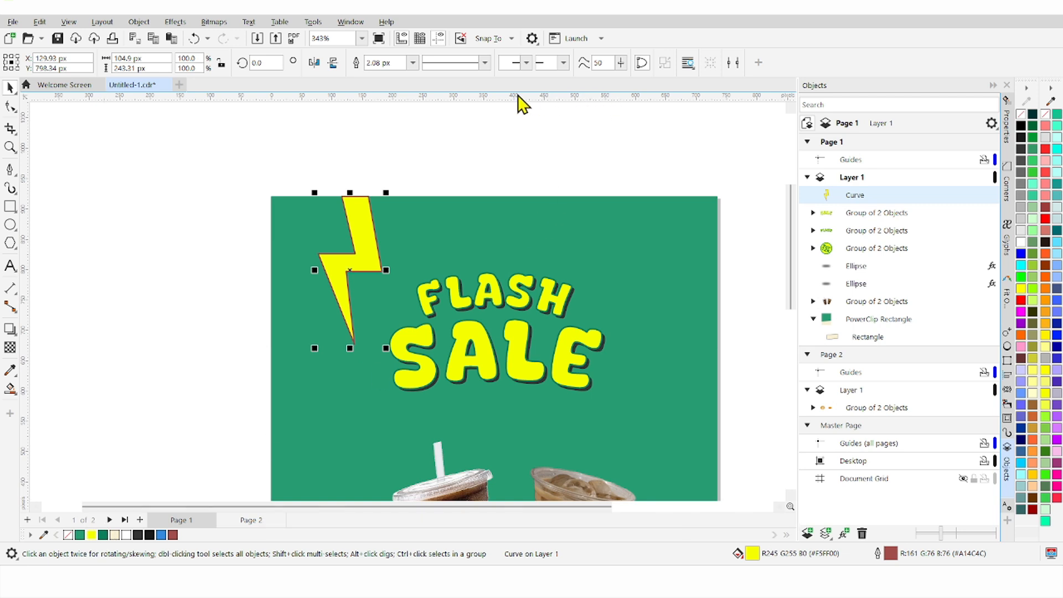
click(412, 62)
click(410, 76)
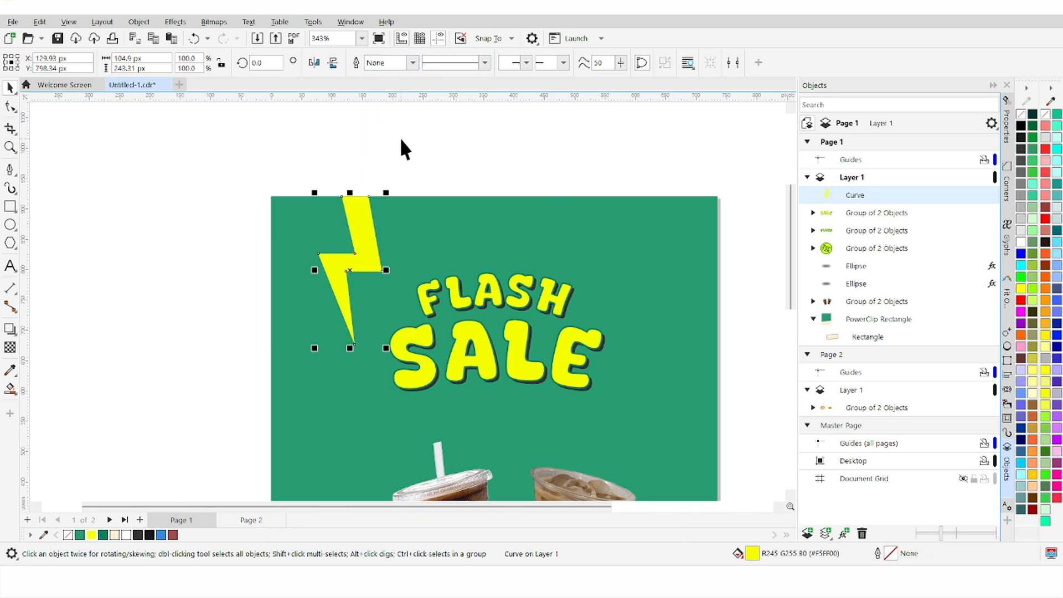
click(397, 153)
click(359, 253)
Step: Duplicate the bolt to the right of FLASH SALE, mirror it horizontally, and top-align both bolts
key(ctrl+v)
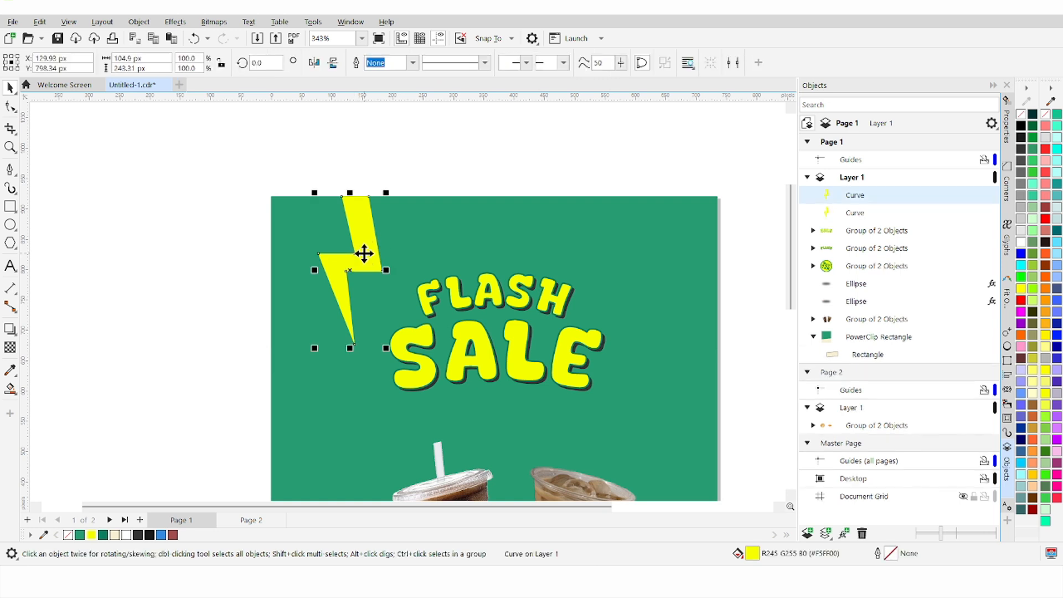
drag(364, 254, 639, 261)
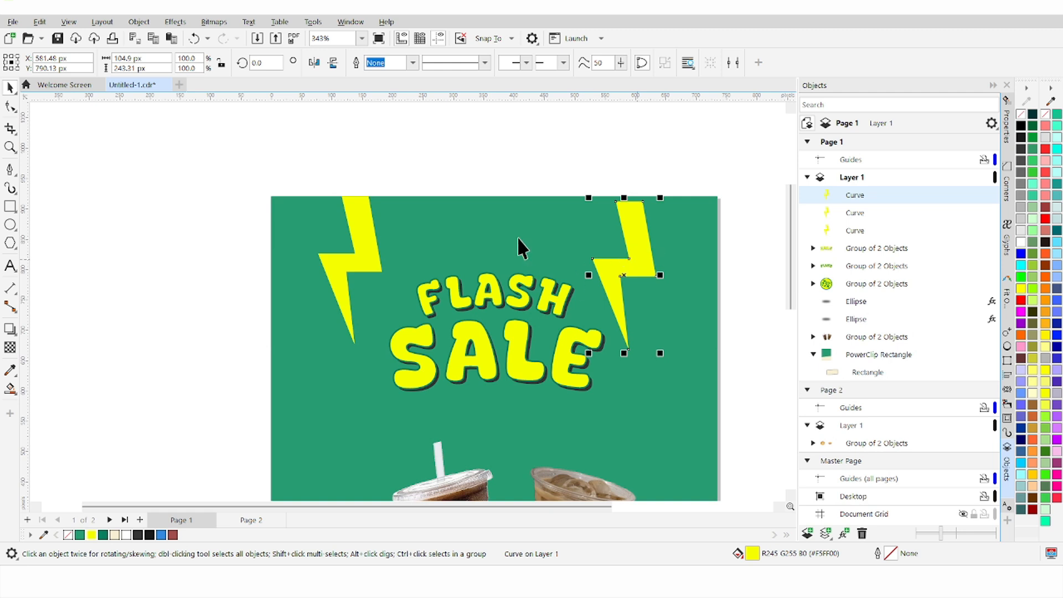
click(314, 63)
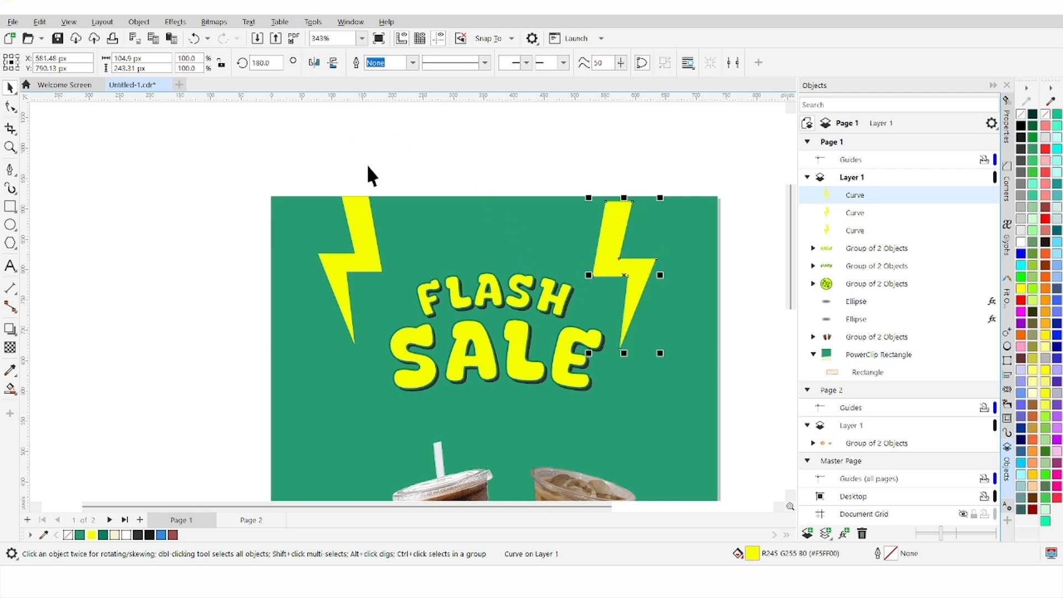
shift+click(357, 226)
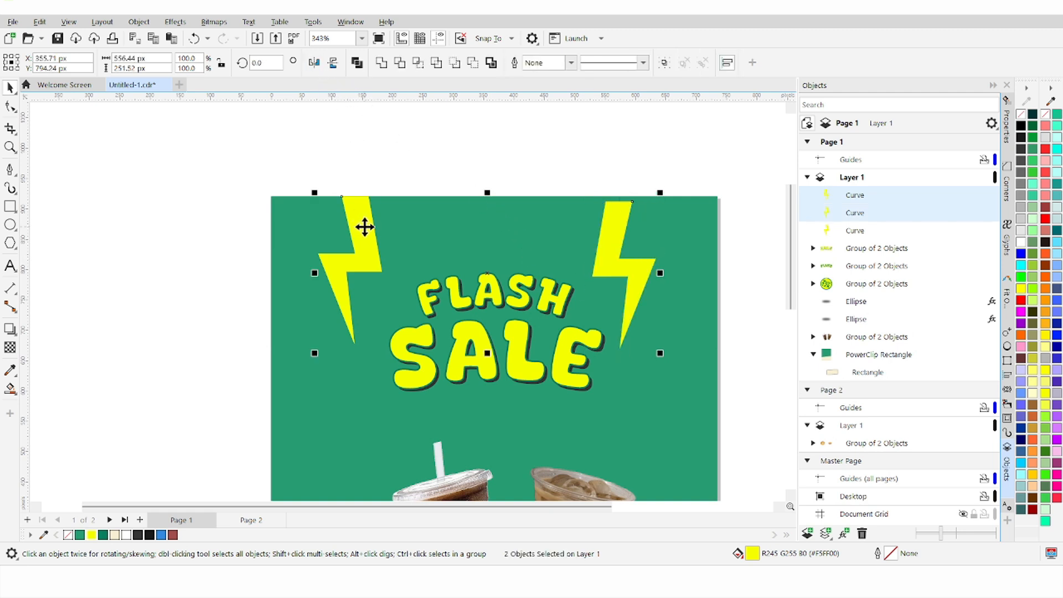
key(t)
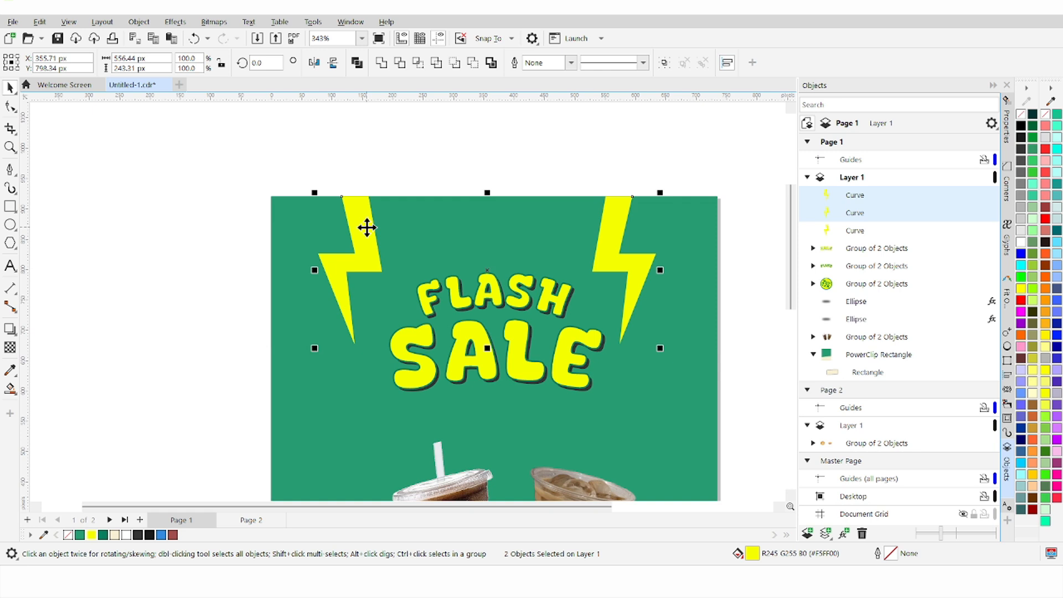
click(527, 153)
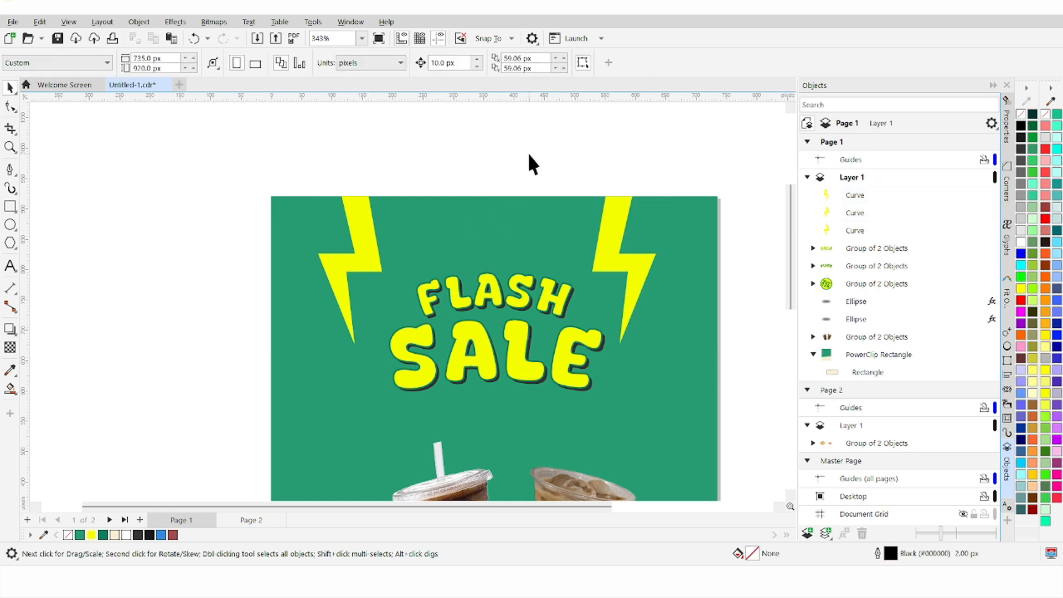
Step: Paste another bolt copy beside SALE and scale it down to 33.5%
click(619, 260)
key(ctrl+v)
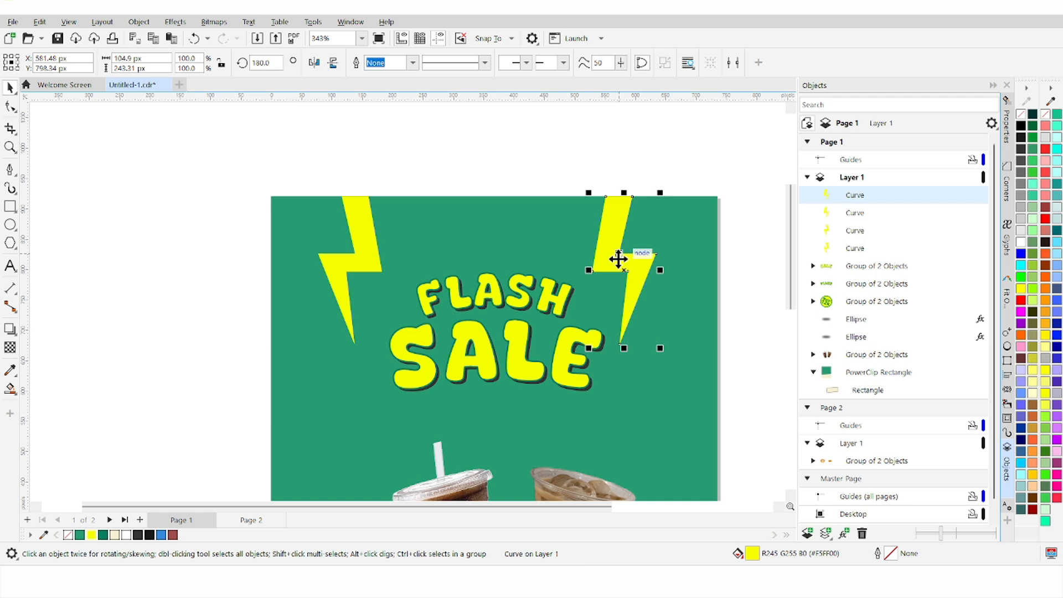
drag(619, 259, 675, 334)
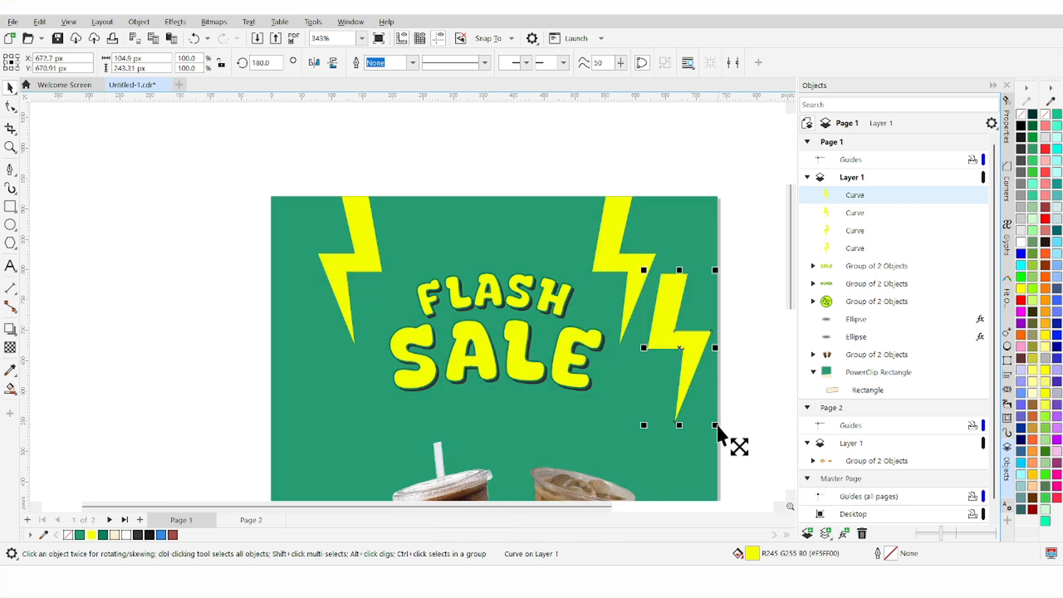
drag(716, 425, 662, 327)
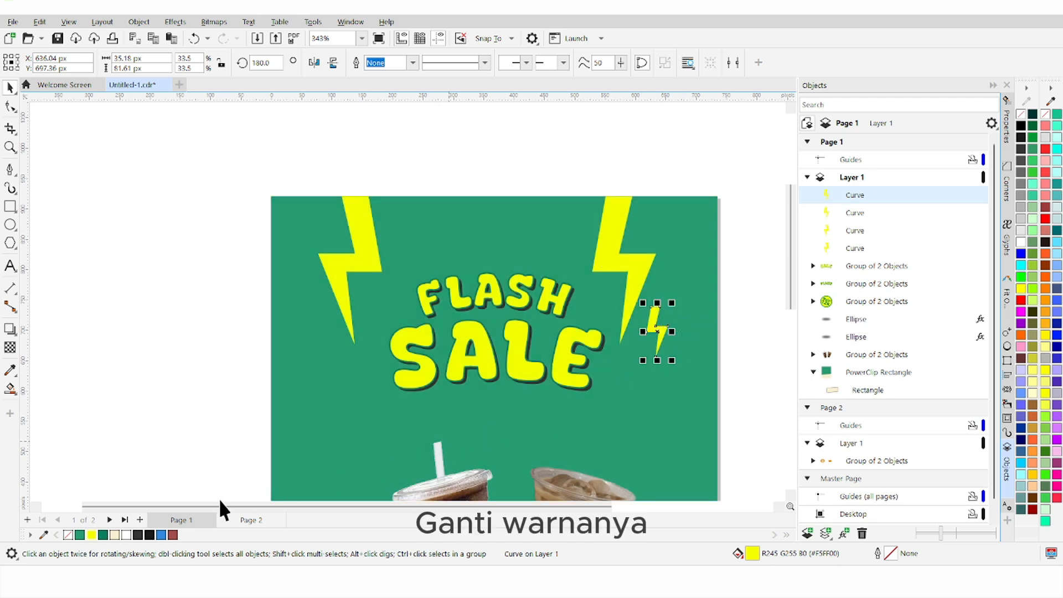
Step: Make the small bolt white and place a horizontally mirrored copy left of SALE
click(126, 536)
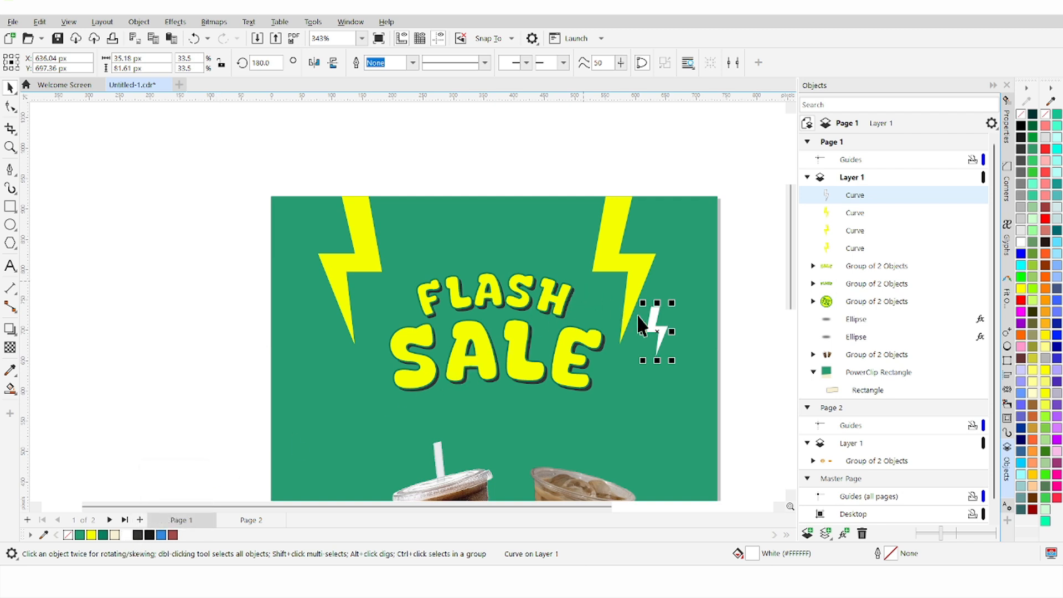
drag(657, 322, 325, 331)
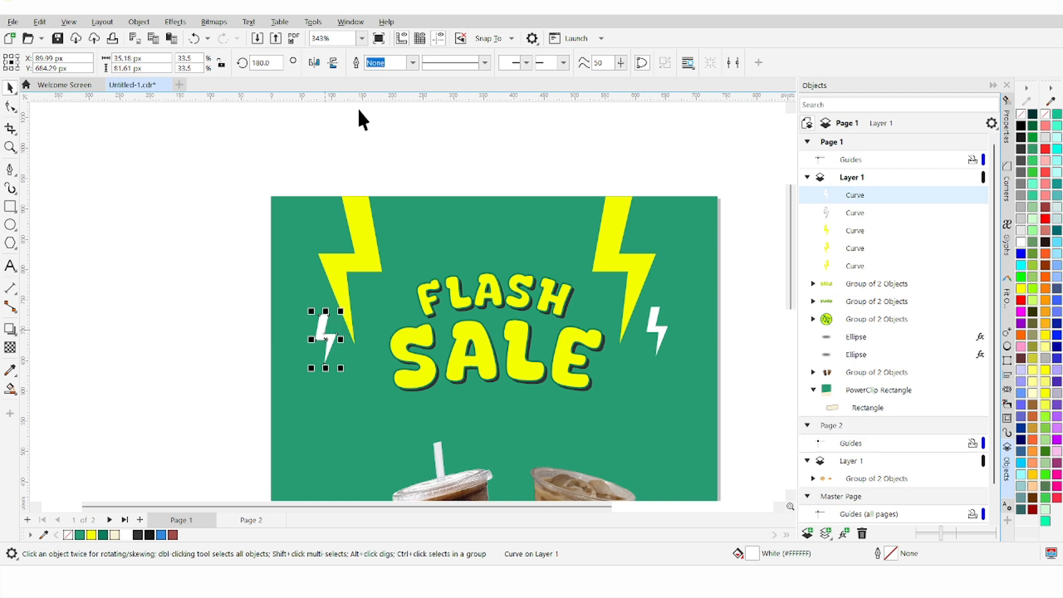
click(315, 64)
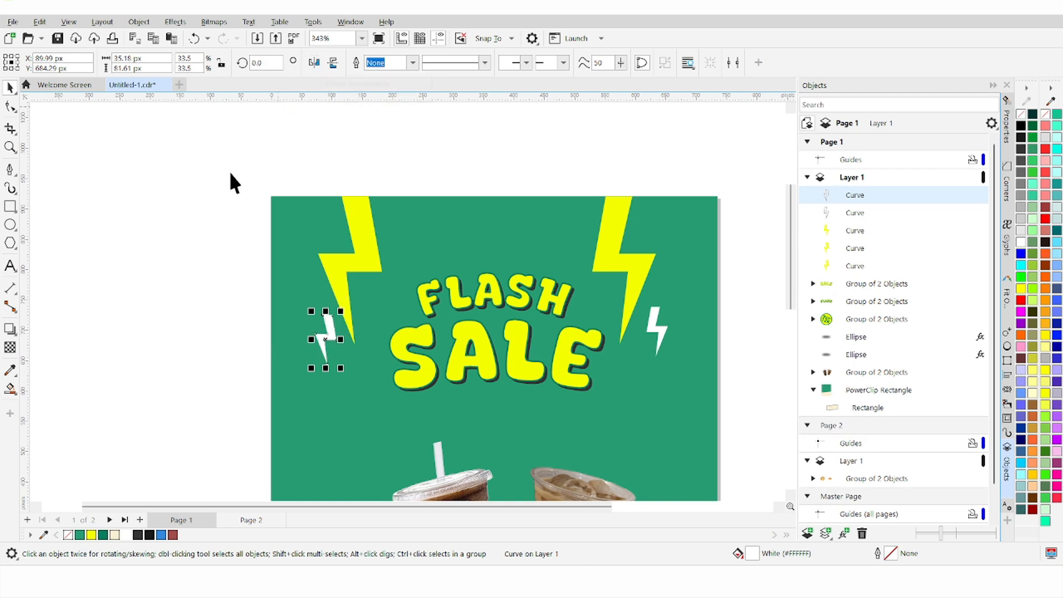
shift+click(661, 341)
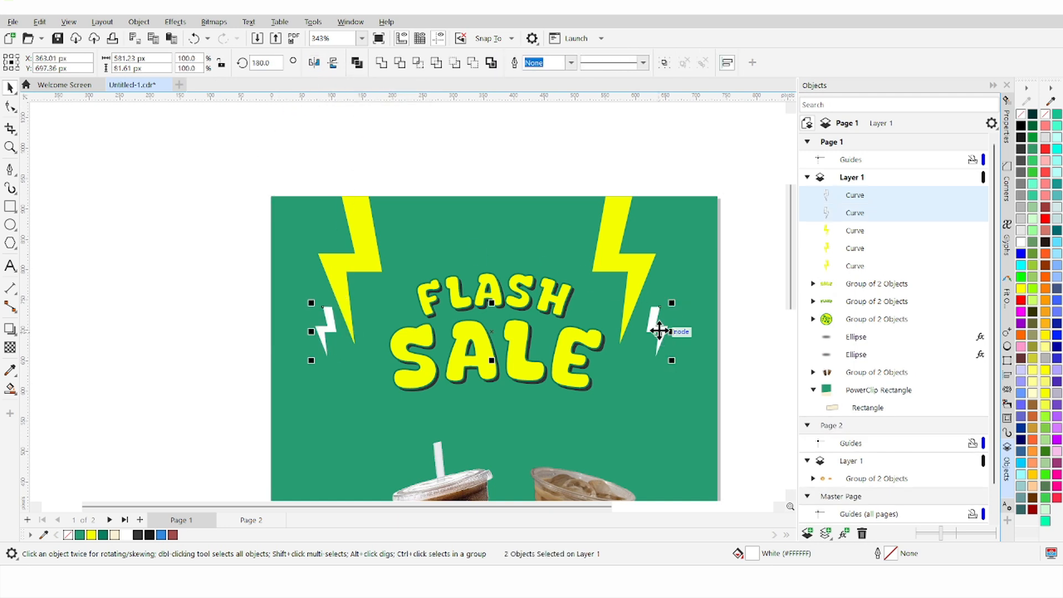
click(168, 322)
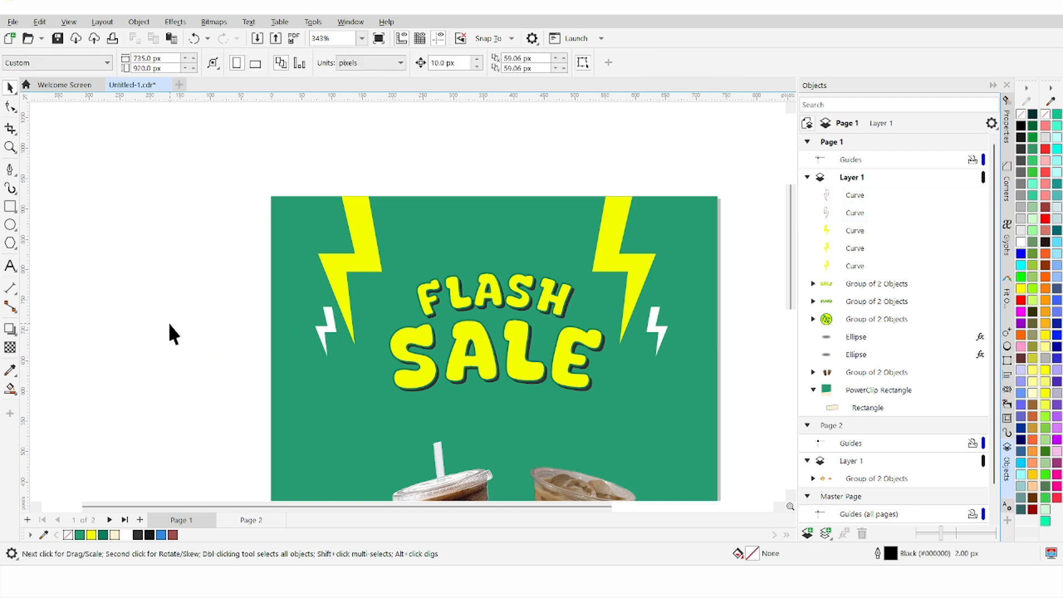
Step: Go to Page 2 and ungroup the two bread images
scroll(453, 268, down, 5)
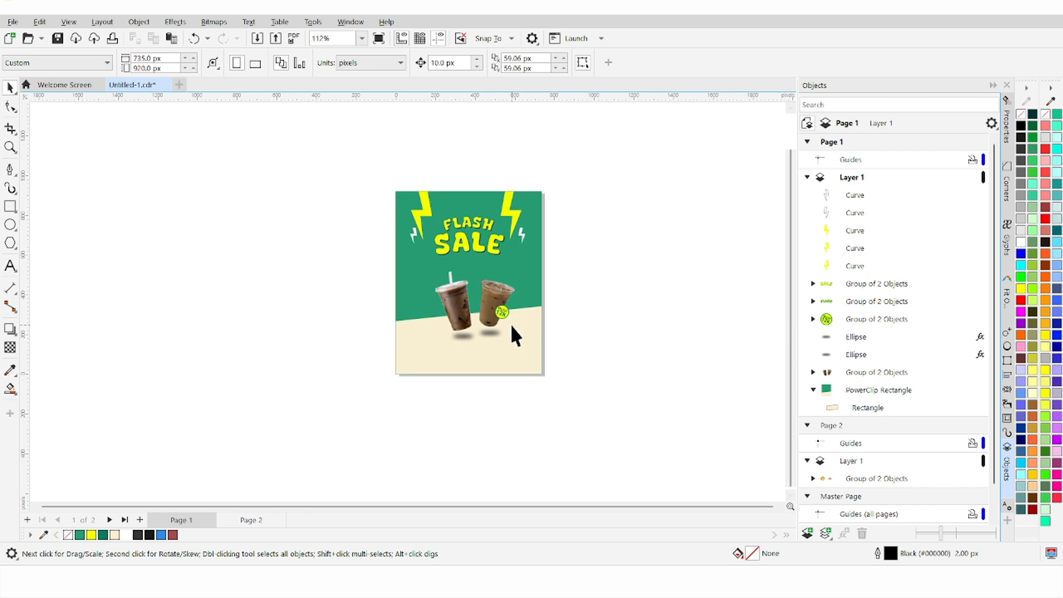
scroll(503, 327, up, 3)
scroll(500, 324, up, 1)
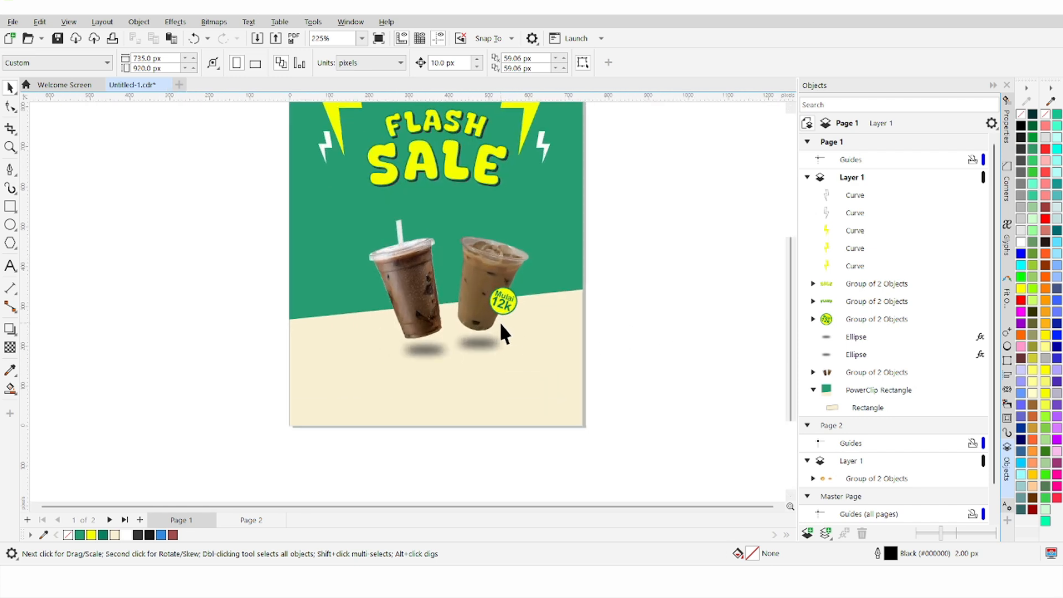
click(248, 523)
click(384, 162)
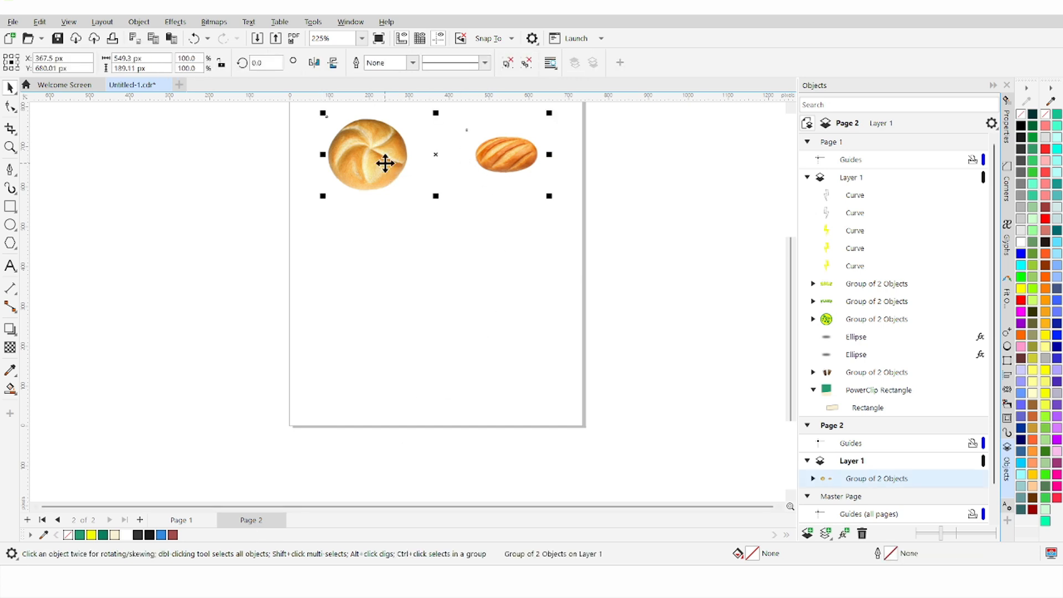
key(ctrl+u)
Step: Move the round bun onto the poster's lower left and shrink it to about 101.8 px
click(385, 214)
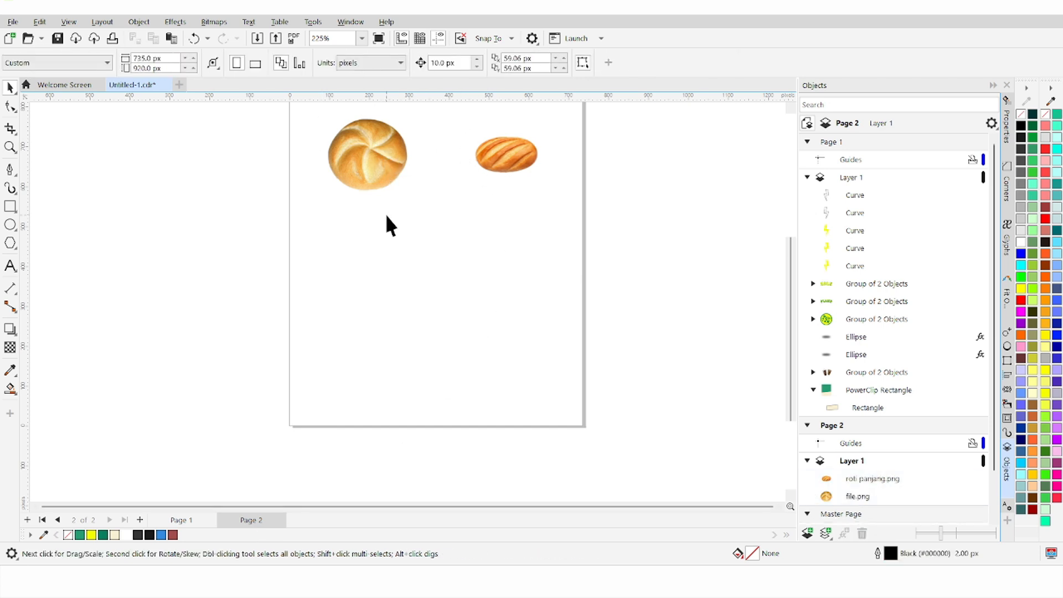
drag(361, 168, 344, 369)
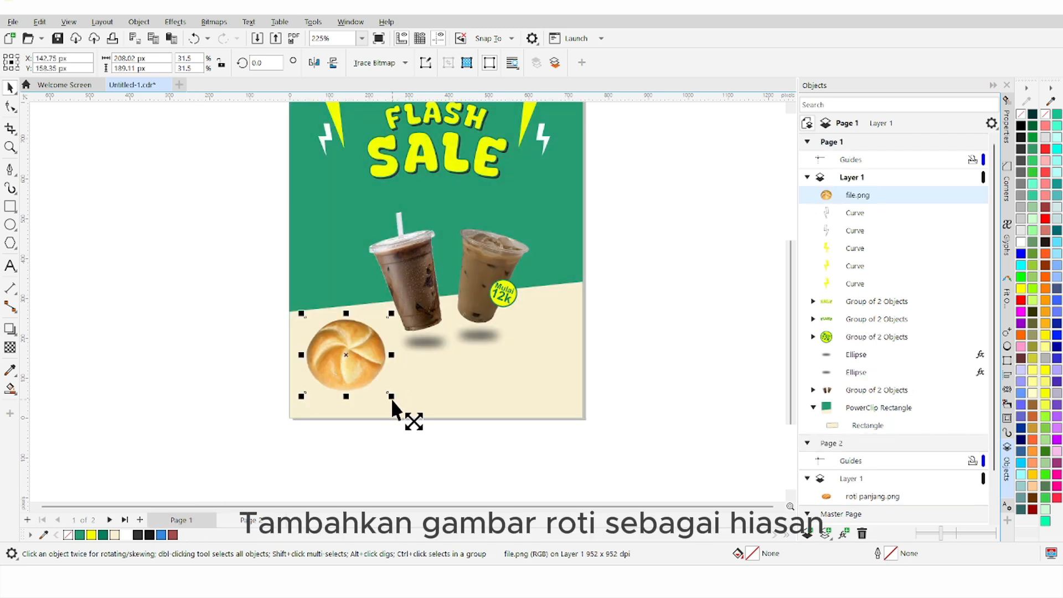
drag(391, 396, 360, 377)
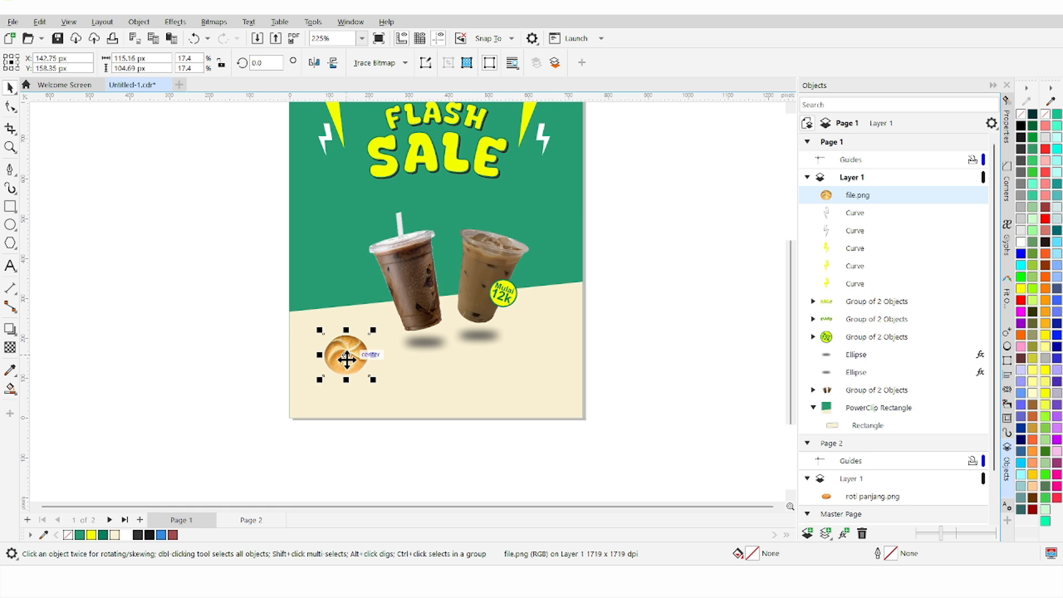
drag(347, 359, 327, 323)
scroll(340, 254, down, 2)
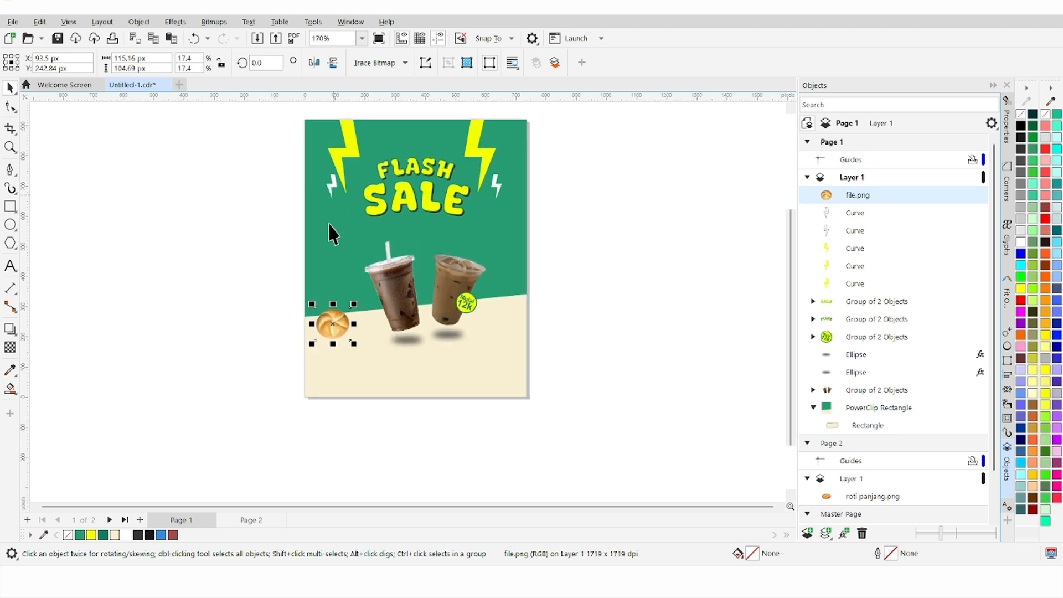
scroll(327, 304, up, 6)
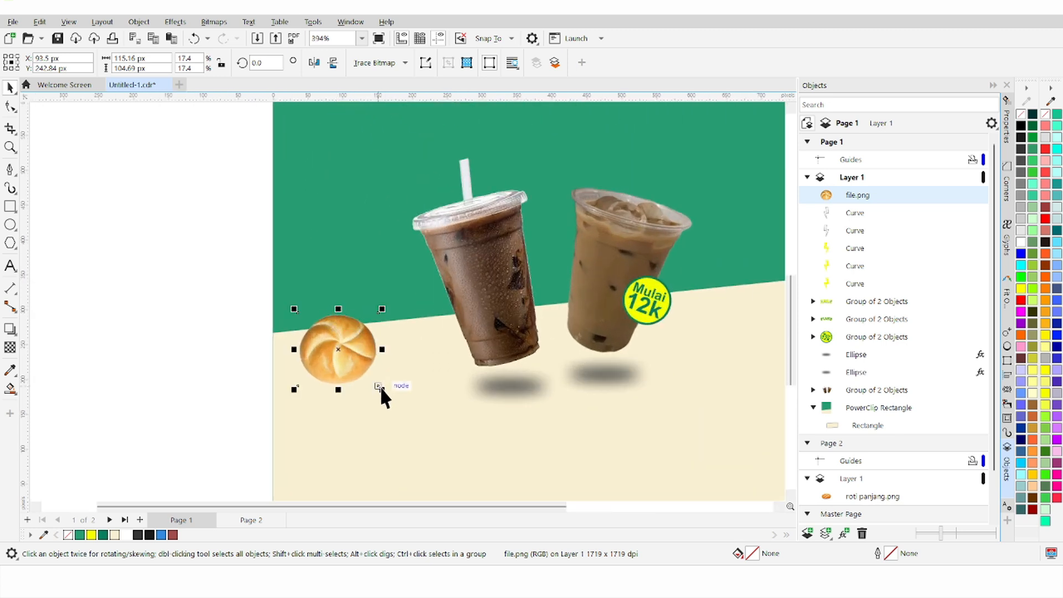
drag(383, 390, 377, 384)
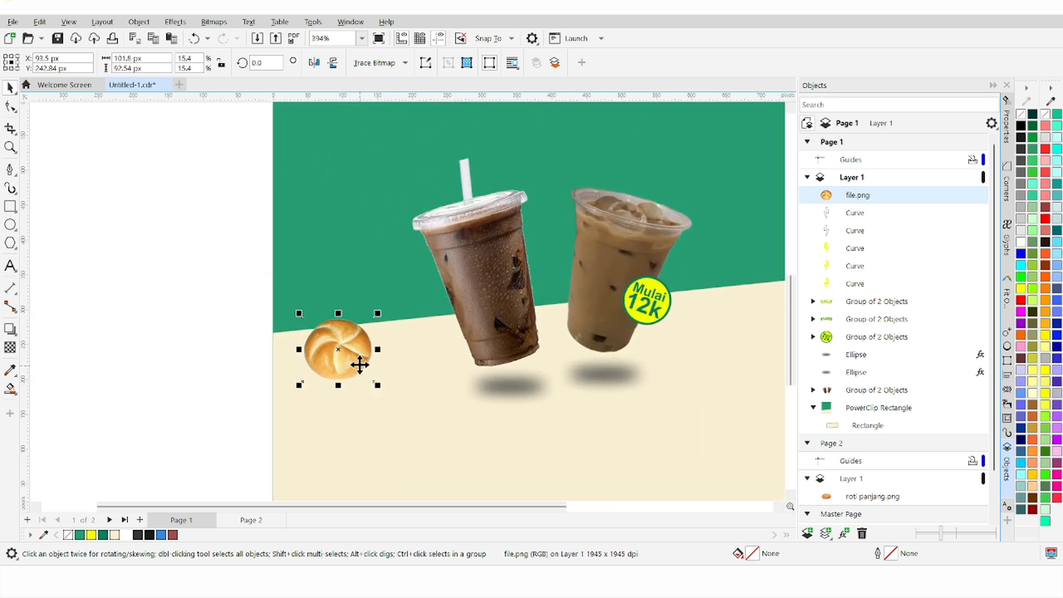
Step: Apply an 18.0-pixel Gaussian blur to the round bread bun
click(175, 22)
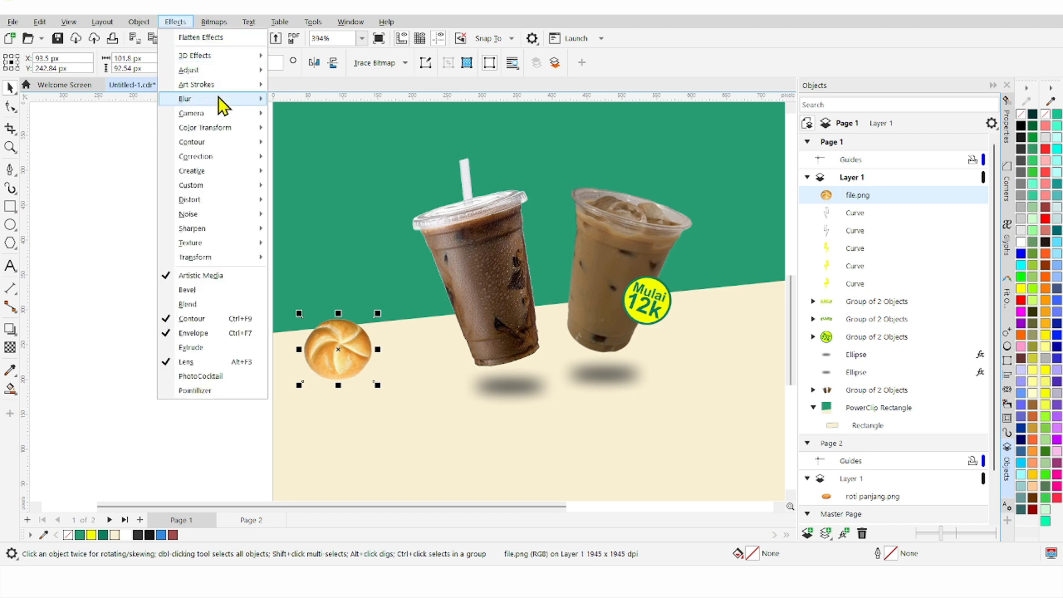
mouse_move(223, 103)
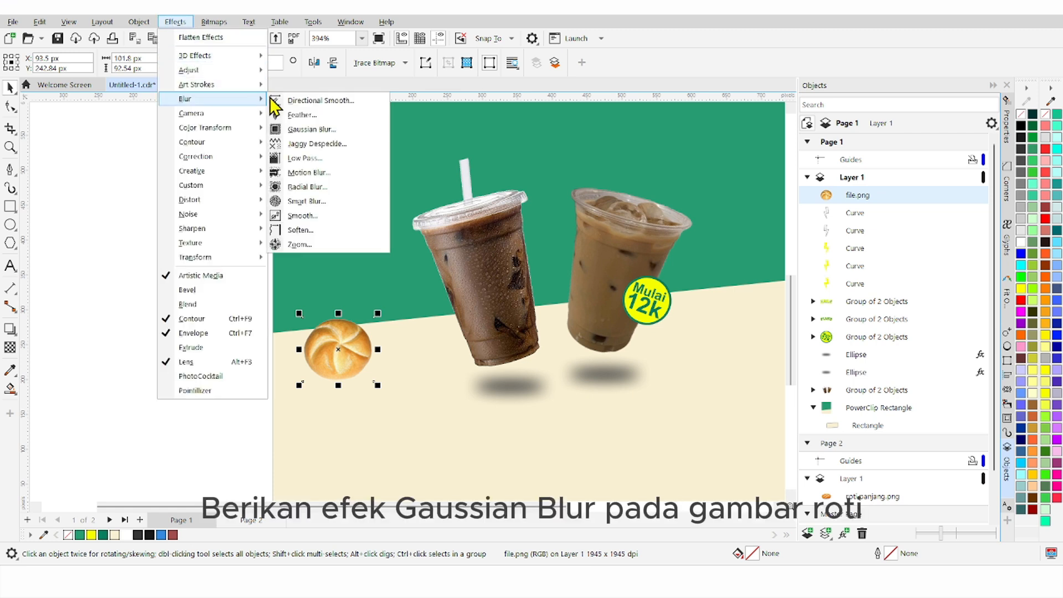
click(344, 135)
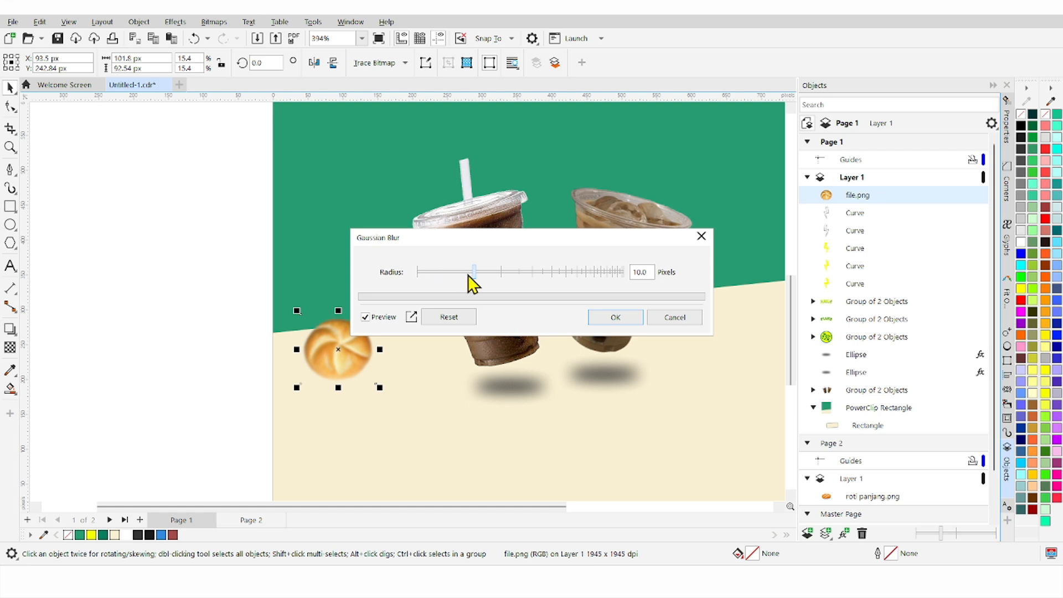
drag(468, 274, 498, 280)
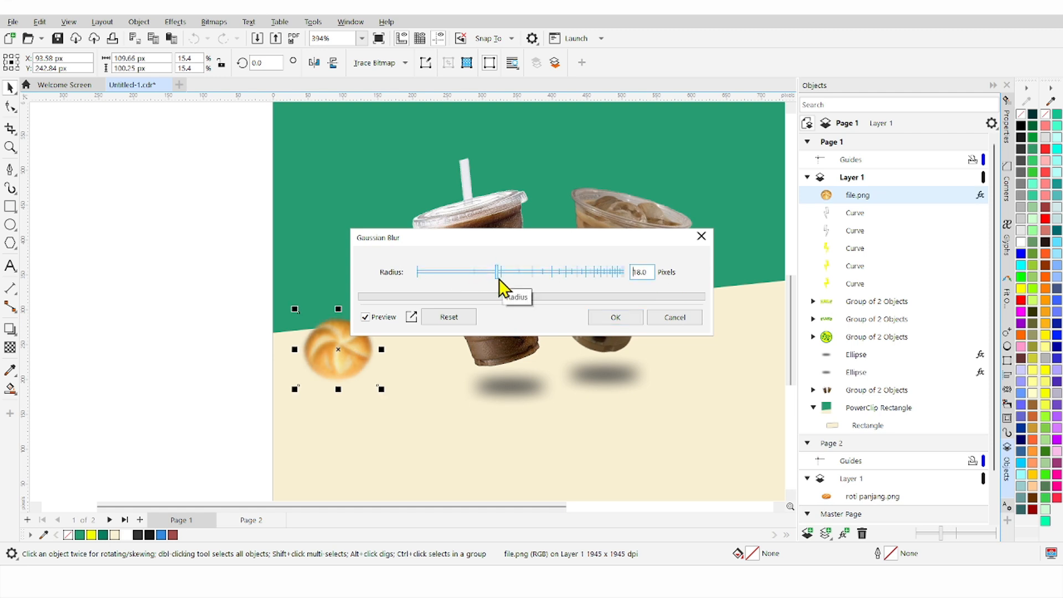
click(613, 318)
scroll(128, 284, down, 2)
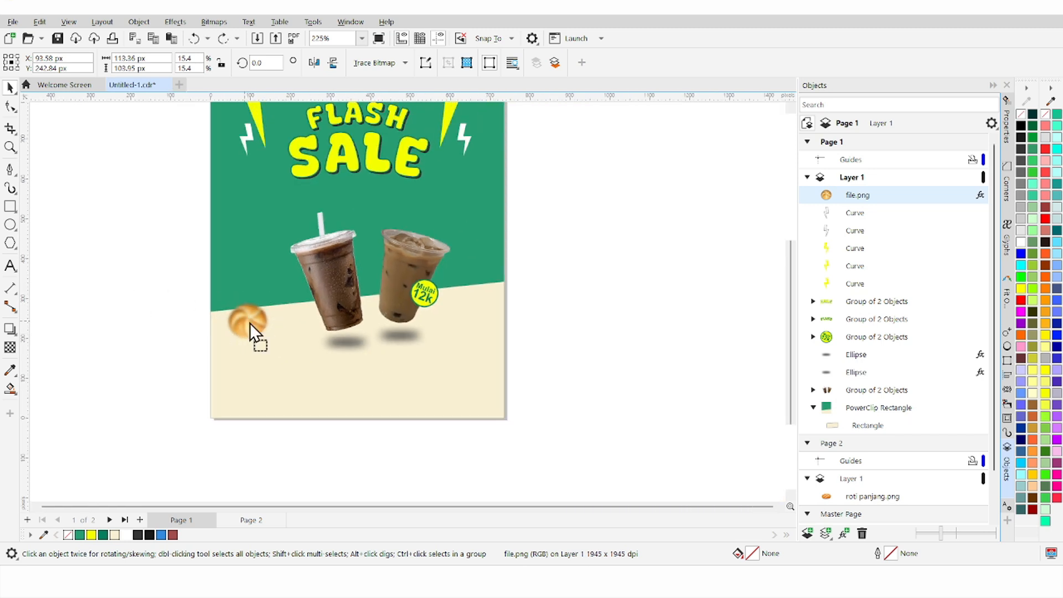
Step: Place an enlarged copy of the blurred bun at bottom right, PowerClipped inside the background rectangle
drag(250, 323, 517, 451)
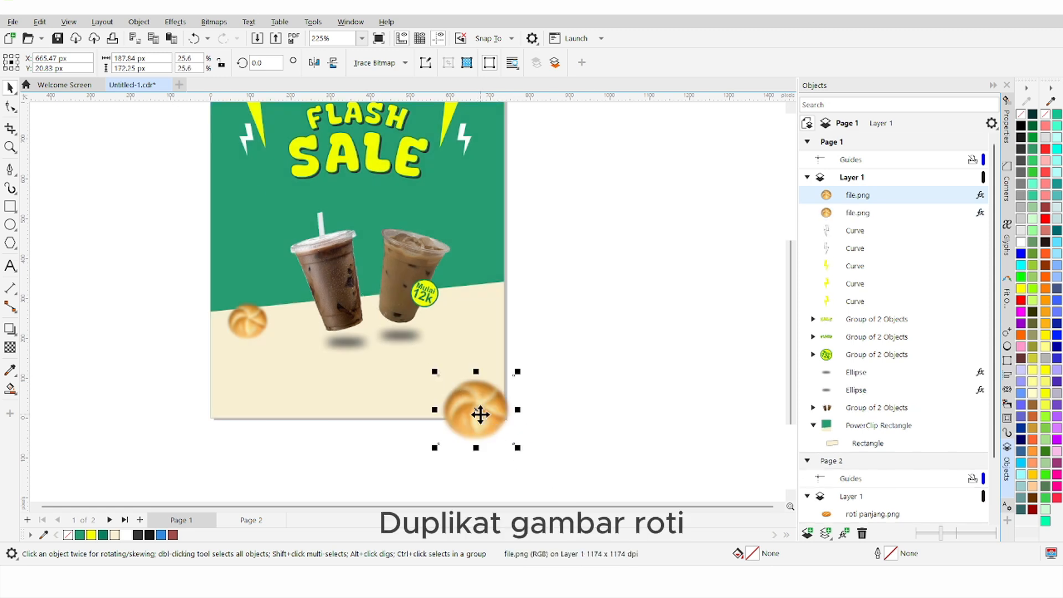
mouse_move(477, 413)
mouse_down()
mouse_move(473, 404)
mouse_move(467, 416)
mouse_up()
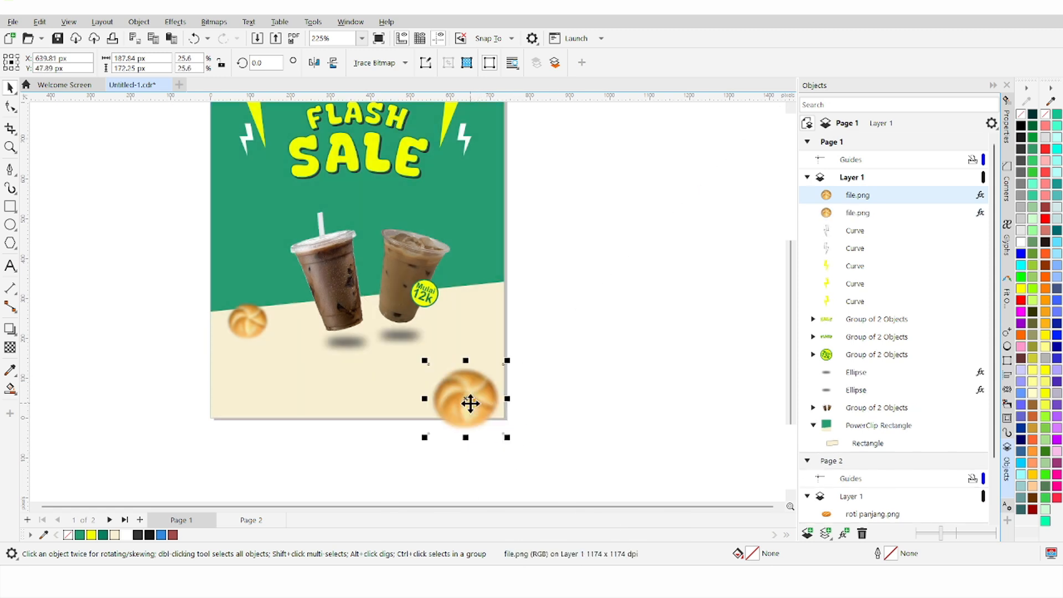
right_click(467, 409)
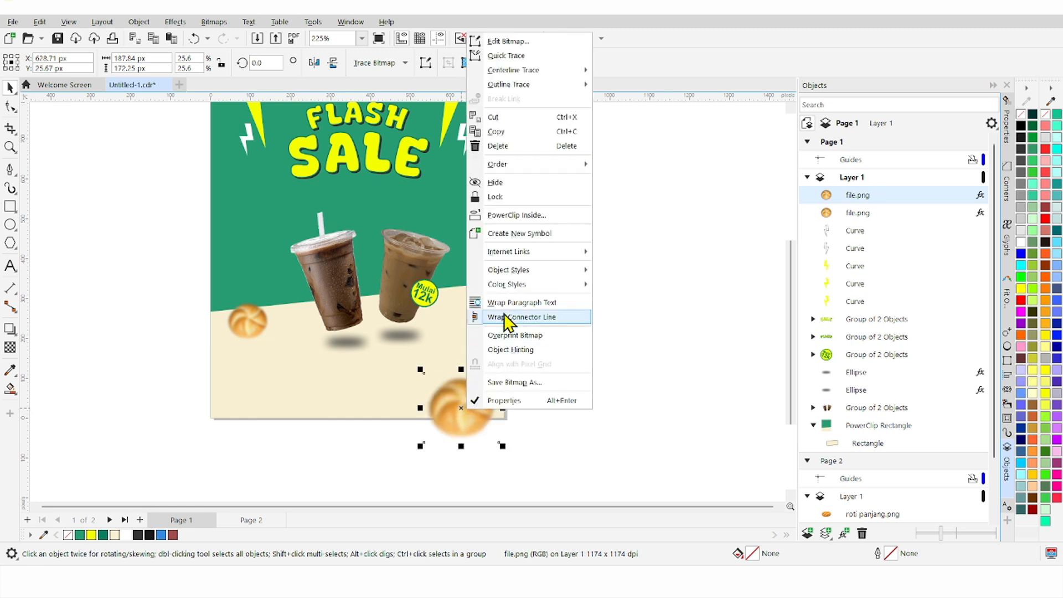
click(539, 215)
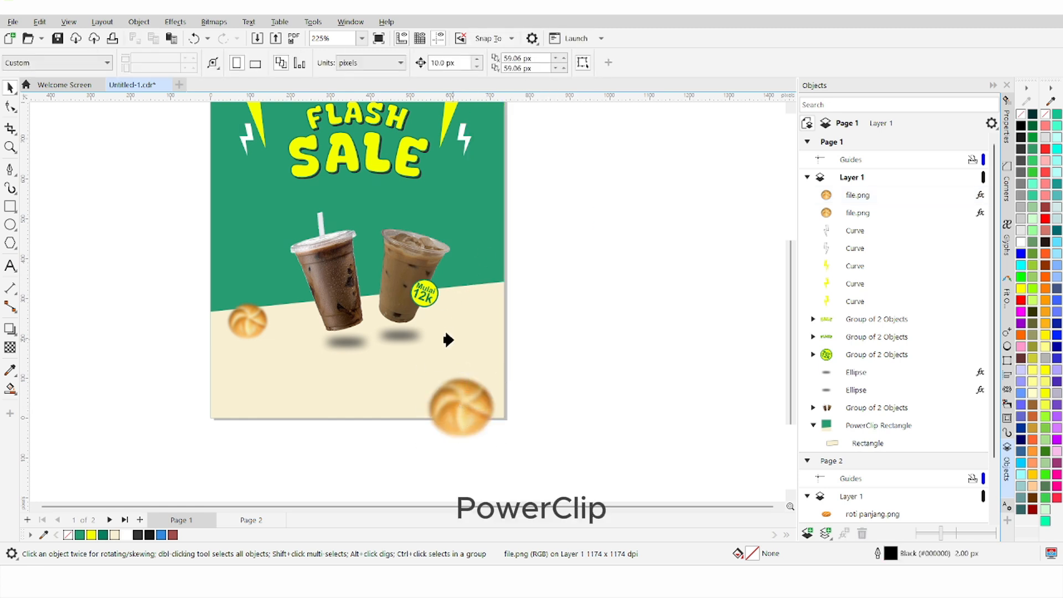
click(448, 341)
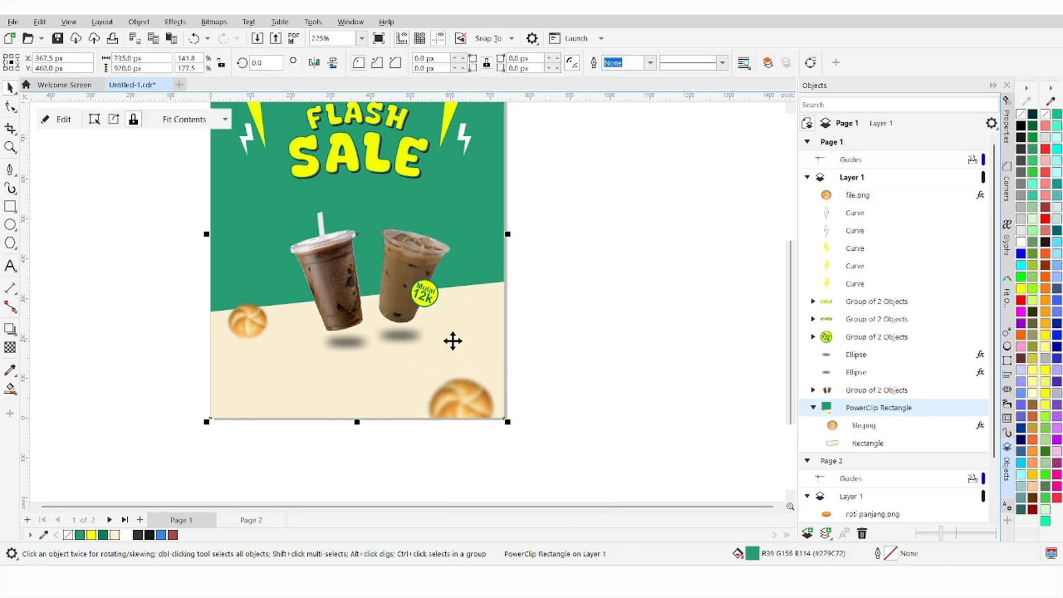
click(545, 342)
scroll(505, 327, down, 2)
scroll(506, 321, up, 1)
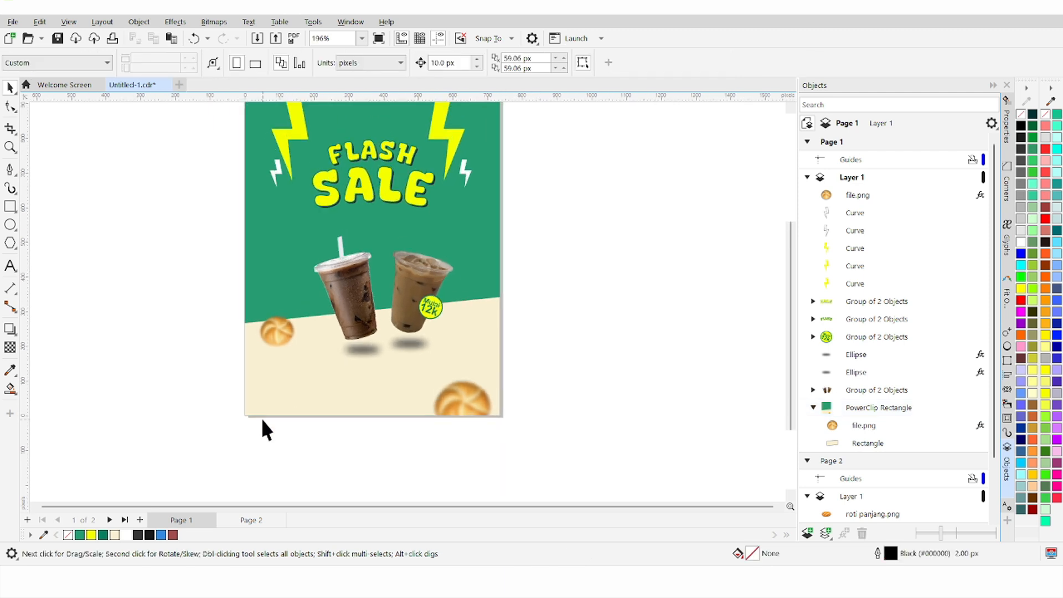
click(250, 519)
Step: Bring roti panjang.png onto Page 1, rotate it 15°, shrink to about 20%, and place it beside SALE
drag(441, 184, 458, 237)
scroll(457, 237, up, 3)
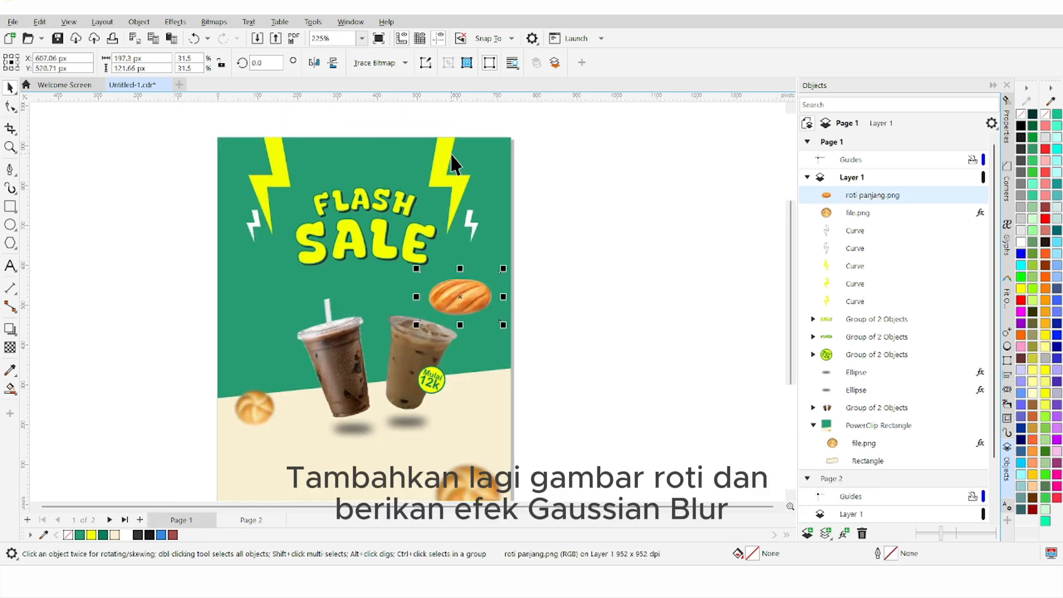
click(461, 285)
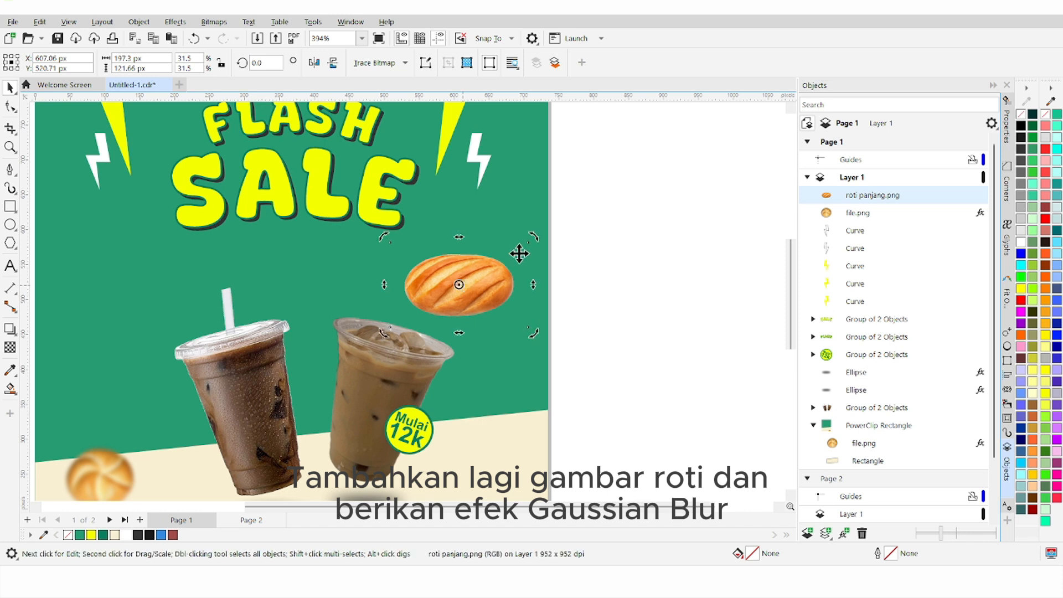
mouse_move(534, 237)
mouse_down()
mouse_move(534, 214)
mouse_move(539, 227)
mouse_up()
click(482, 282)
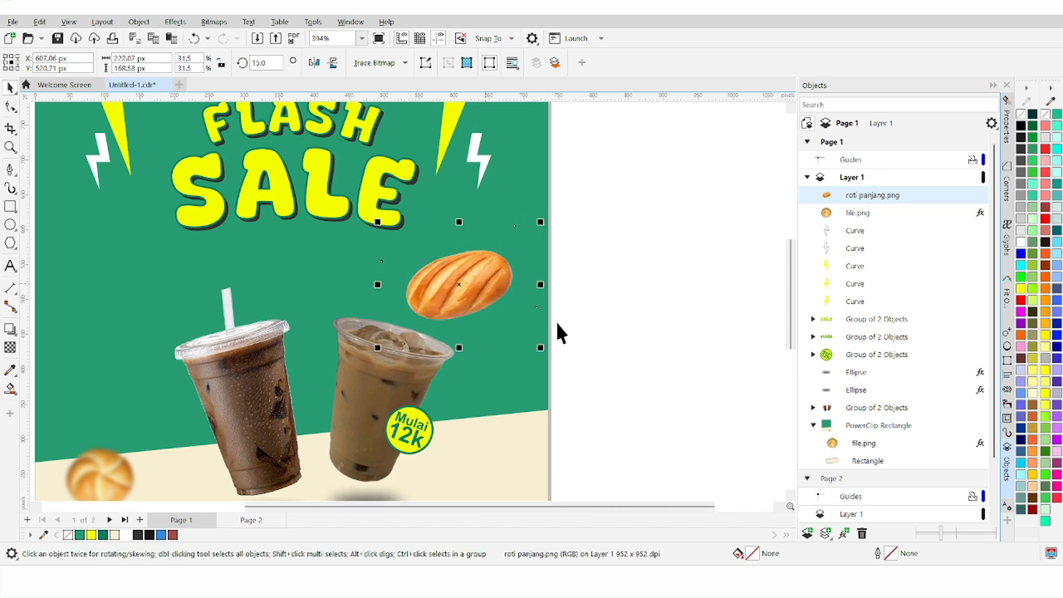
drag(540, 347, 512, 325)
drag(474, 288, 494, 288)
scroll(494, 289, down, 2)
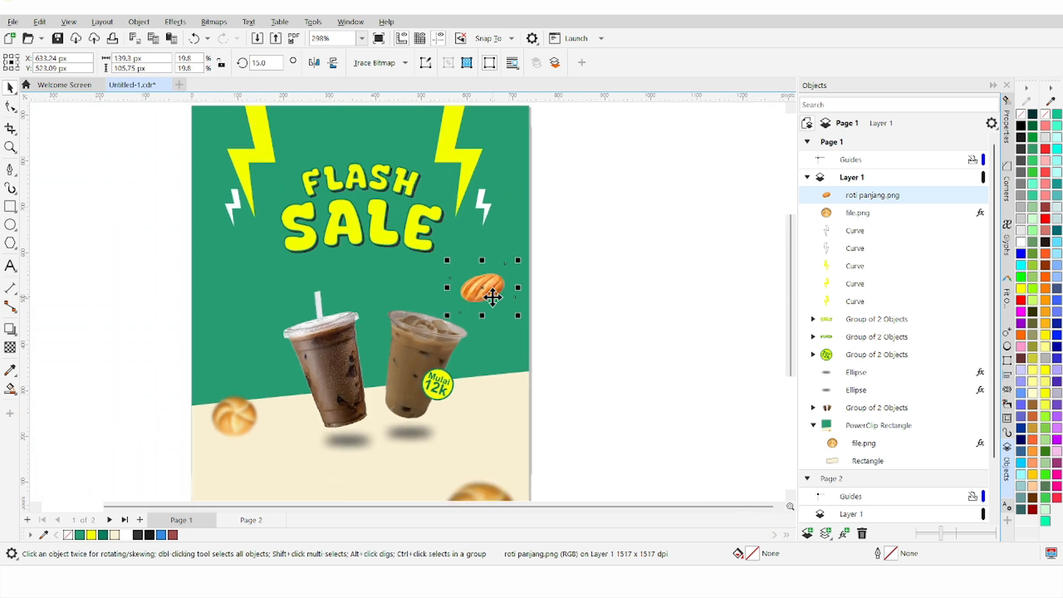
click(174, 22)
Step: Apply a 19.5-pixel Gaussian blur to the long bread loaf
mouse_move(227, 102)
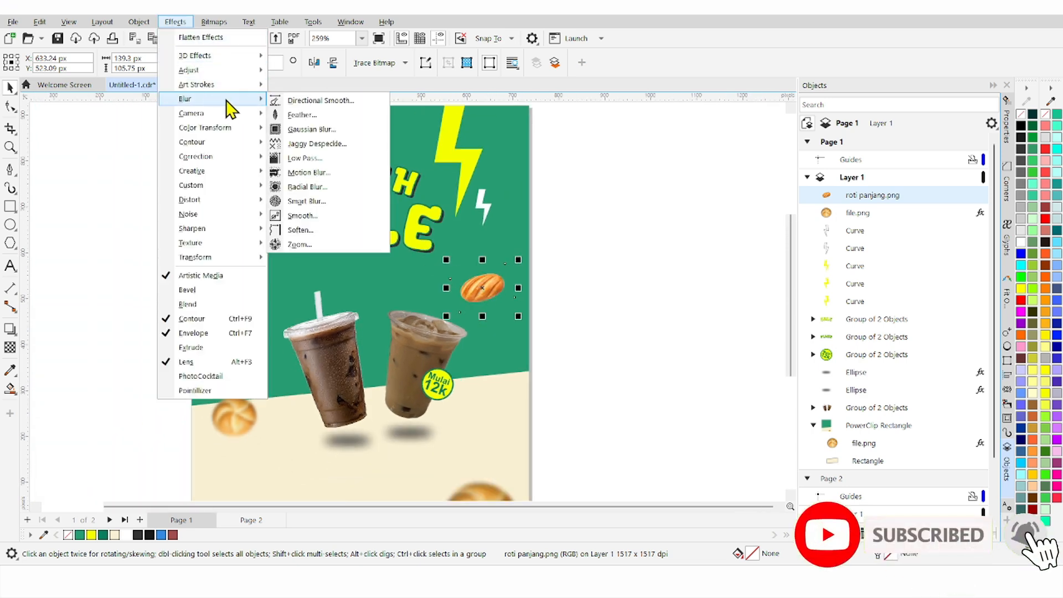
click(322, 130)
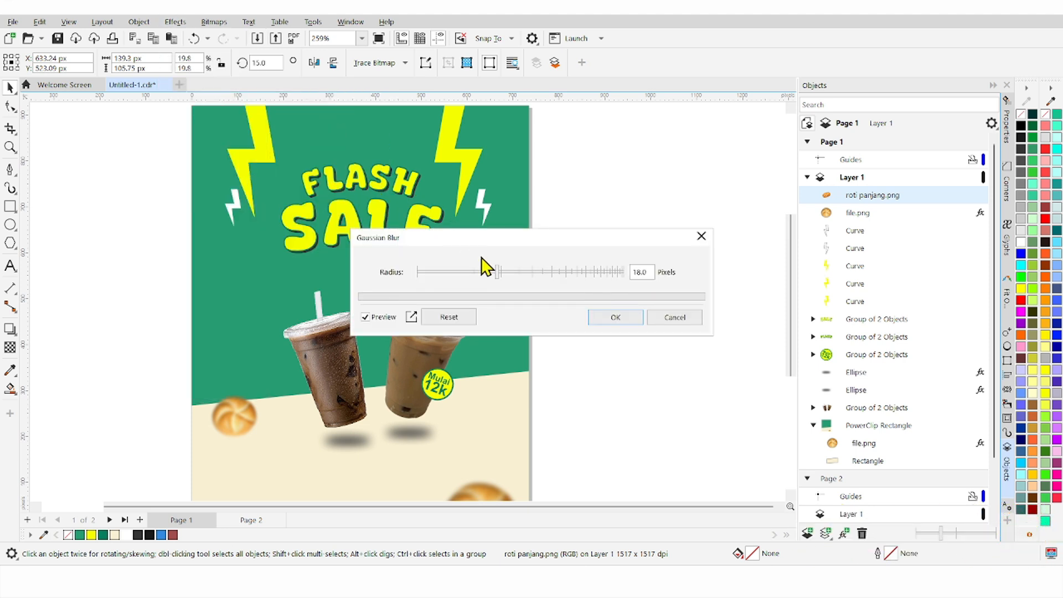
drag(501, 271, 490, 156)
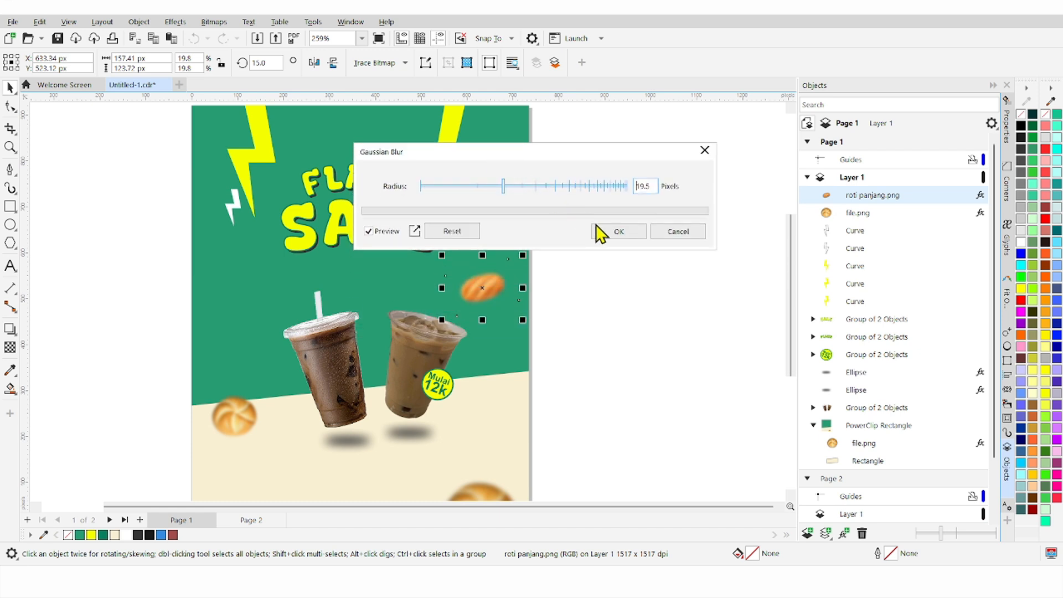
click(615, 232)
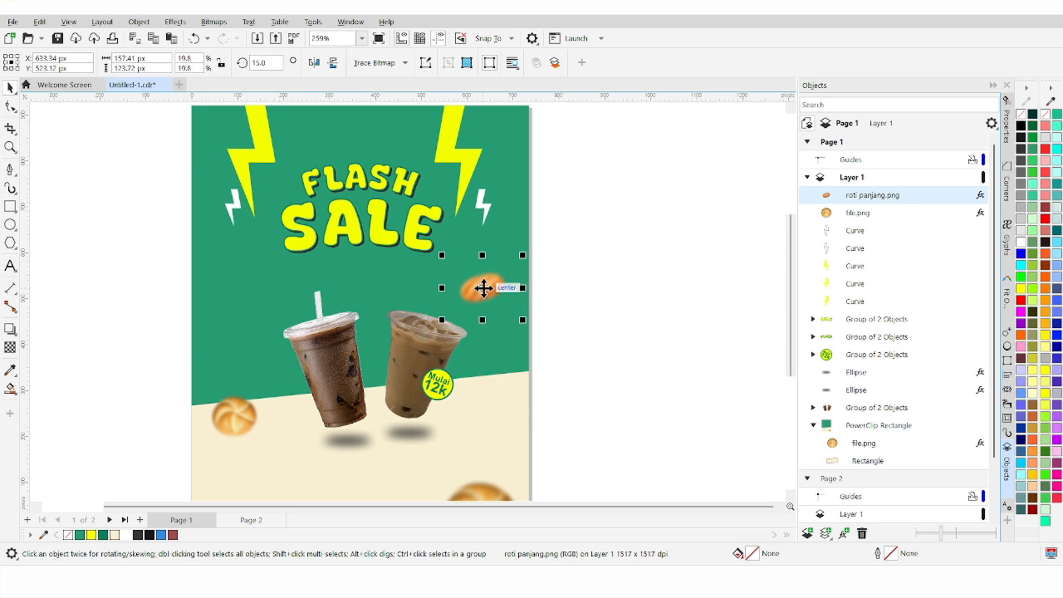
Step: Copy the blurred loaf to the left side above the dark iced coffee, then zoom To Fit
drag(483, 288, 263, 304)
click(551, 296)
scroll(460, 325, down, 1)
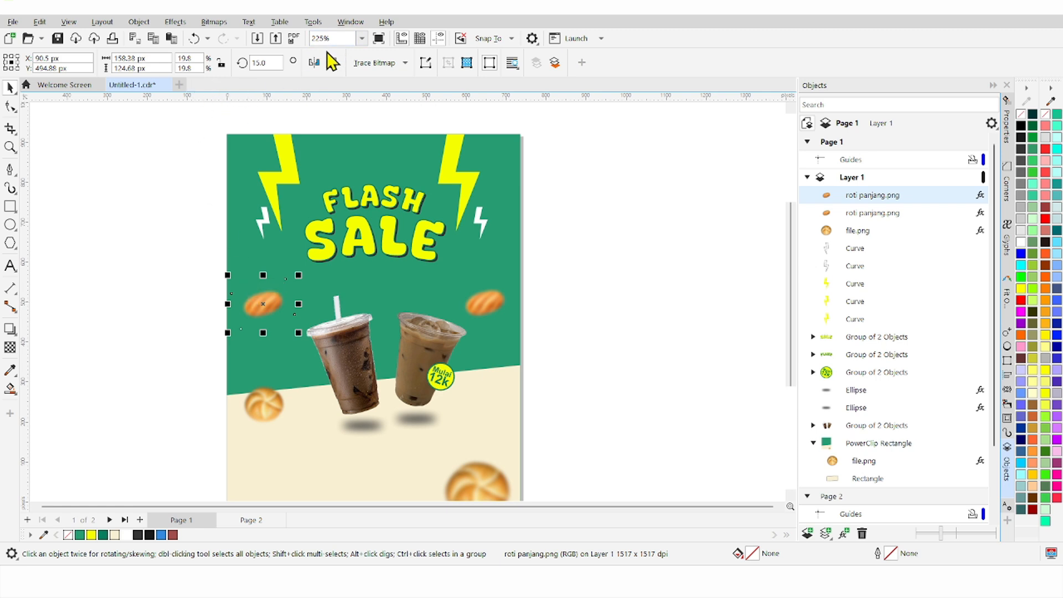
click(203, 256)
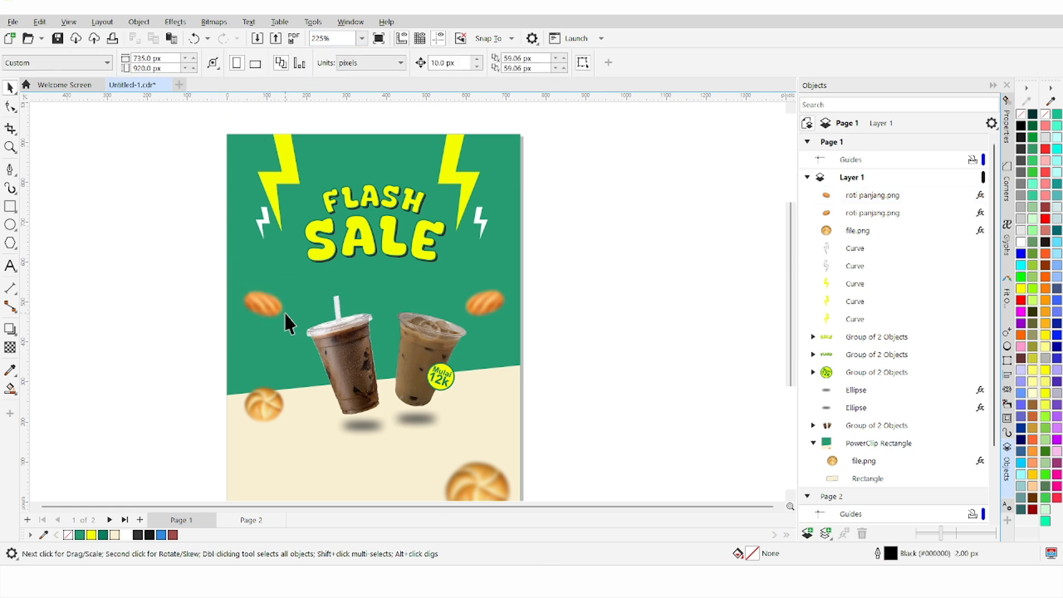
scroll(285, 312, down, 2)
scroll(456, 366, up, 1)
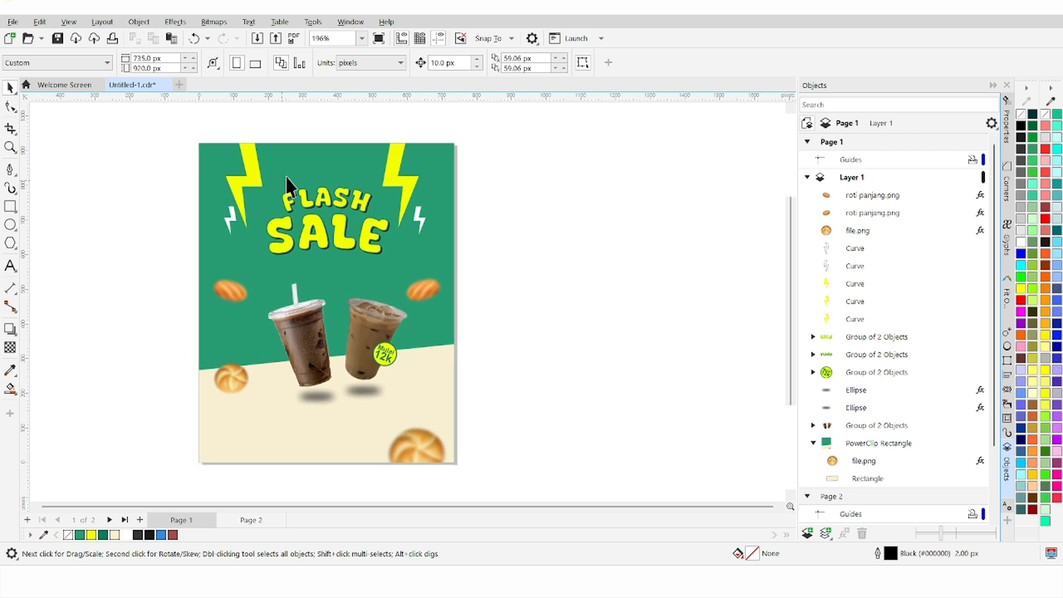
click(362, 39)
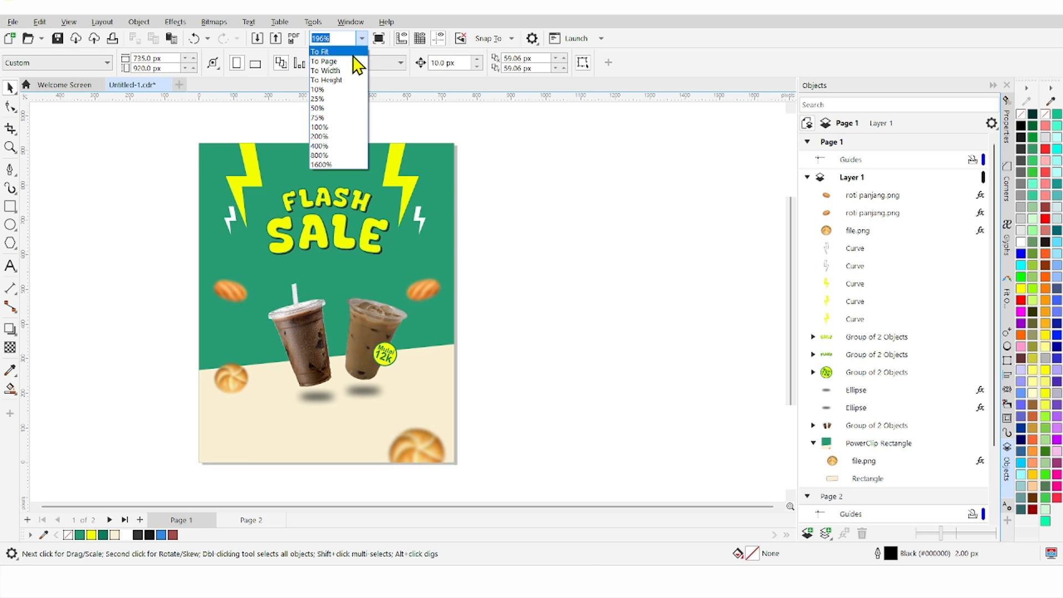
click(354, 61)
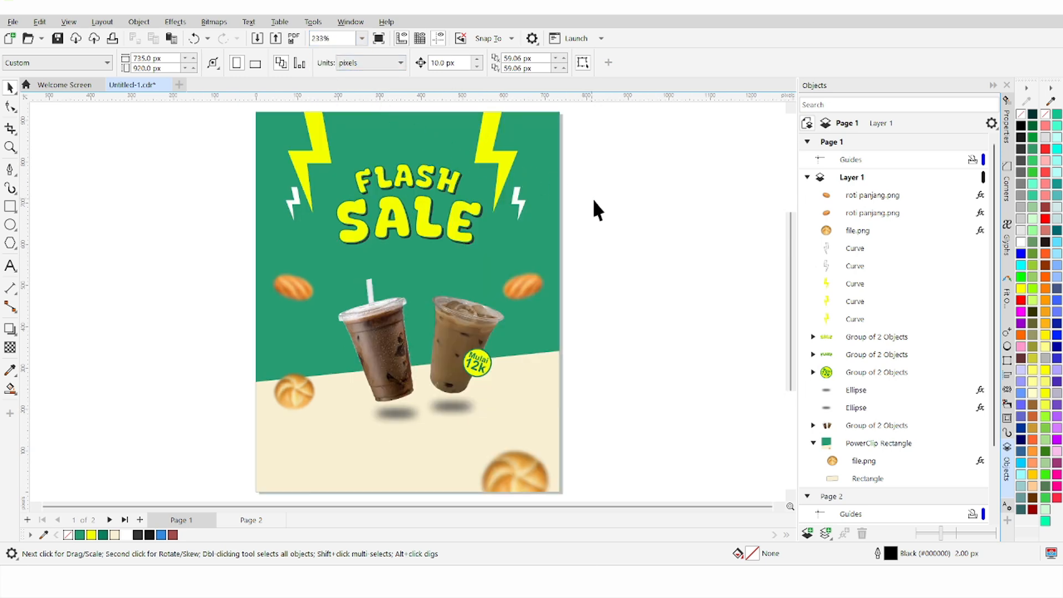